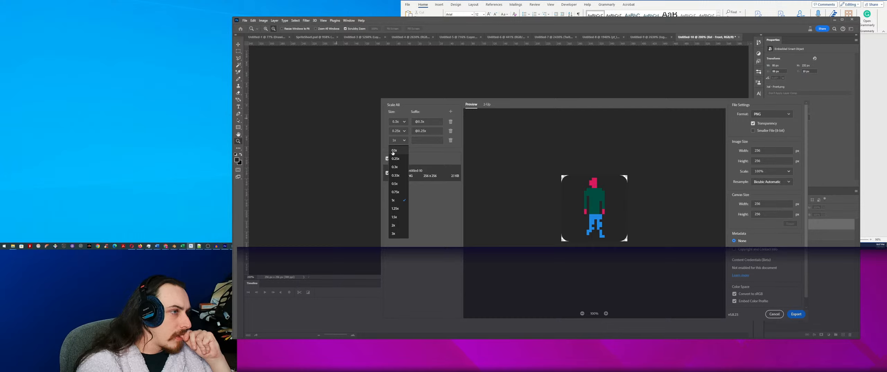
Set the third export scale to 0.1x and the image resampling method to Nearest Neighbor.
{"action": "left_click", "coordinate": [393, 150]}
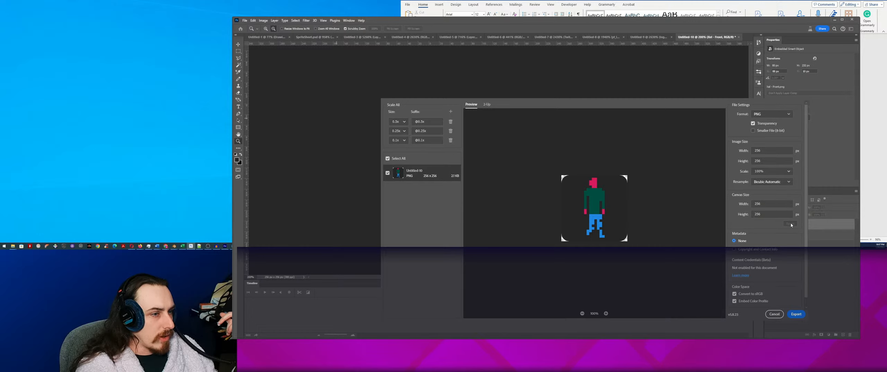
{"action": "scroll", "coordinate": [804, 259], "scroll_direction": "down", "scroll_amount": 1}
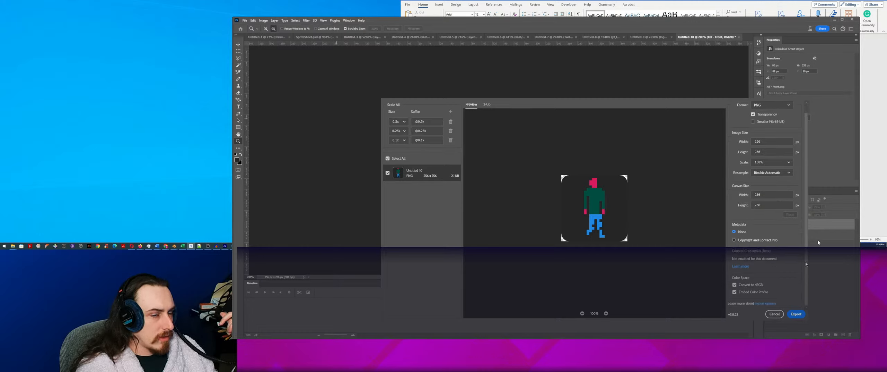
{"action": "scroll", "coordinate": [818, 242], "scroll_direction": "up", "scroll_amount": 1}
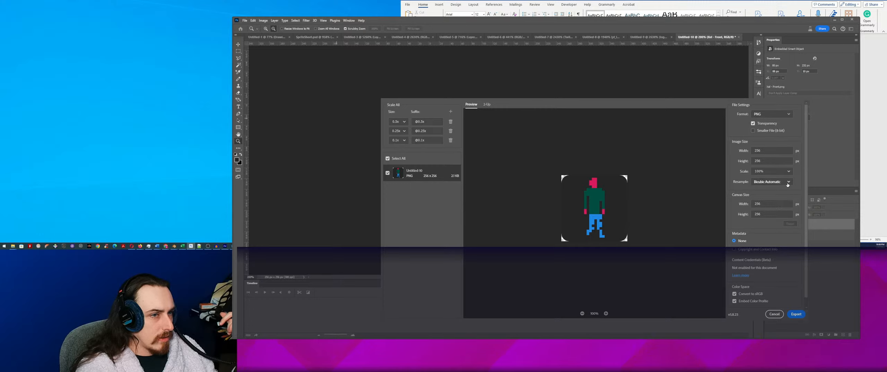
{"action": "left_click", "coordinate": [780, 235]}
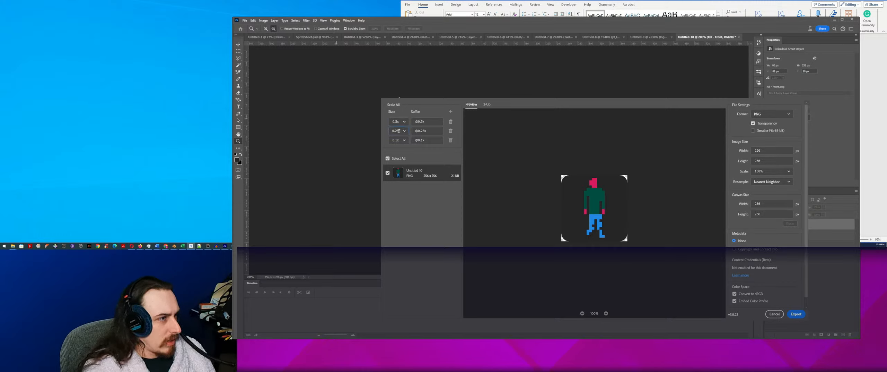
Try a custom size of .125x for the third export scale.
{"action": "left_click_drag", "start_coordinate": [399, 131], "coordinate": [387, 133]}
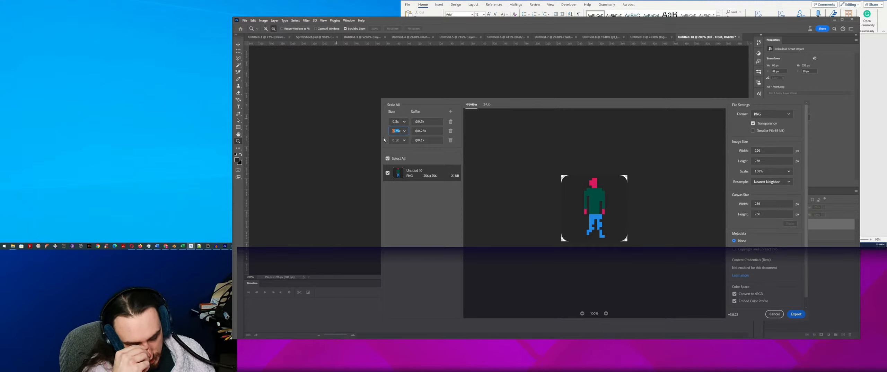
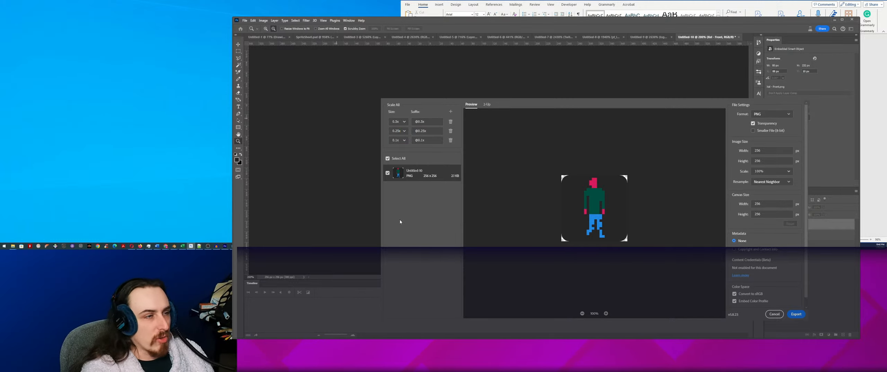
{"action": "left_click", "coordinate": [404, 140]}
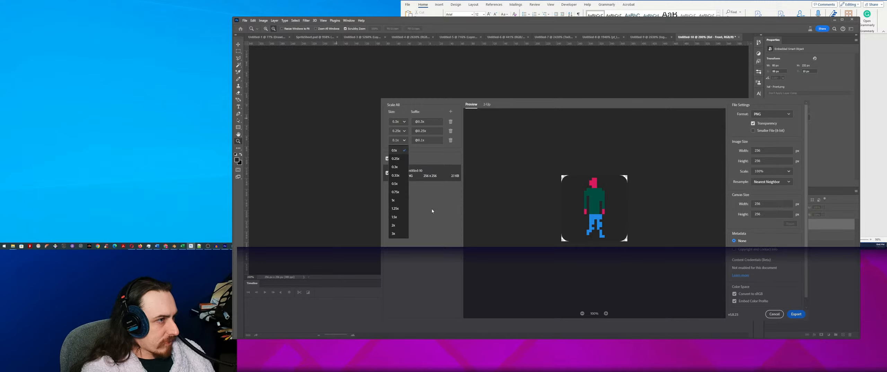
{"action": "left_click", "coordinate": [432, 210]}
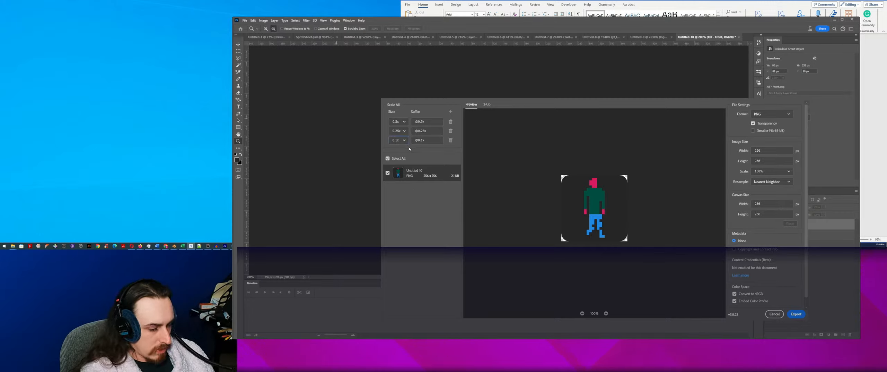
{"action": "type", "text": "3"}
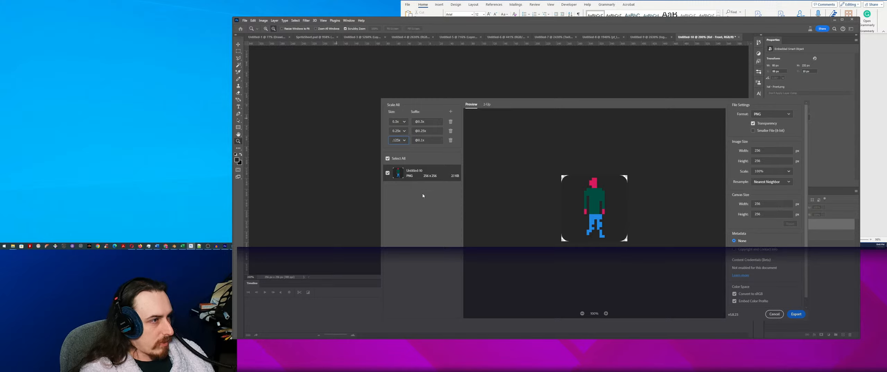
{"action": "key", "text": "Return"}
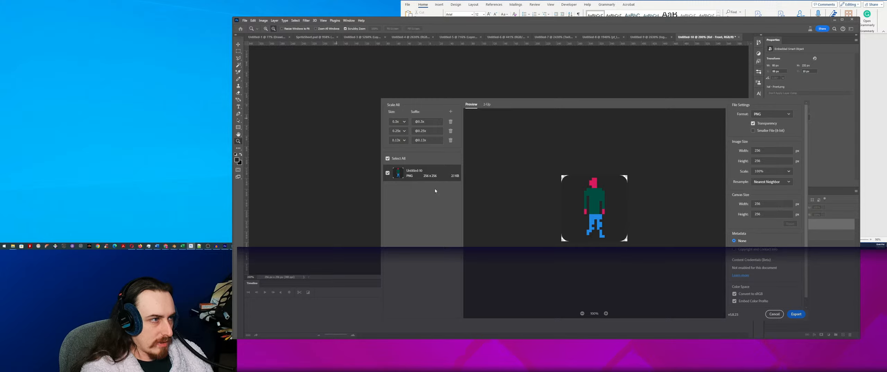
Remove the third scale, export the image as PNG at 0.5x and 0.25x, and deselect the sprite layer.
{"action": "left_click", "coordinate": [451, 140]}
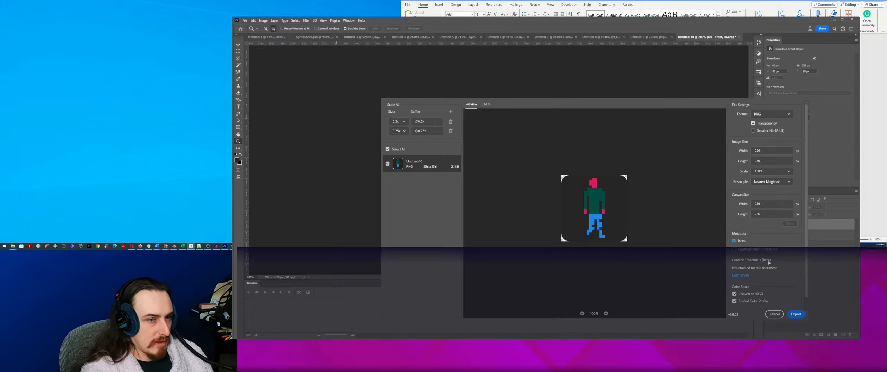
{"action": "left_click", "coordinate": [796, 314]}
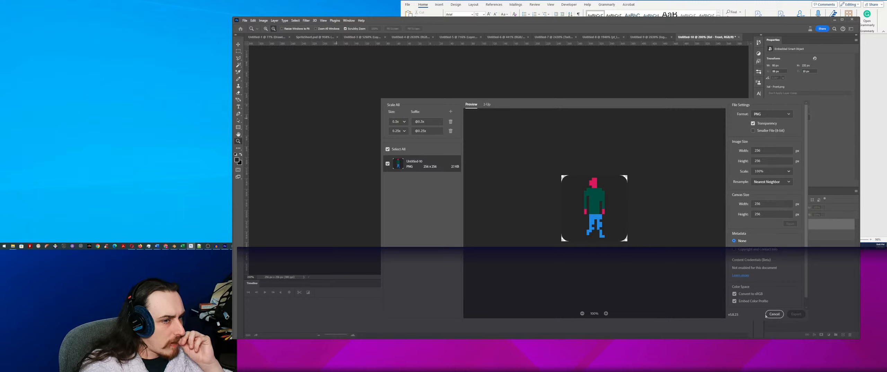
{"action": "key", "text": "Escape"}
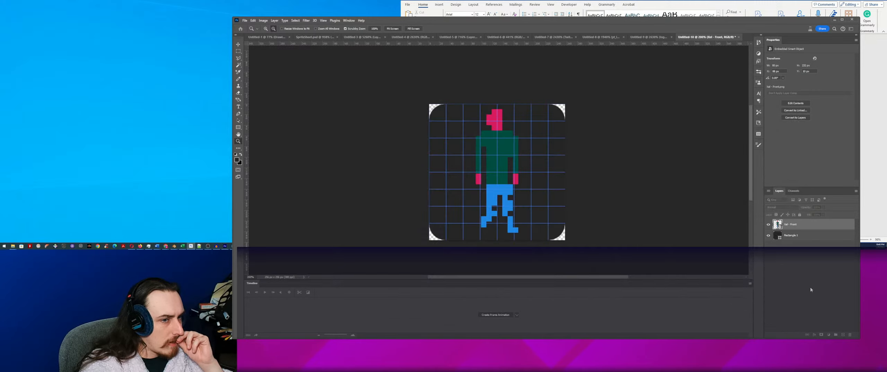
{"action": "left_click", "coordinate": [794, 274]}
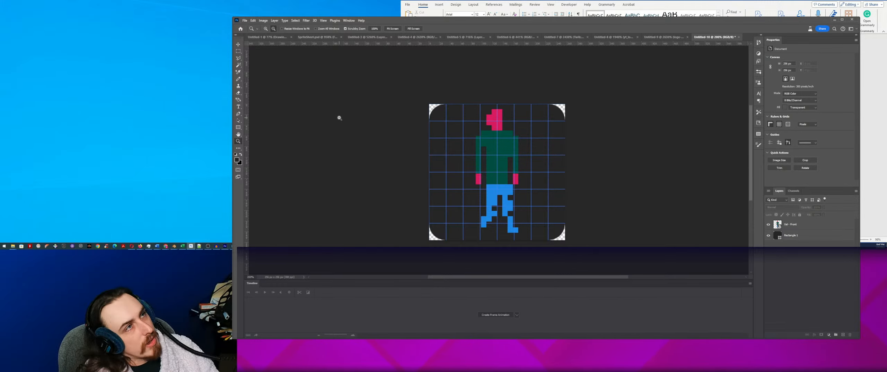
Export the image as PNG at 0.1x only, removing the 0.5x scale and changing the remaining one.
{"action": "key", "text": "ctrl+alt+shift+w"}
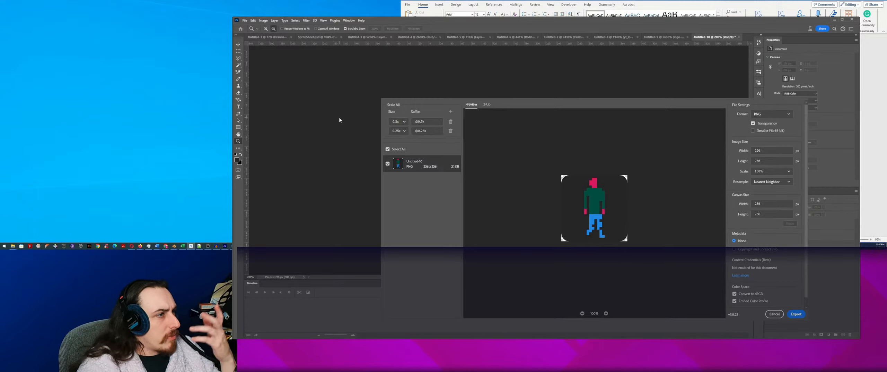
{"action": "left_click", "coordinate": [450, 121]}
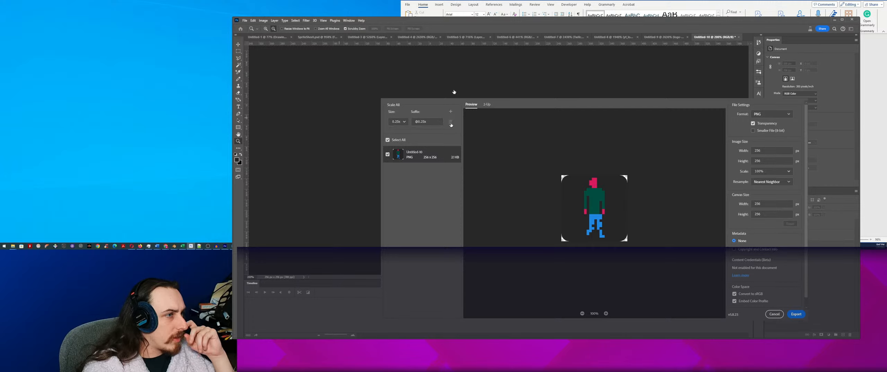
{"action": "left_click", "coordinate": [405, 123]}
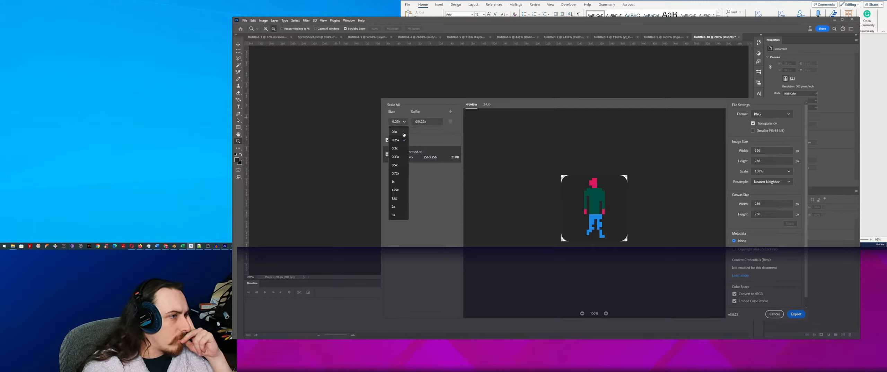
{"action": "left_click", "coordinate": [397, 130]}
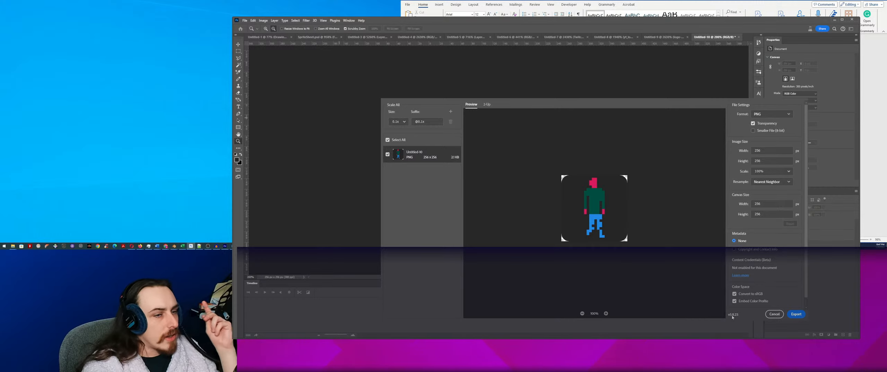
{"action": "left_click", "coordinate": [793, 314]}
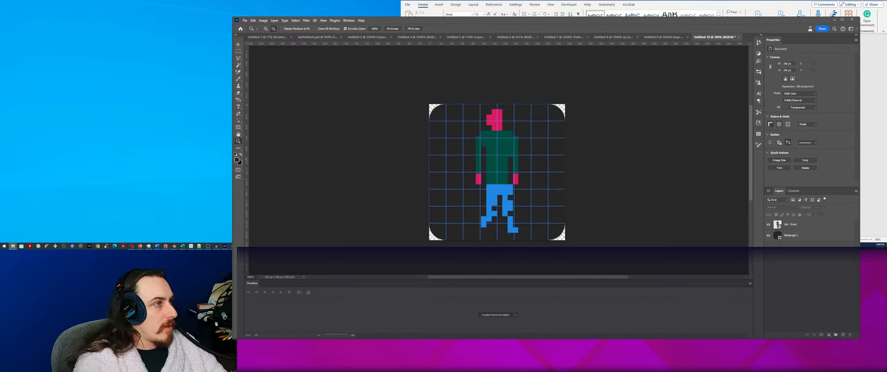
Export the image as PNG at 1x scale with no suffix.
{"action": "left_click", "coordinate": [244, 22]}
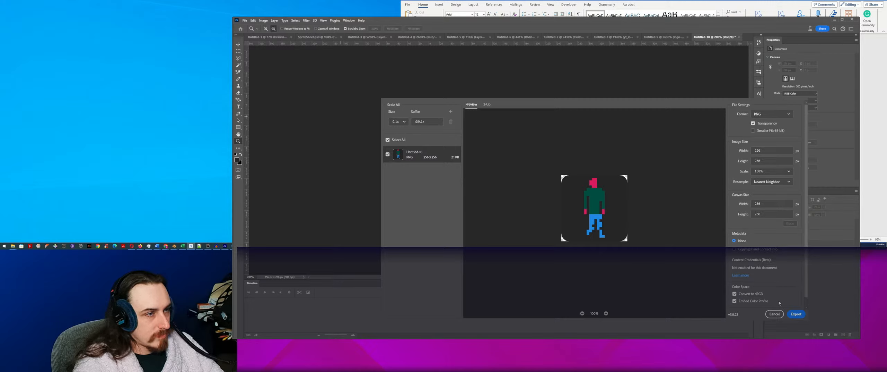
{"action": "left_click", "coordinate": [398, 121]}
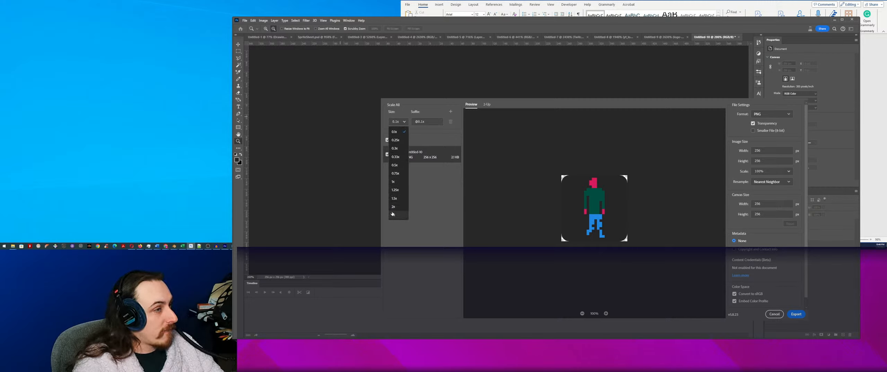
{"action": "left_click", "coordinate": [393, 182]}
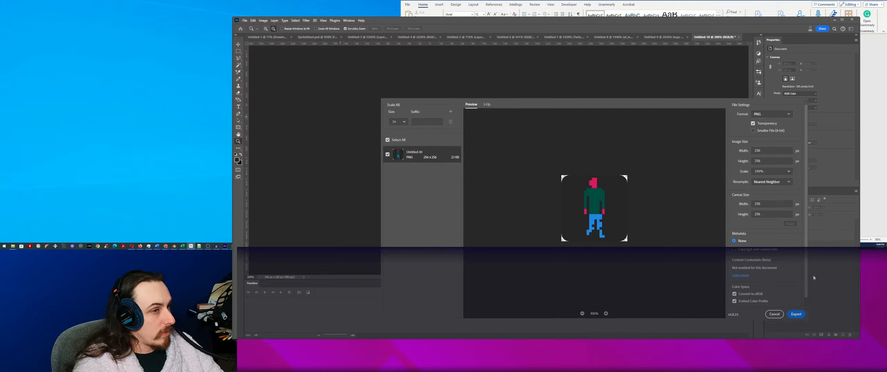
{"action": "left_click", "coordinate": [797, 314]}
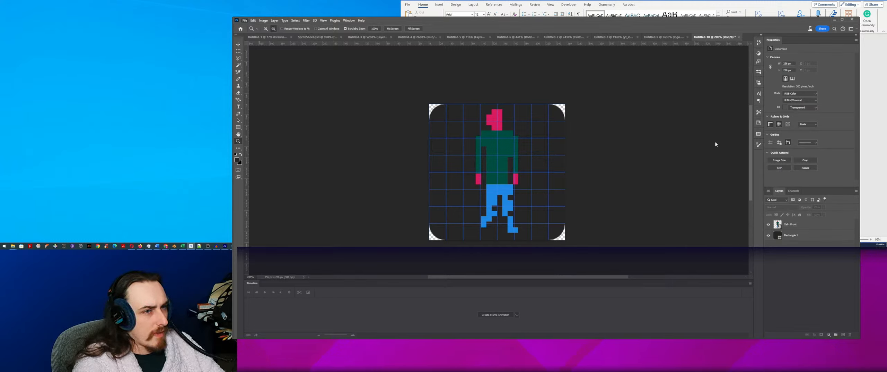
{"action": "key", "text": "ctrl+k"}
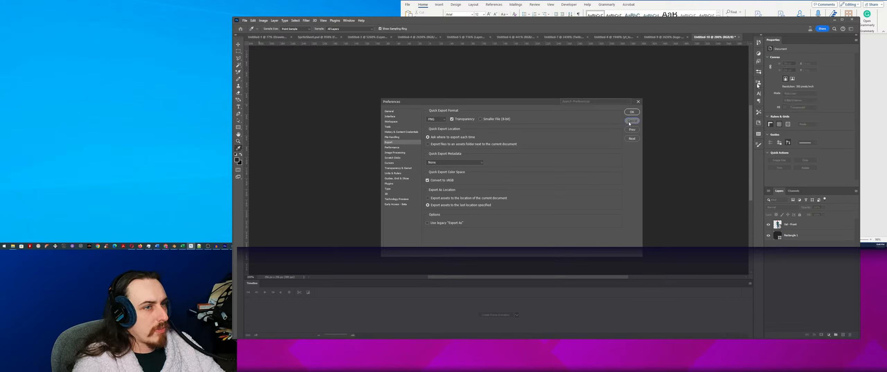
{"action": "key", "text": "Escape"}
{"action": "key", "text": "z"}
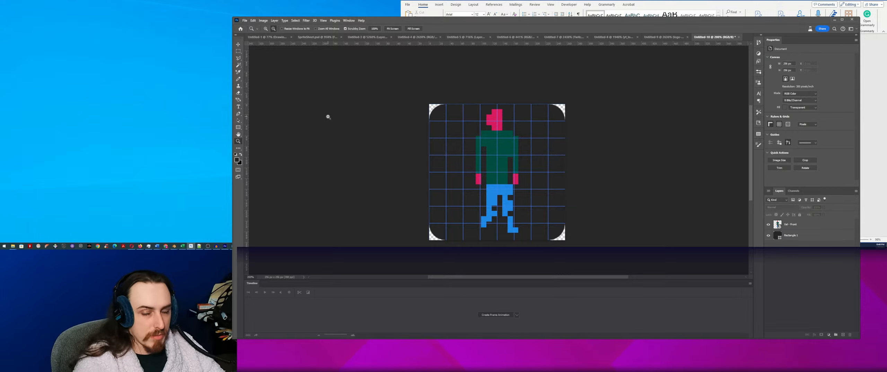
Export the image as a PNG with the image size set to 48 x 48 px.
{"action": "key", "text": "ctrl+alt+shift+w"}
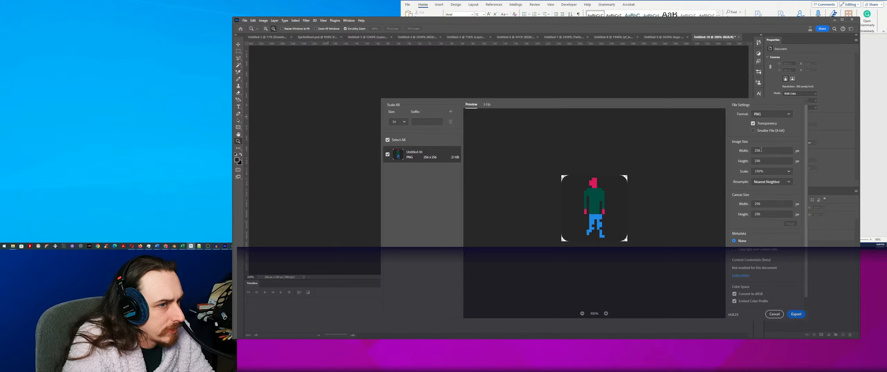
{"action": "left_click_drag", "start_coordinate": [762, 150], "coordinate": [740, 149]}
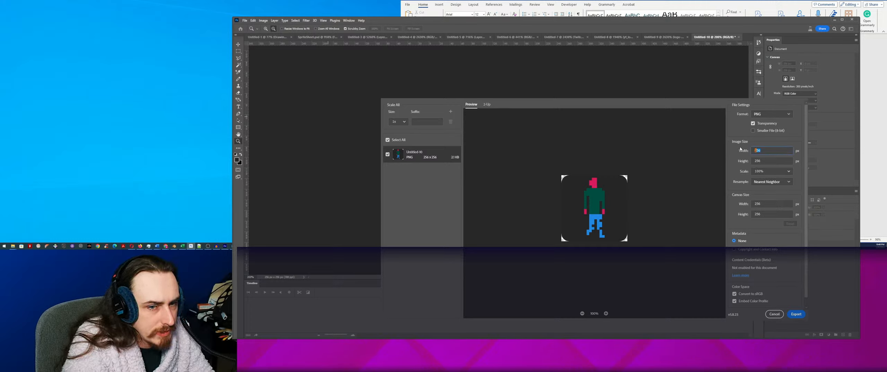
{"action": "type", "text": "48"}
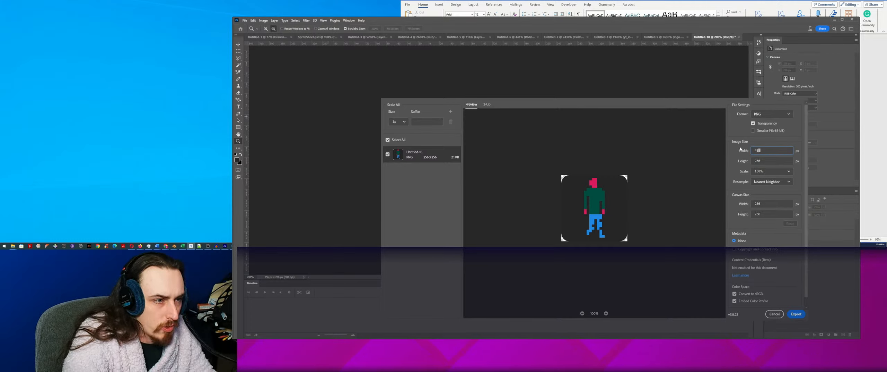
{"action": "key", "text": "Tab"}
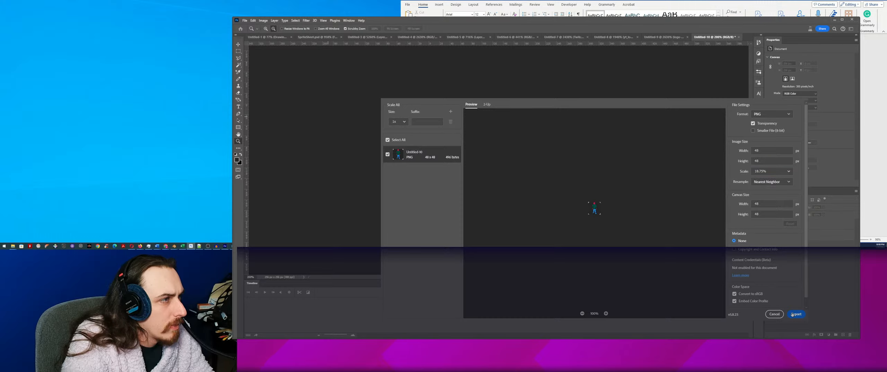
{"action": "left_click", "coordinate": [793, 313]}
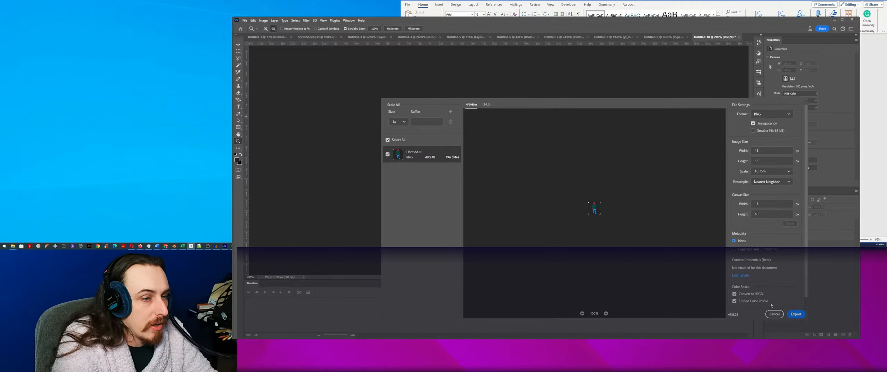
{"action": "left_click", "coordinate": [796, 313]}
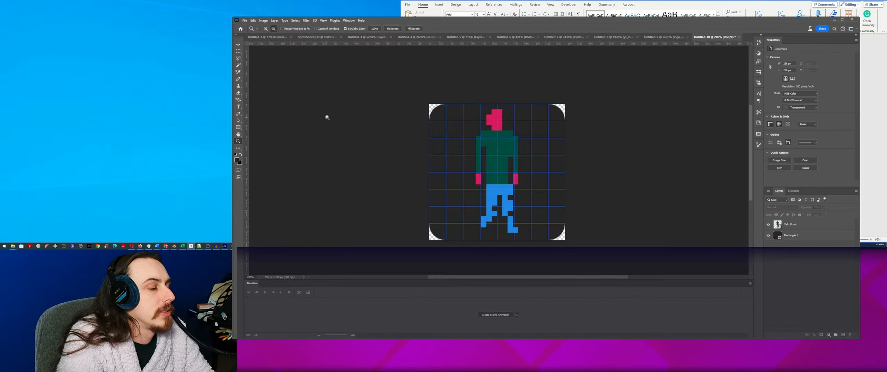
Export the image as a PNG with the image size set to 32 x 32 px.
{"action": "key", "text": "ctrl+alt+shift+w"}
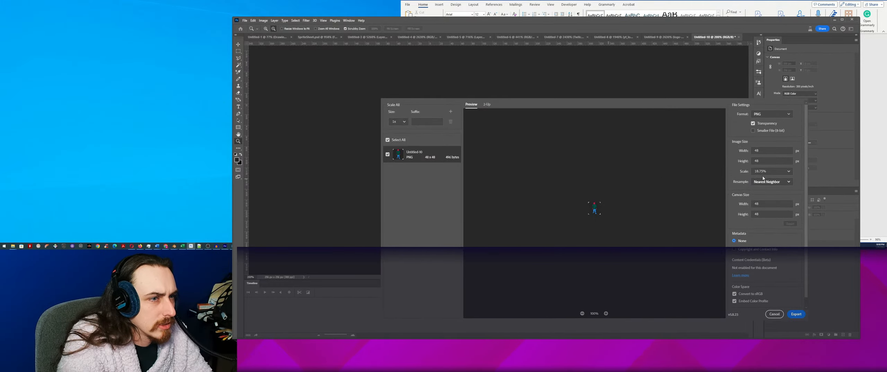
{"action": "left_click_drag", "start_coordinate": [761, 151], "coordinate": [745, 151]}
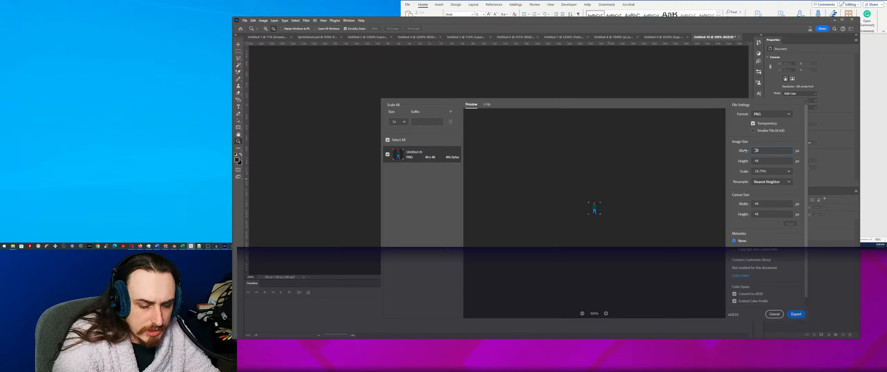
{"action": "type", "text": "32"}
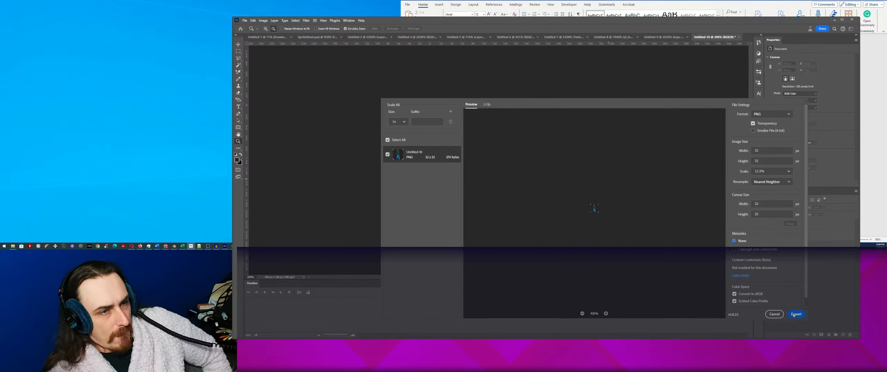
{"action": "left_click", "coordinate": [794, 315]}
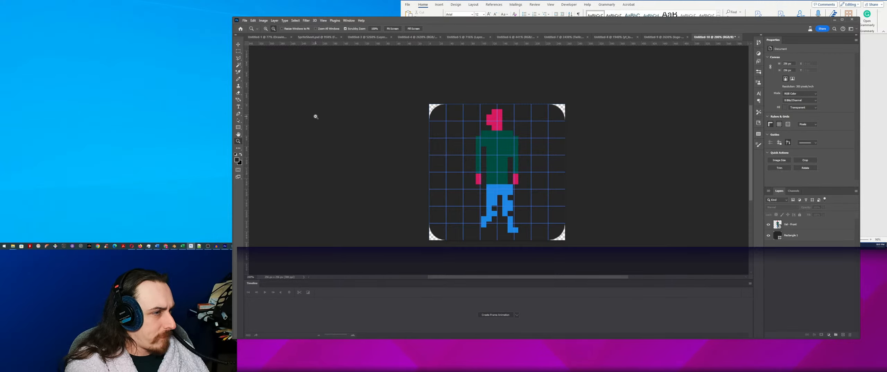
Export the image as a PNG with the image size set to 16 x 16 px.
{"action": "key", "text": "ctrl+alt+shift+w"}
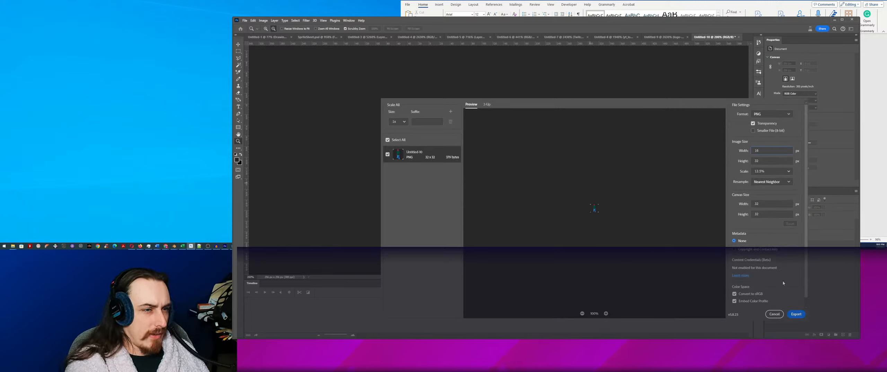
{"action": "left_click", "coordinate": [796, 315]}
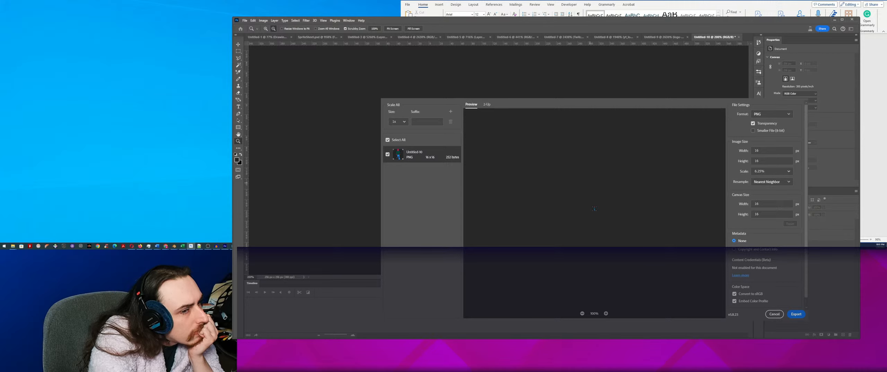
{"action": "left_click", "coordinate": [796, 313]}
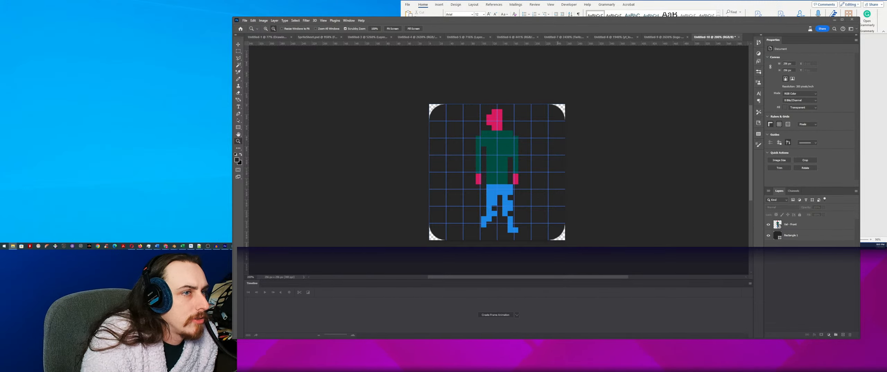
Open the exported full-size PNG, Untitled-10.png, and rename its only layer 256.
{"action": "left_click_drag", "start_coordinate": [752, 27], "coordinate": [750, 30]}
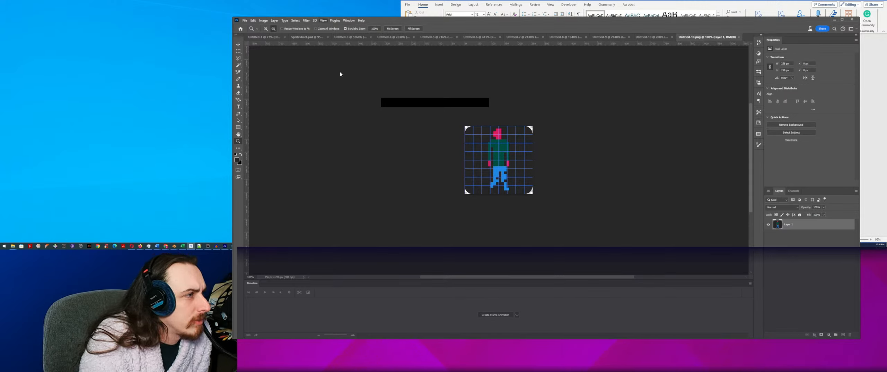
{"action": "left_click_drag", "start_coordinate": [611, 159], "coordinate": [613, 160]}
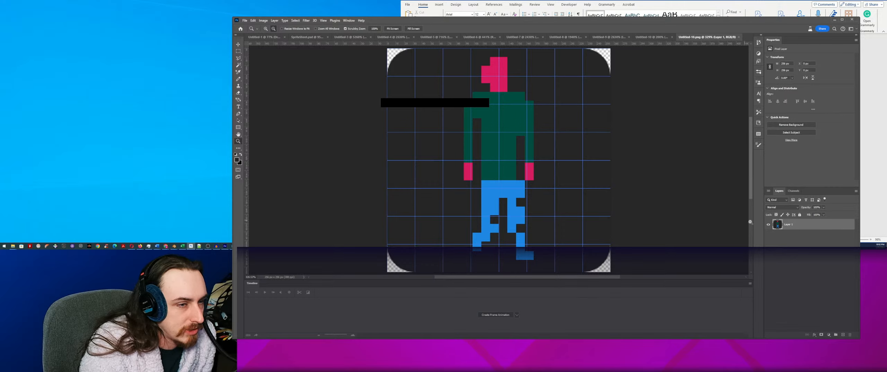
{"action": "double_click", "coordinate": [789, 224]}
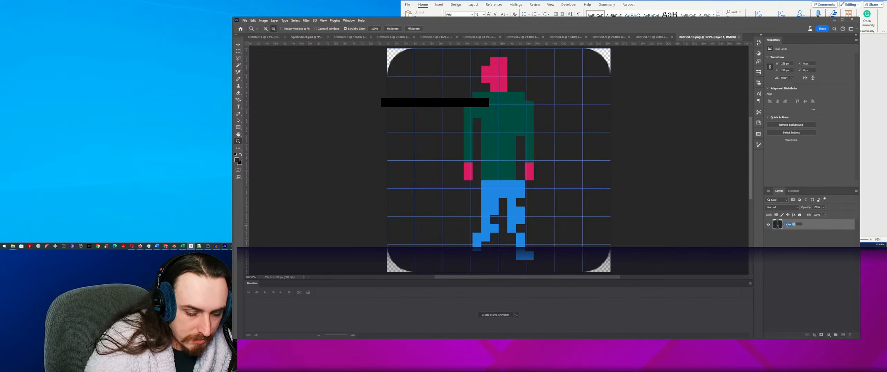
{"action": "type", "text": "265"}
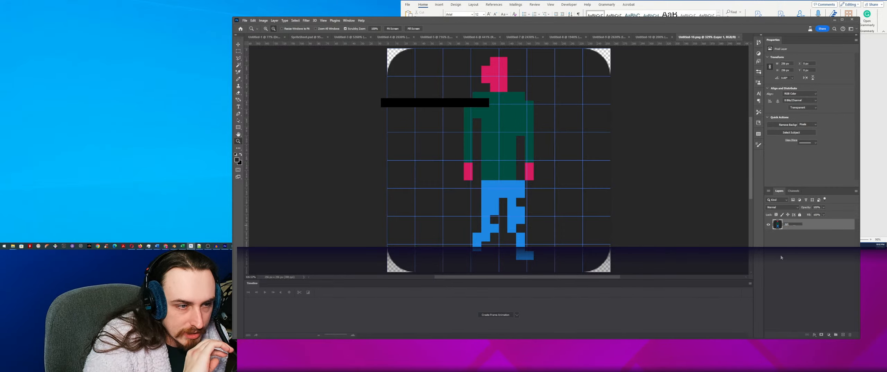
{"action": "left_click", "coordinate": [780, 255]}
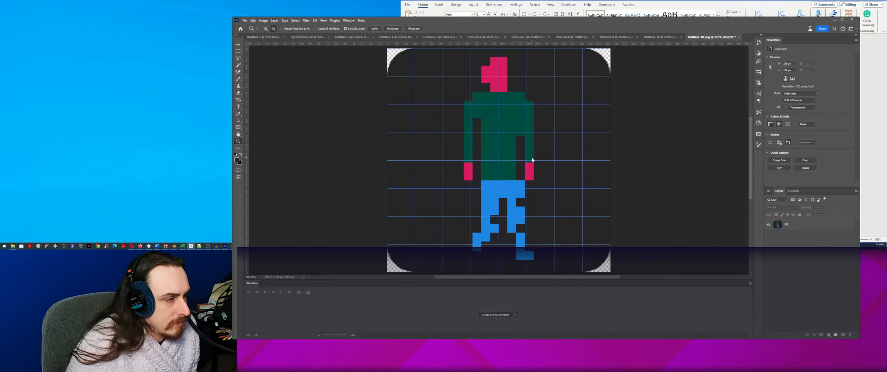
Place the 128 px image in the canvas's top-left corner and put its layer, named 128, beneath the full-size layer.
{"action": "key", "text": "ctrl+t"}
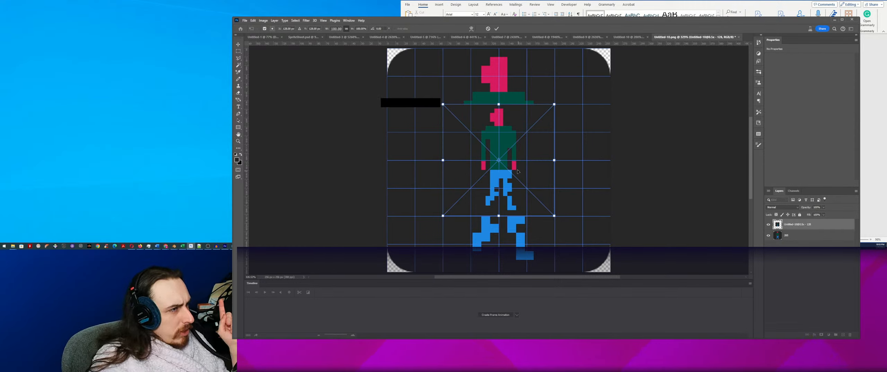
{"action": "left_click_drag", "start_coordinate": [495, 144], "coordinate": [440, 88]}
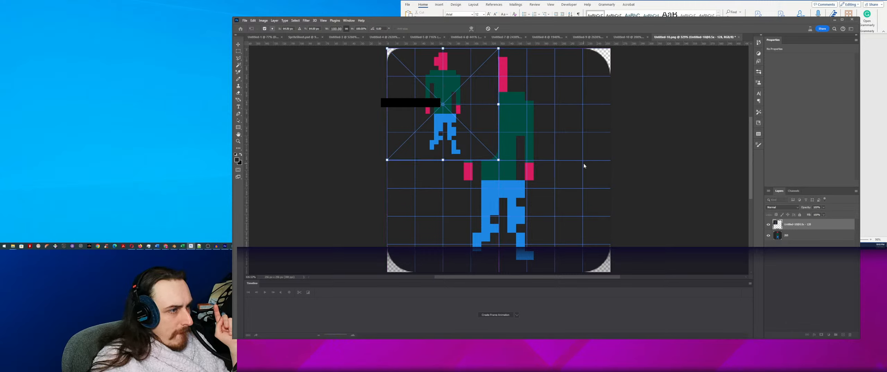
{"action": "key", "text": "Return"}
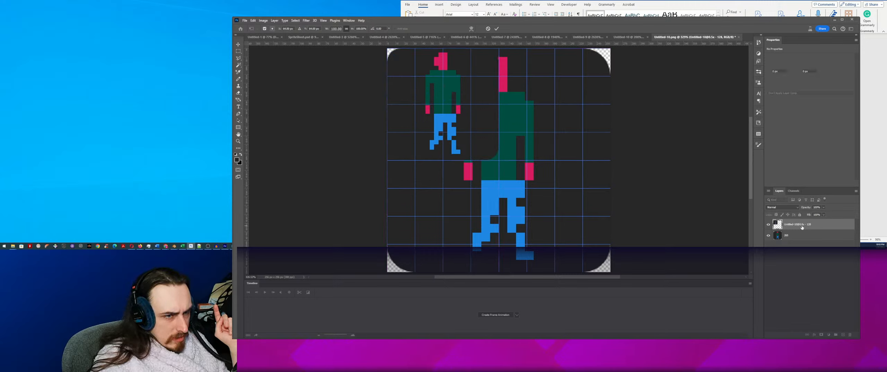
{"action": "key", "text": "z"}
{"action": "double_click", "coordinate": [799, 224]}
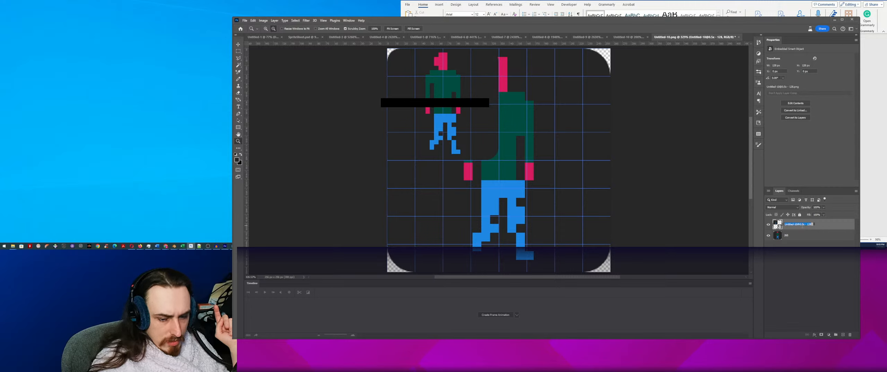
{"action": "type", "text": "128"}
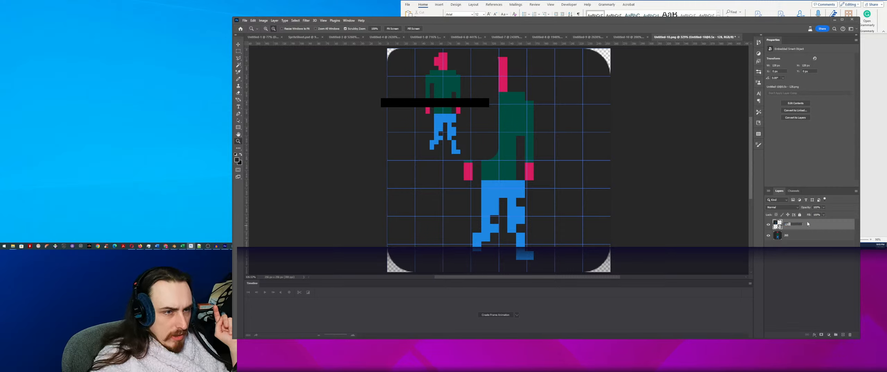
{"action": "left_click", "coordinate": [808, 224]}
{"action": "left_click_drag", "start_coordinate": [810, 225], "coordinate": [809, 251]}
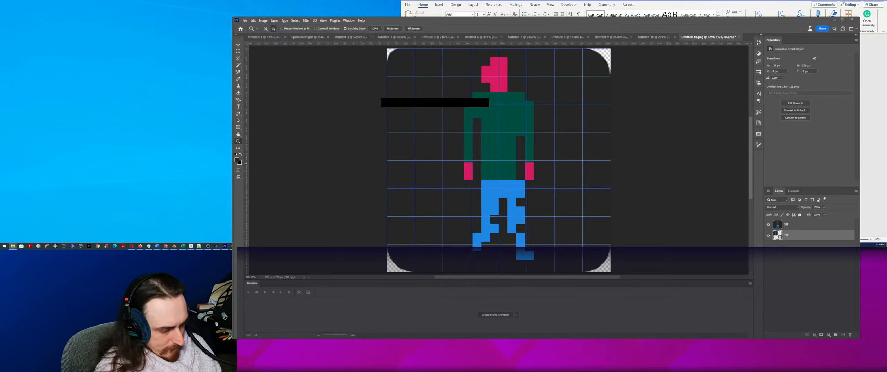
Place the 64 px image in the canvas's top-left corner and put its layer, named 64, beneath the 128 layer.
{"action": "left_click", "coordinate": [448, 109]}
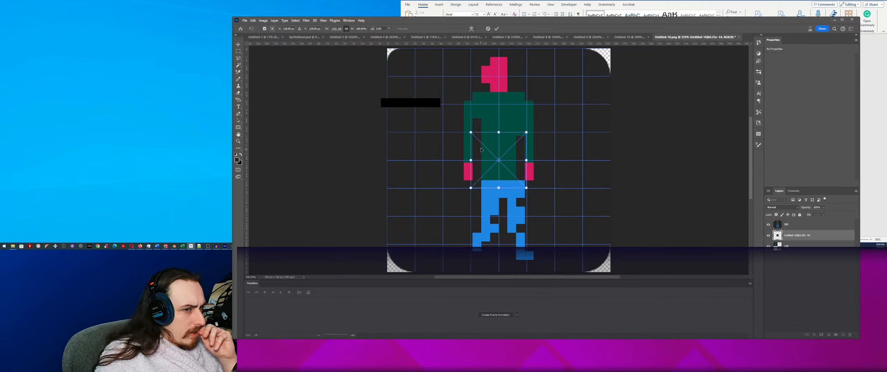
{"action": "left_click_drag", "start_coordinate": [480, 150], "coordinate": [398, 66]}
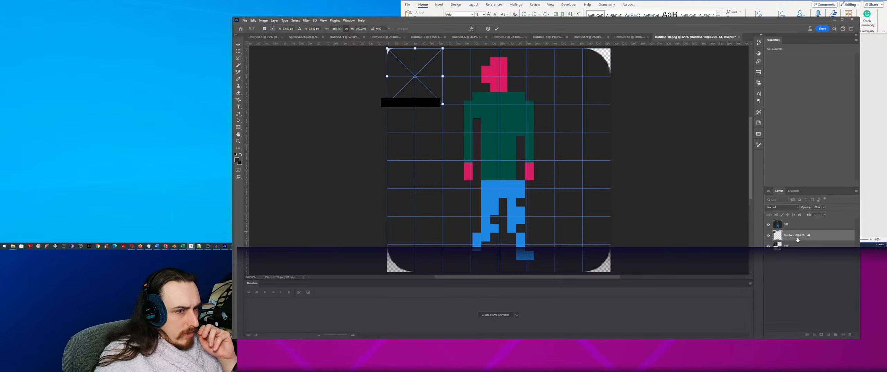
{"action": "key", "text": "Return"}
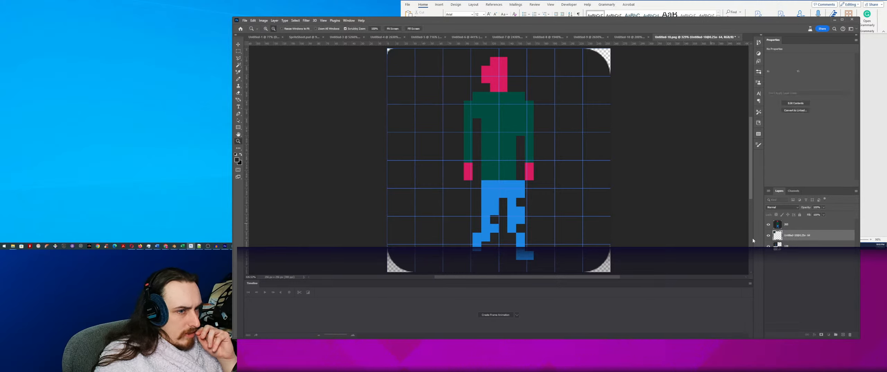
{"action": "left_click_drag", "start_coordinate": [796, 235], "coordinate": [806, 249]}
{"action": "double_click", "coordinate": [810, 246]}
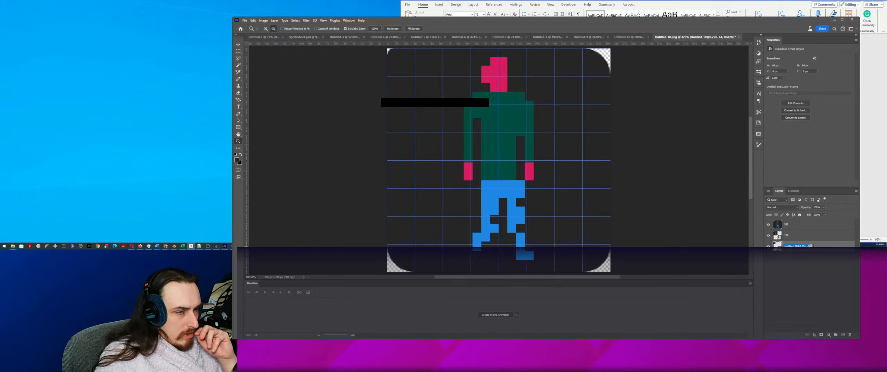
{"action": "type", "text": "64"}
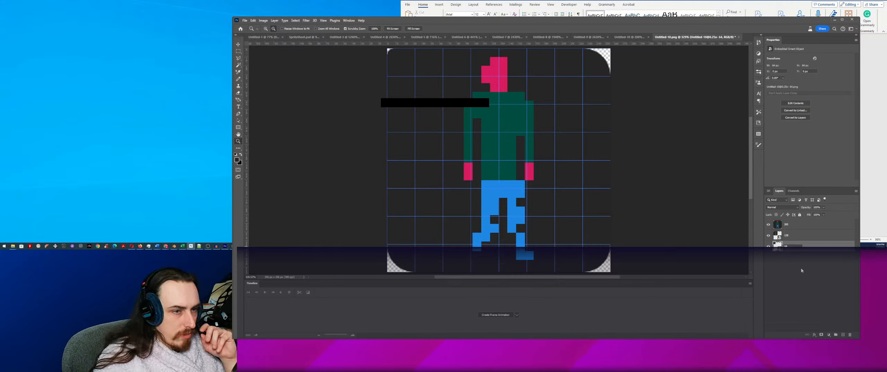
{"action": "left_click", "coordinate": [799, 284]}
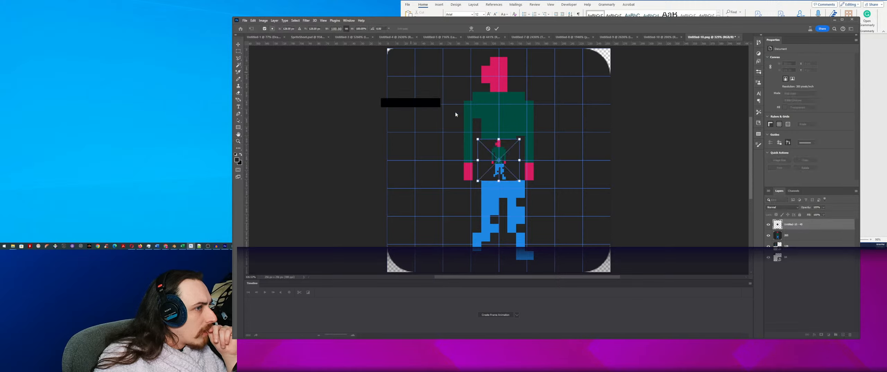
Position the placed 48 px image in the canvas's top-left corner and put its layer, named 48, beneath the 64 layer.
{"action": "left_click_drag", "start_coordinate": [479, 145], "coordinate": [396, 59]}
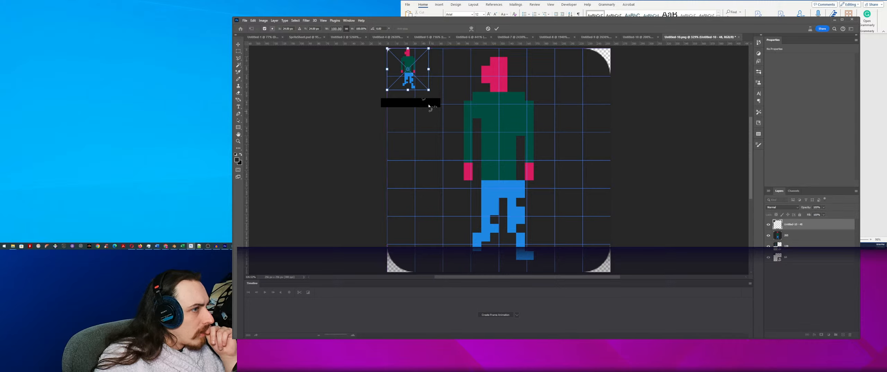
{"action": "key", "text": "Return"}
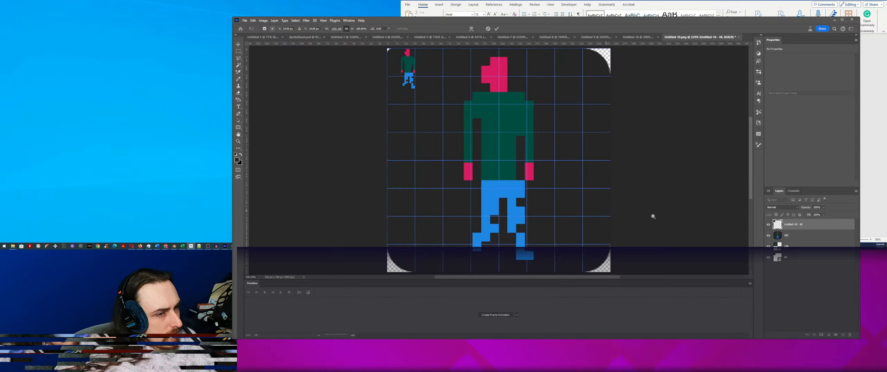
{"action": "key", "text": "z"}
{"action": "left_click_drag", "start_coordinate": [792, 224], "coordinate": [807, 267]}
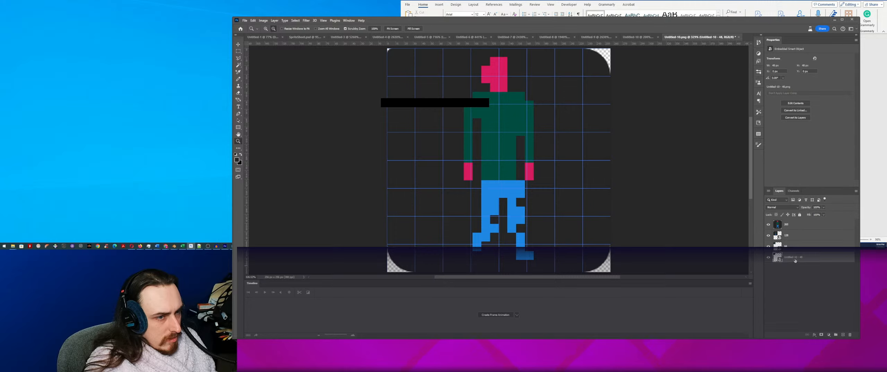
{"action": "type", "text": "48"}
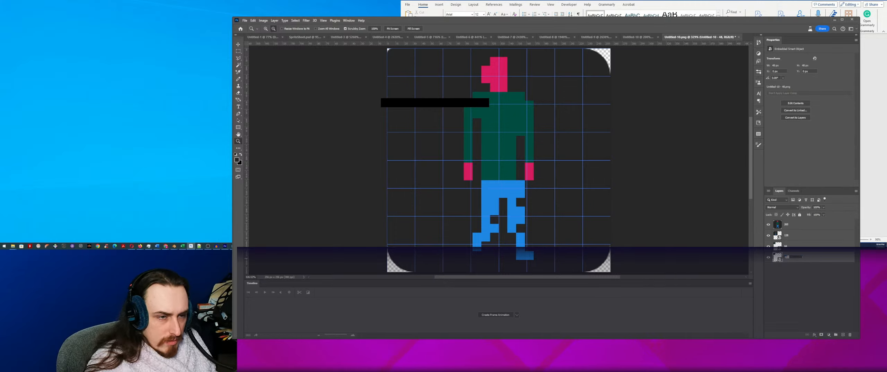
{"action": "left_click", "coordinate": [794, 282]}
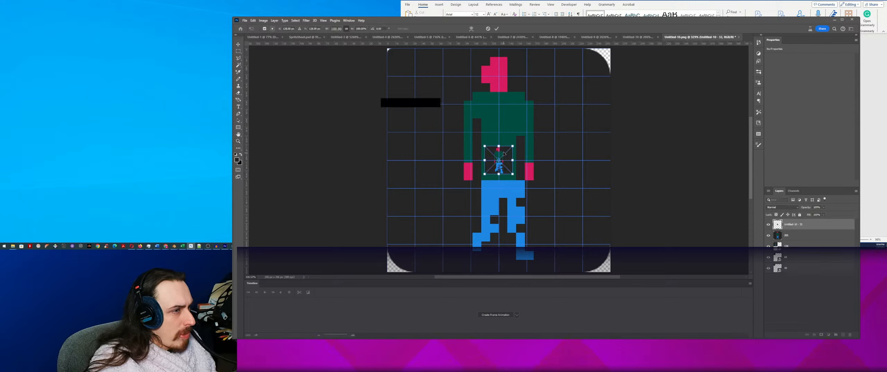
Position the placed 32 px image in the canvas's top-left corner and put its layer, named 32, beneath the 48 layer.
{"action": "left_click_drag", "start_coordinate": [504, 154], "coordinate": [407, 57]}
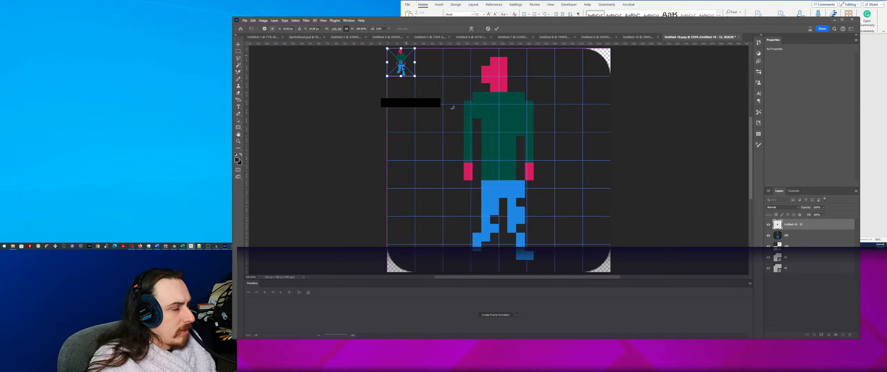
{"action": "key", "text": "Return"}
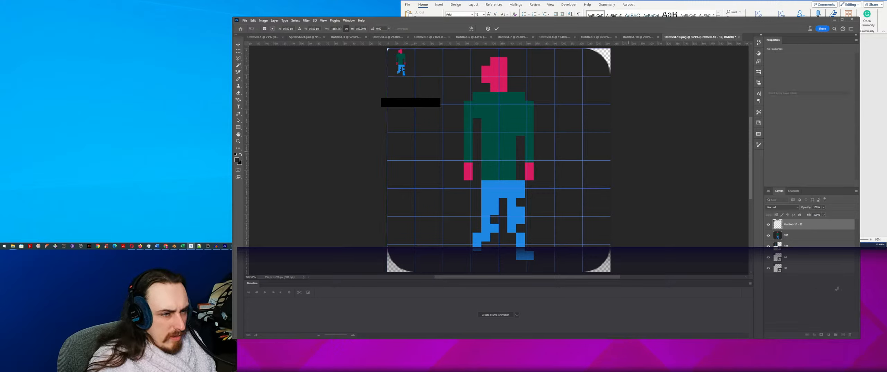
{"action": "left_click_drag", "start_coordinate": [805, 228], "coordinate": [797, 274]}
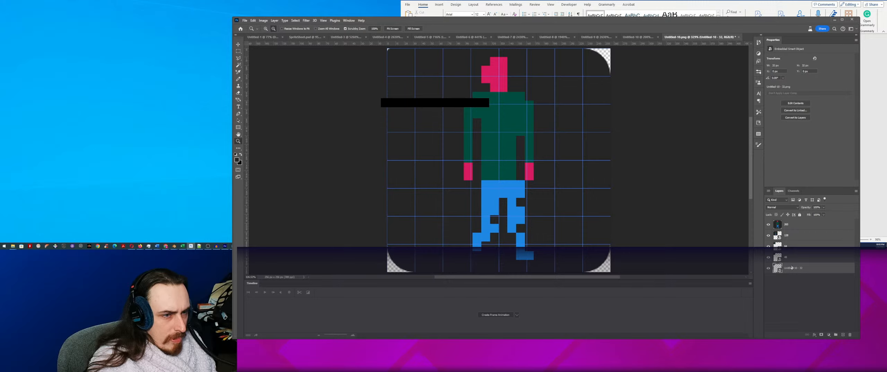
{"action": "type", "text": "32"}
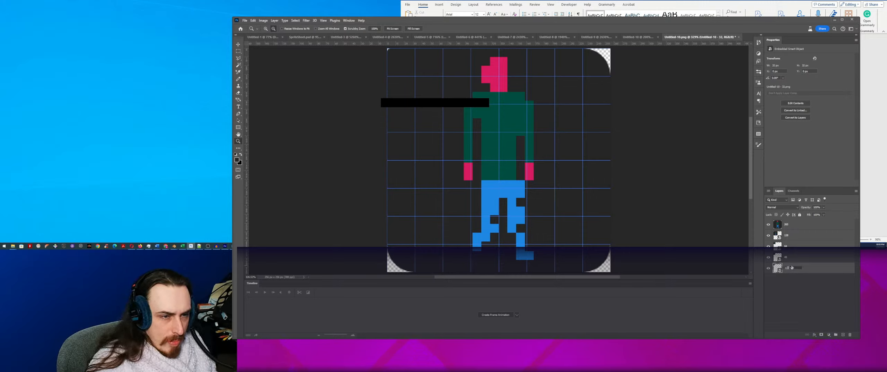
{"action": "key", "text": "Return"}
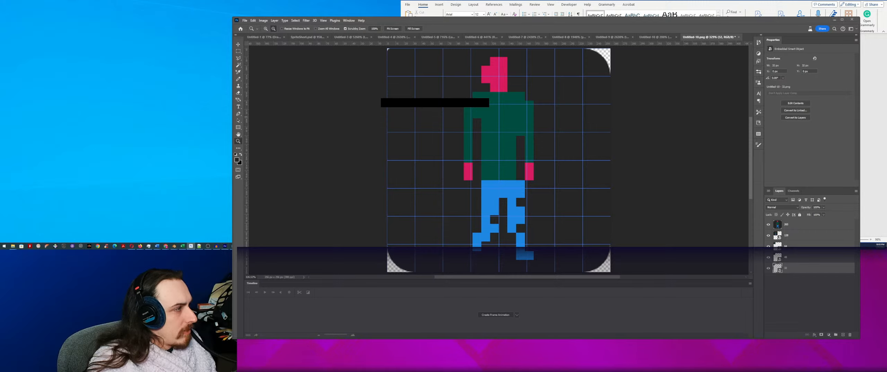
Position the placed 16 px image in the canvas's top-left corner and put its layer, named 16, beneath the 32 layer.
{"action": "left_click", "coordinate": [490, 162]}
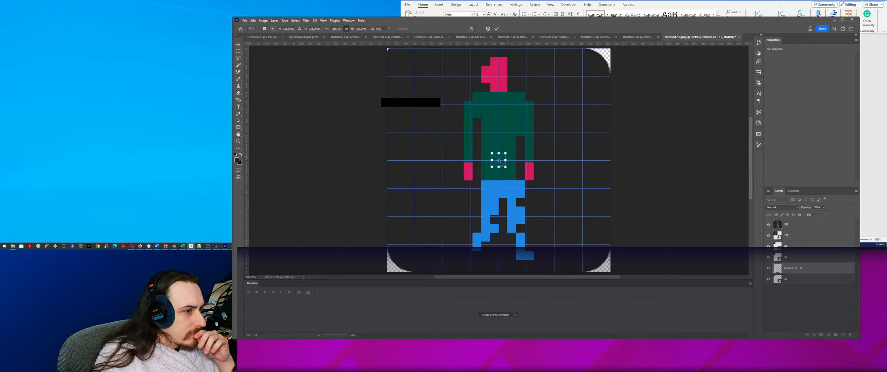
{"action": "left_click_drag", "start_coordinate": [497, 159], "coordinate": [391, 55]}
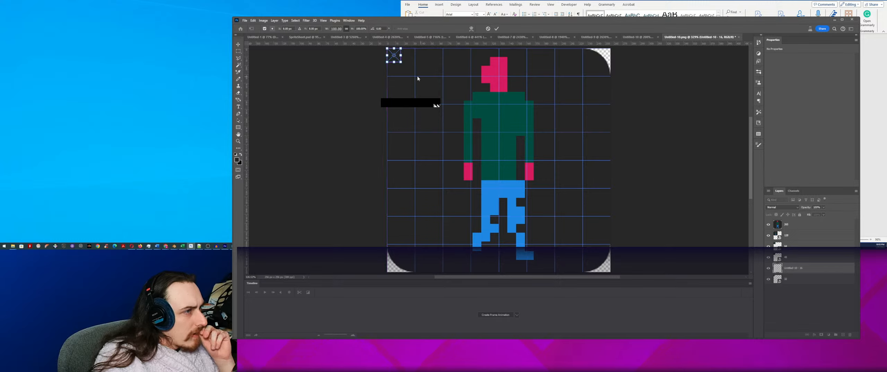
{"action": "key", "text": "Return"}
{"action": "key", "text": "z"}
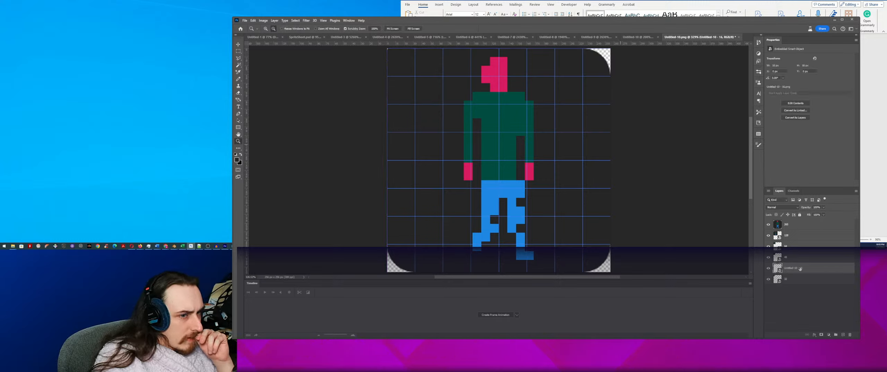
{"action": "left_click_drag", "start_coordinate": [810, 271], "coordinate": [807, 290]}
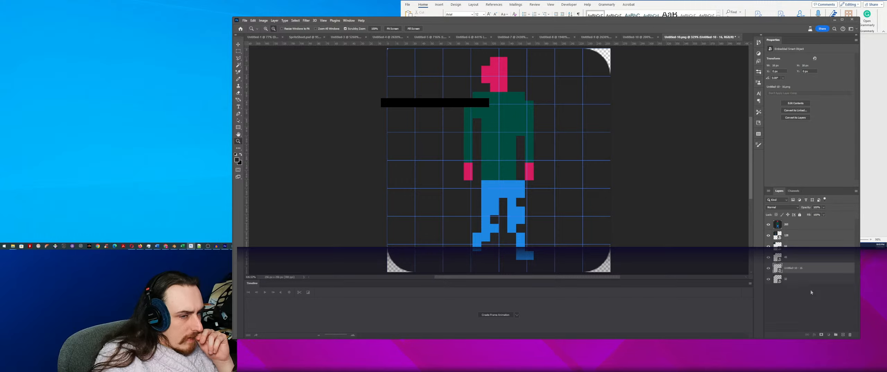
{"action": "double_click", "coordinate": [790, 279]}
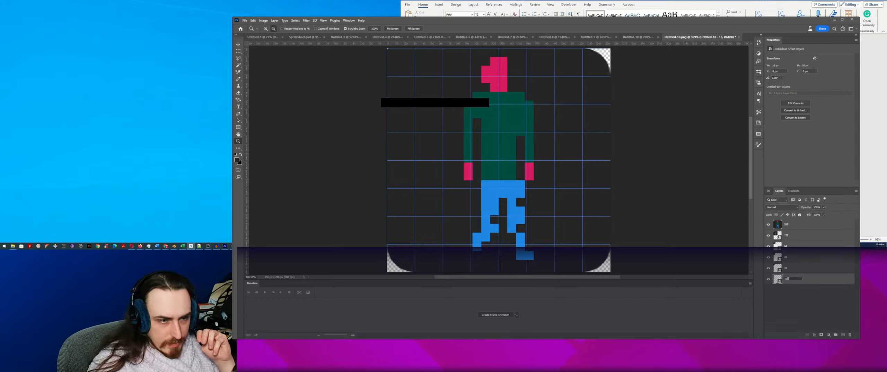
{"action": "left_click", "coordinate": [796, 297]}
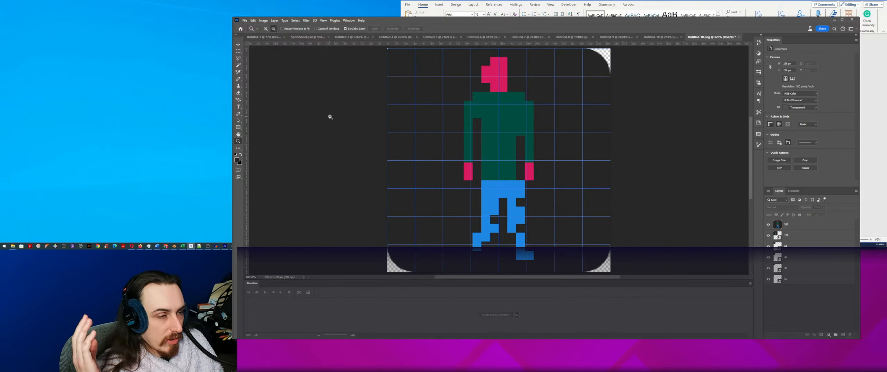
{"action": "key", "text": "ctrl+alt+shift+w"}
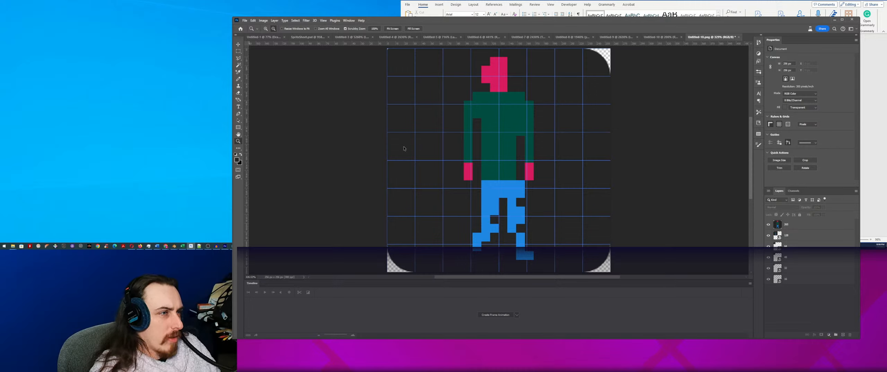
{"action": "key", "text": "ctrl+s"}
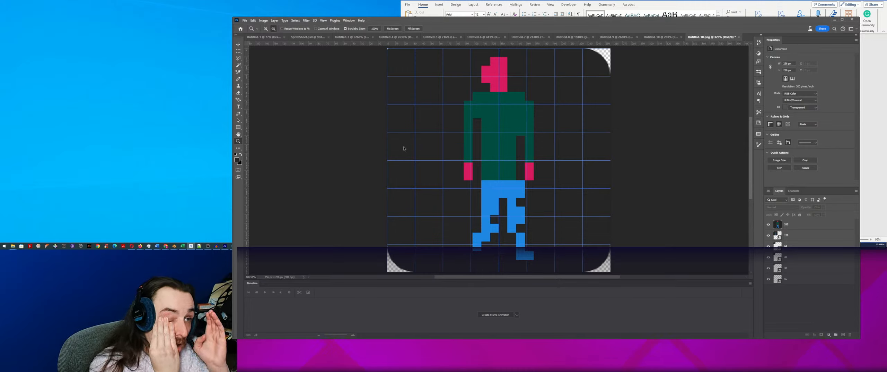
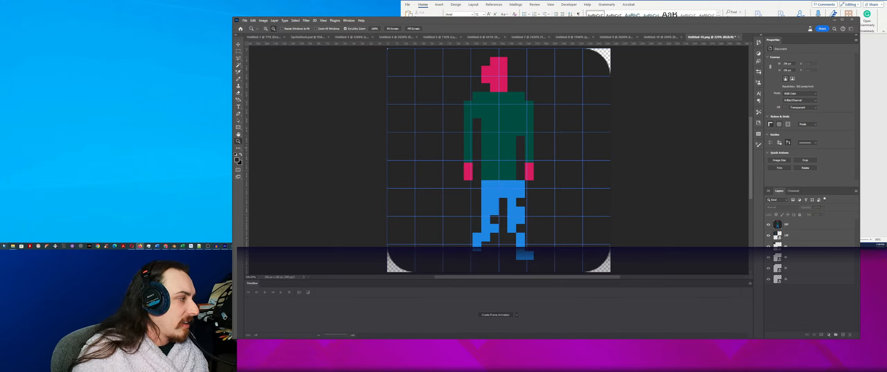
{"action": "left_click", "coordinate": [4, 245]}
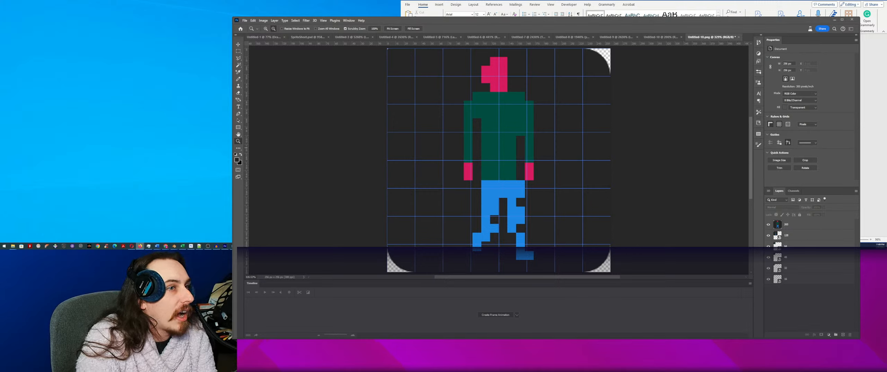
Go through the size-named layers from the full-size layer down to 16, selecting them in turn to review the stack.
{"action": "left_click", "coordinate": [795, 226]}
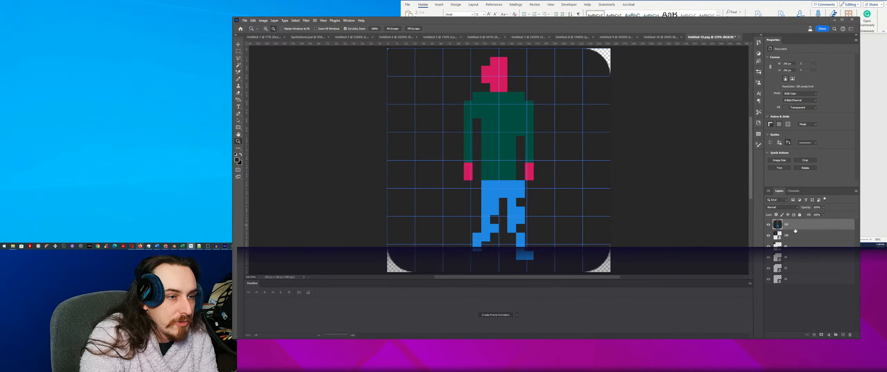
{"action": "left_click", "coordinate": [795, 245]}
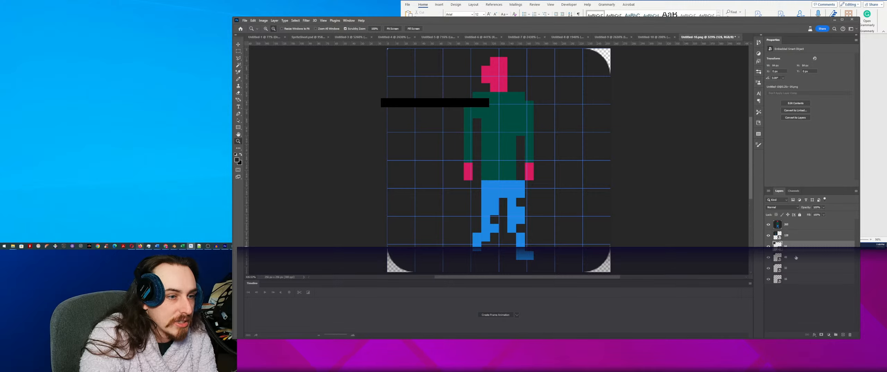
{"action": "left_click", "coordinate": [796, 257]}
{"action": "left_click", "coordinate": [796, 269]}
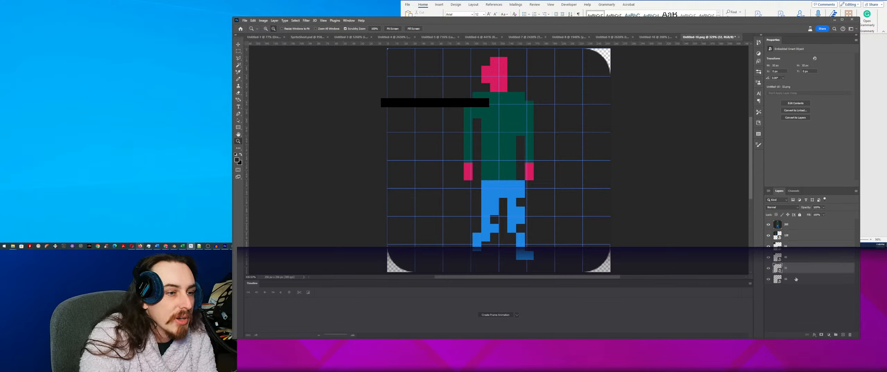
{"action": "left_click", "coordinate": [797, 280]}
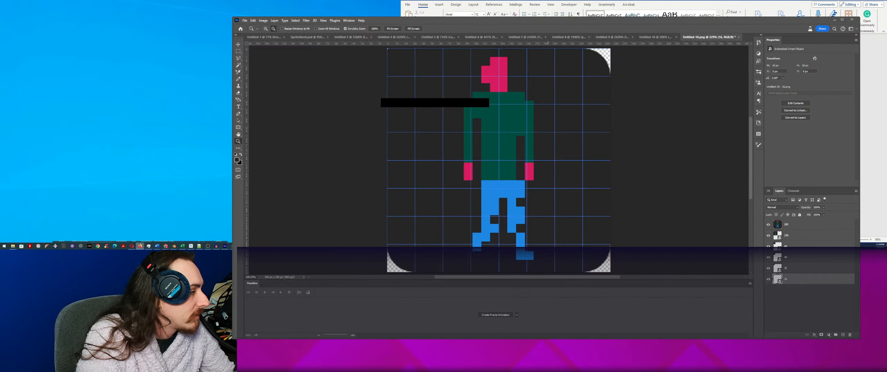
Switch to Firefox, view the Pirate Software - Game Jam 14 page on itch.io, and return to Photoshop.
{"action": "left_click", "coordinate": [140, 245]}
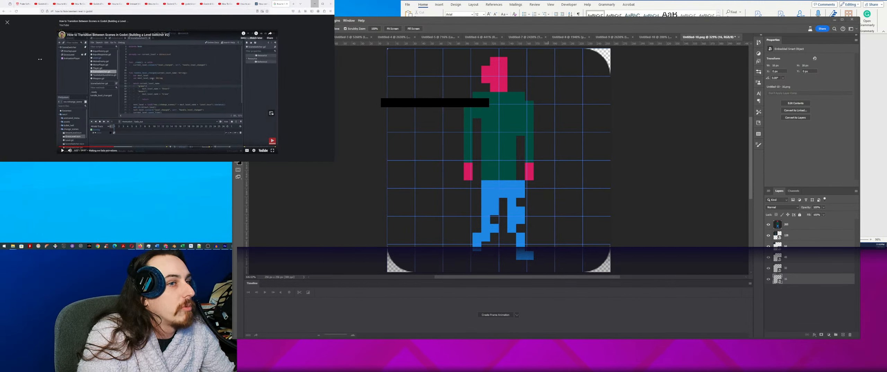
{"action": "left_click", "coordinate": [19, 4]}
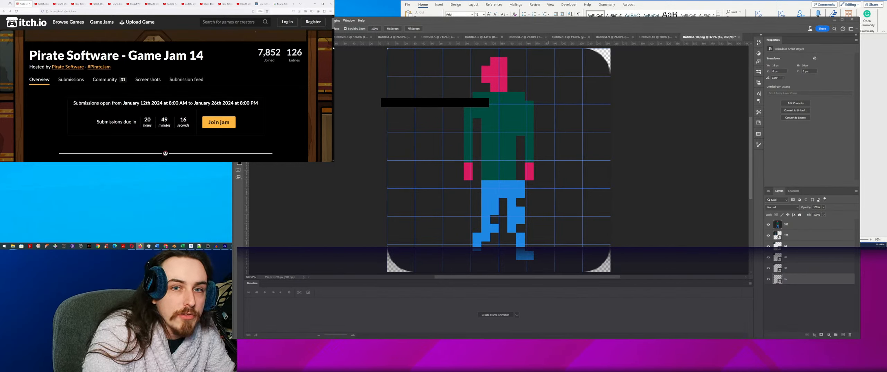
{"action": "left_click", "coordinate": [314, 3]}
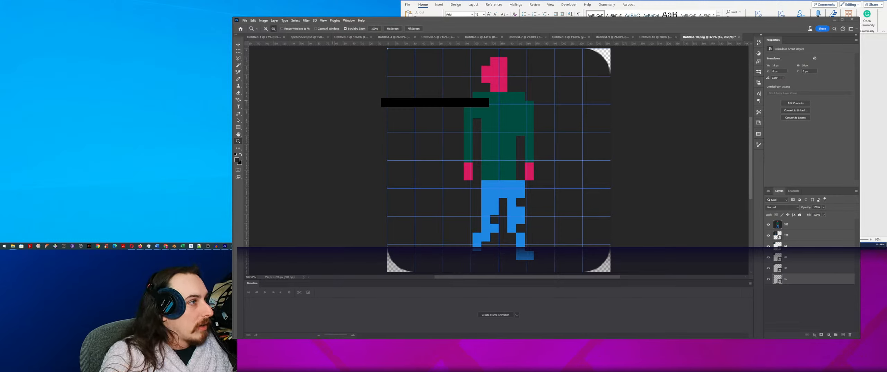
Create a new transparent document 360 px wide and 180 px high, and fit it to the window.
{"action": "left_click", "coordinate": [249, 29]}
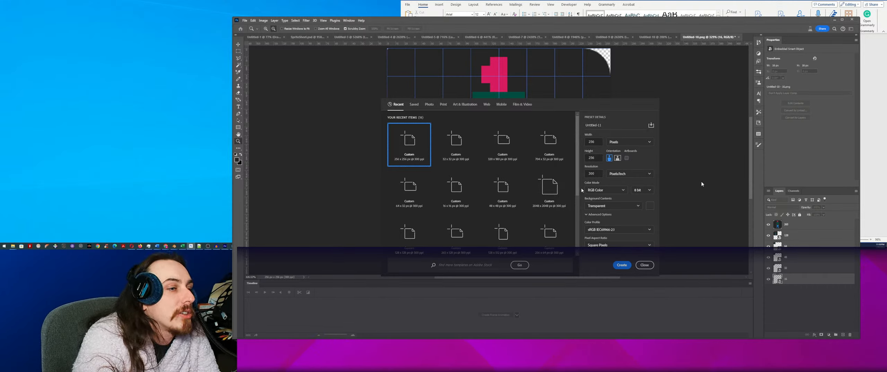
{"action": "double_click", "coordinate": [597, 141]}
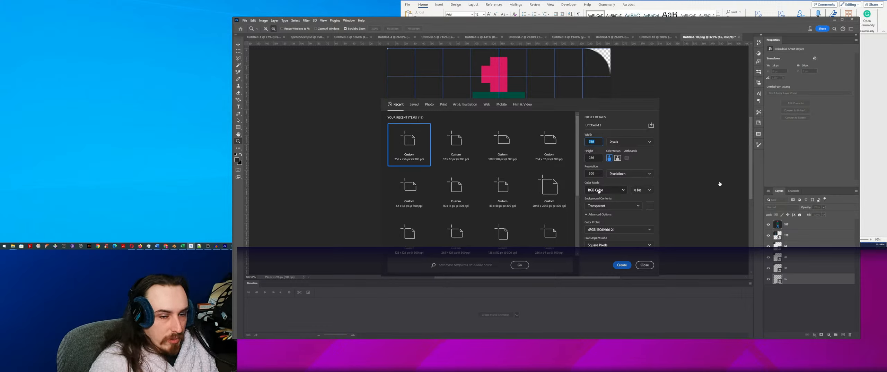
{"action": "type", "text": "360"}
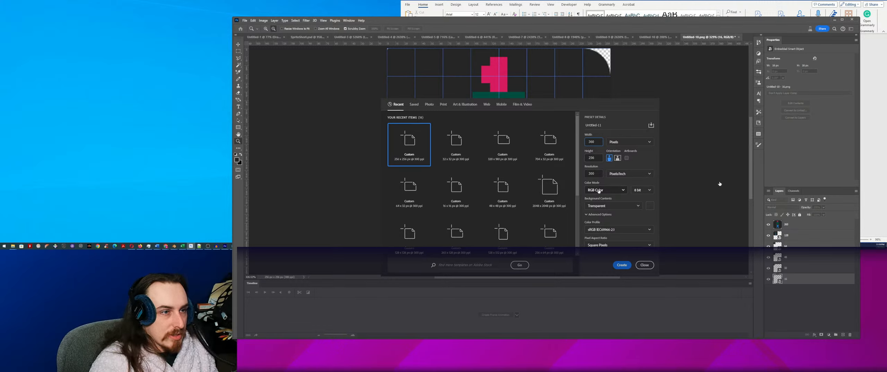
{"action": "key", "text": "Tab"}
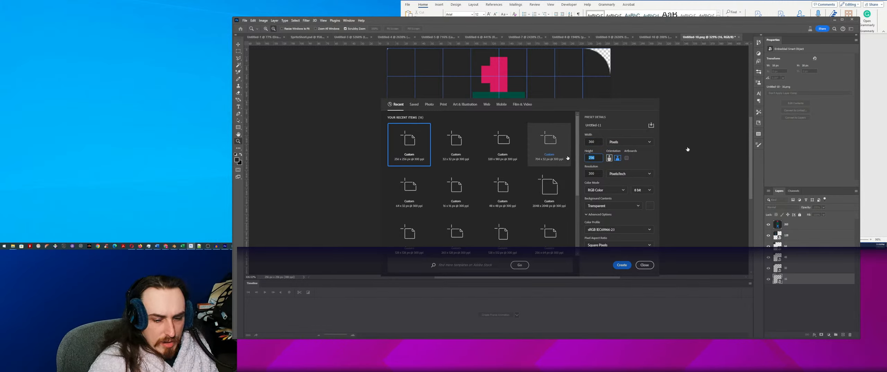
{"action": "type", "text": "10"}
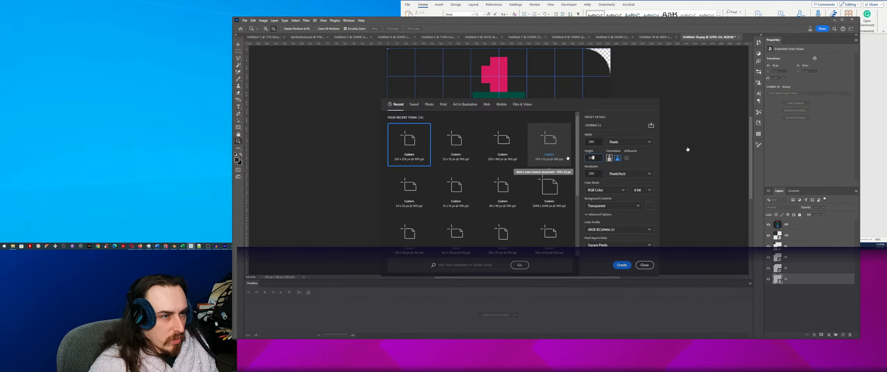
{"action": "type", "text": "0"}
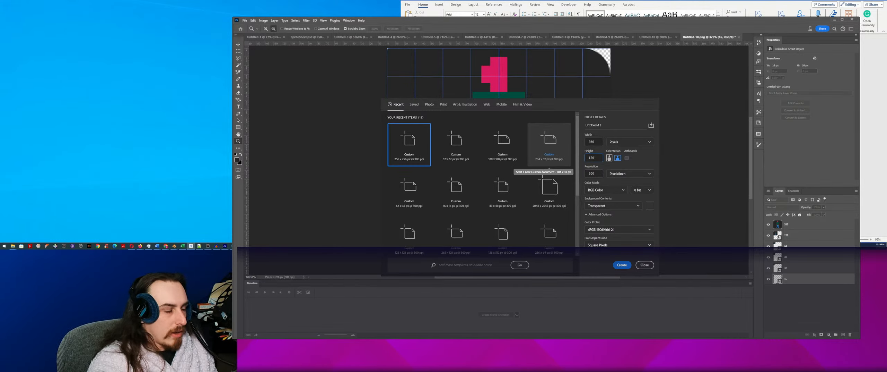
{"action": "key", "text": "alt+Tab"}
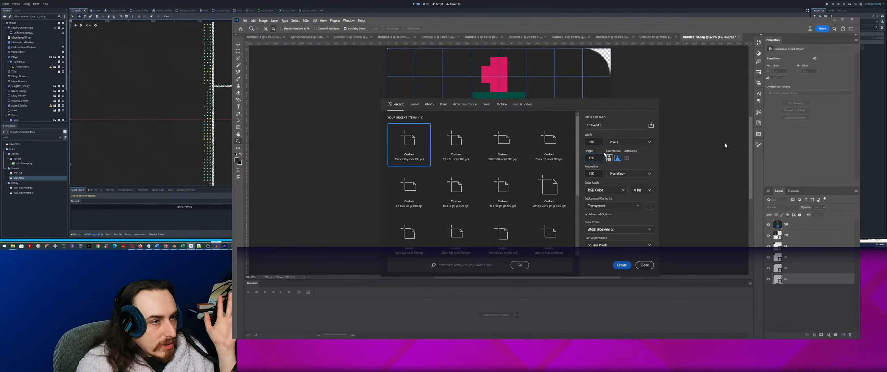
{"action": "left_click", "coordinate": [599, 158]}
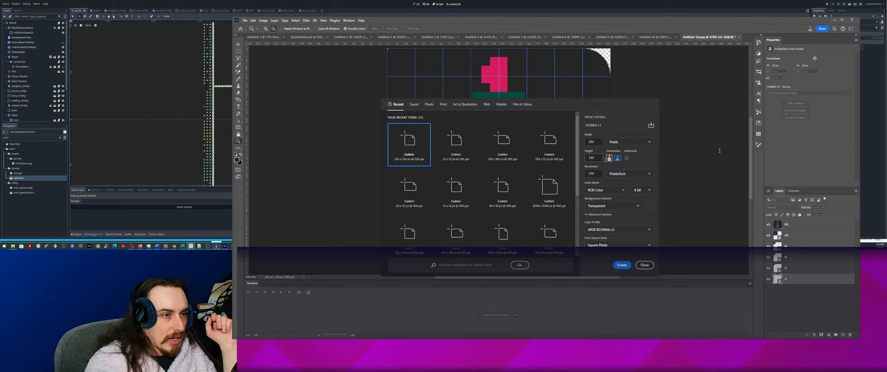
{"action": "left_click", "coordinate": [638, 162]}
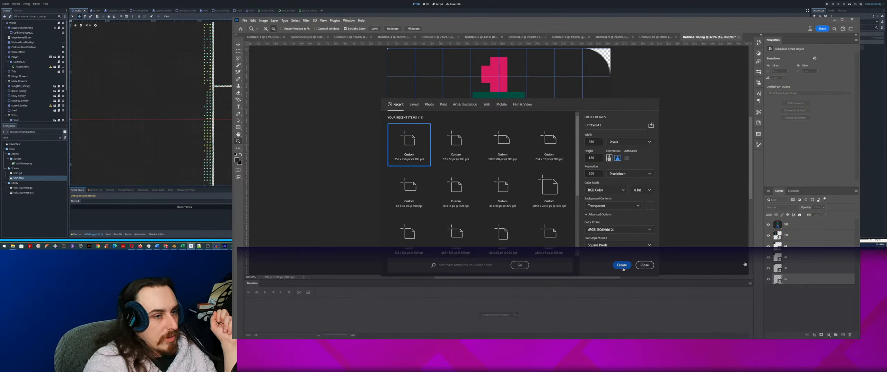
{"action": "left_click", "coordinate": [622, 266]}
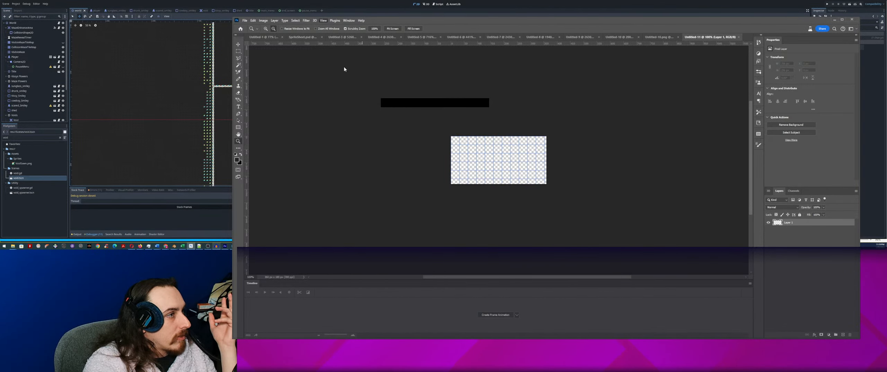
{"action": "key", "text": "ctrl+0"}
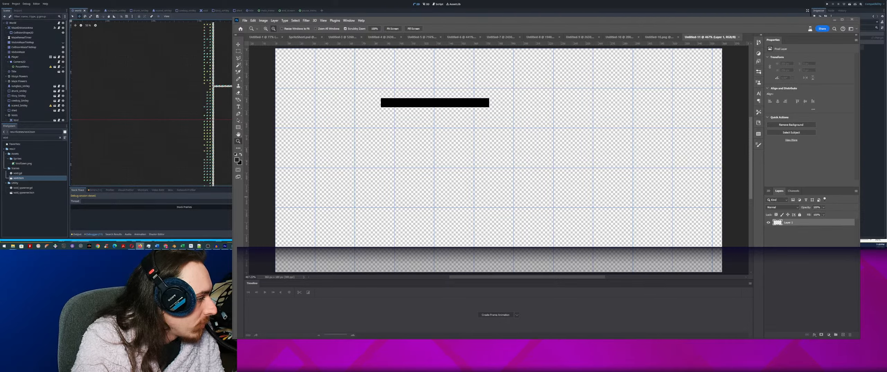
Switch to Firefox and search Google Images for "pitch fork" in a new tab.
{"action": "left_click", "coordinate": [140, 245]}
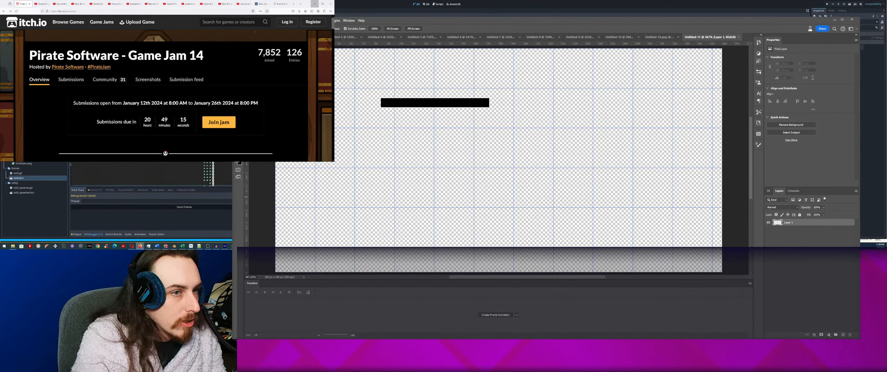
{"action": "left_click", "coordinate": [293, 4]}
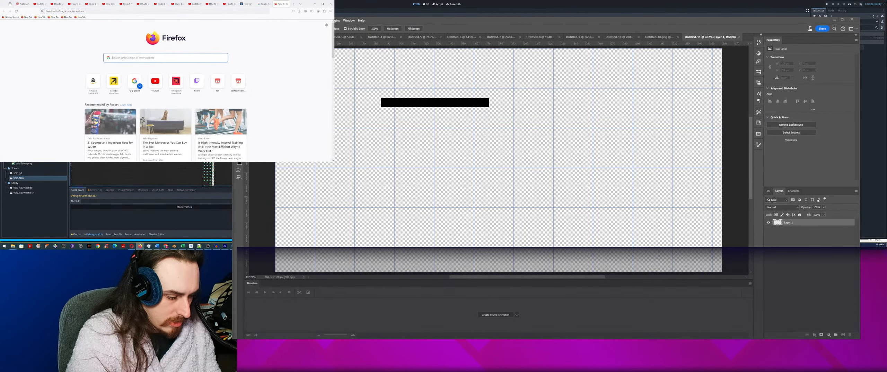
{"action": "type", "text": "pitc"}
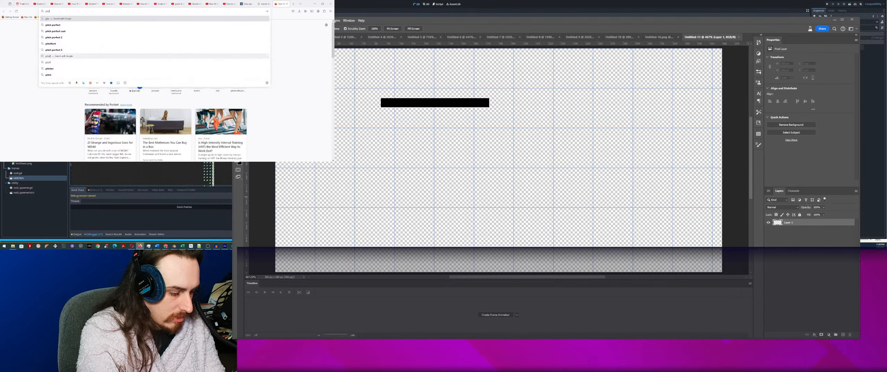
{"action": "type", "text": "h fork"}
{"action": "key", "text": "Return"}
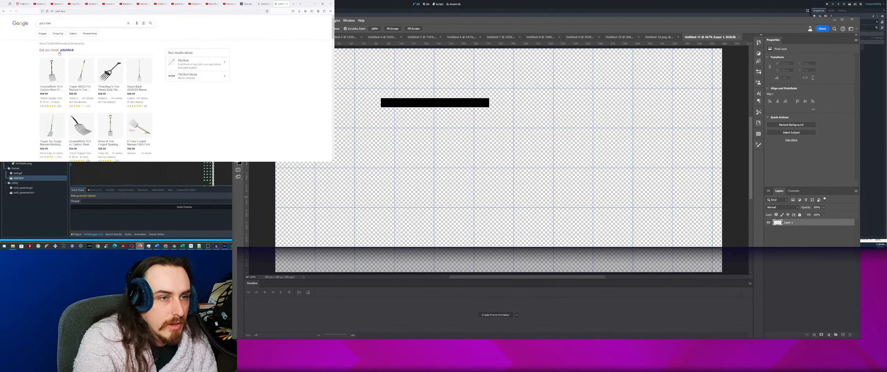
{"action": "left_click", "coordinate": [43, 34]}
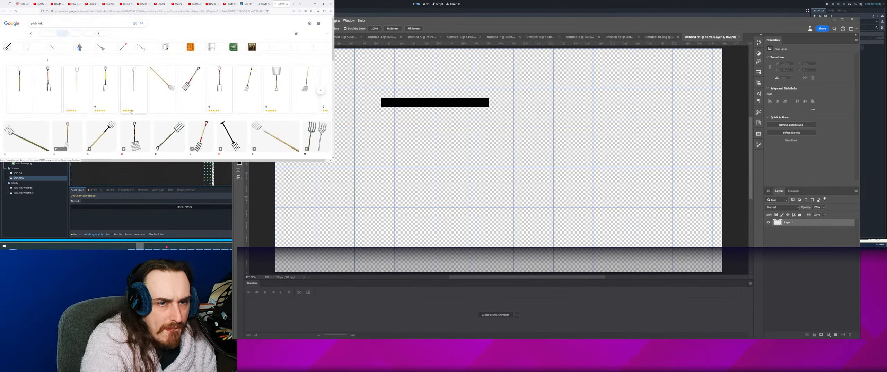
Browse the pitchfork image results and preview the Shutterstock picture of a wooden-handled pitchfork as a reference.
{"action": "scroll", "coordinate": [132, 111], "scroll_direction": "down", "scroll_amount": 3}
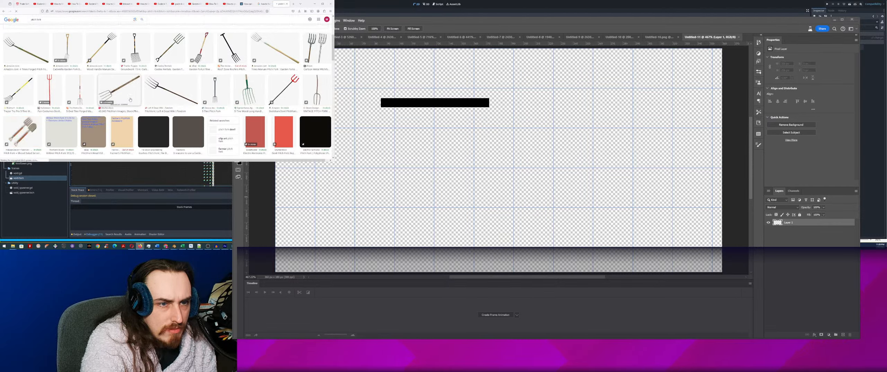
{"action": "left_click", "coordinate": [130, 100]}
{"action": "left_click", "coordinate": [82, 133]}
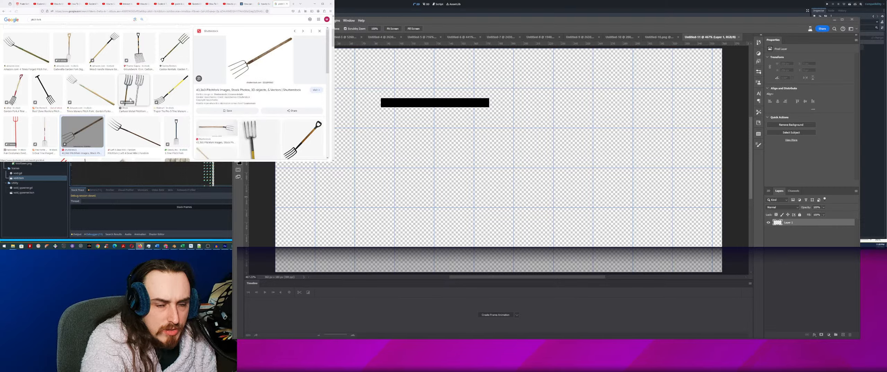
Browse further down the pitchfork image results for a suitable reference picture.
{"action": "scroll", "coordinate": [130, 99], "scroll_direction": "down", "scroll_amount": 2}
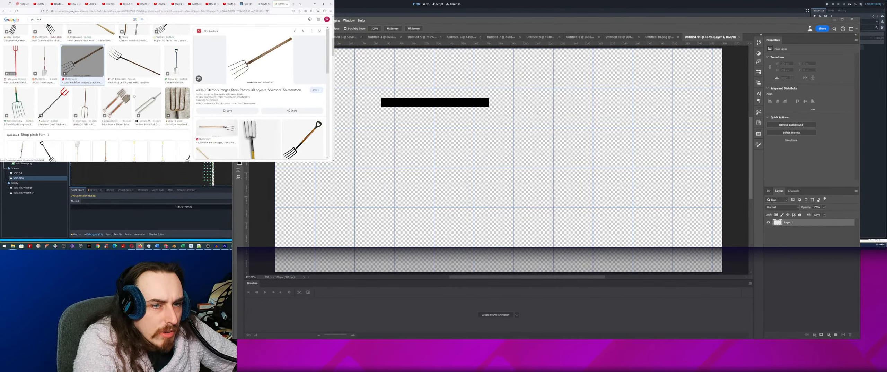
{"action": "scroll", "coordinate": [134, 96], "scroll_direction": "down", "scroll_amount": 2}
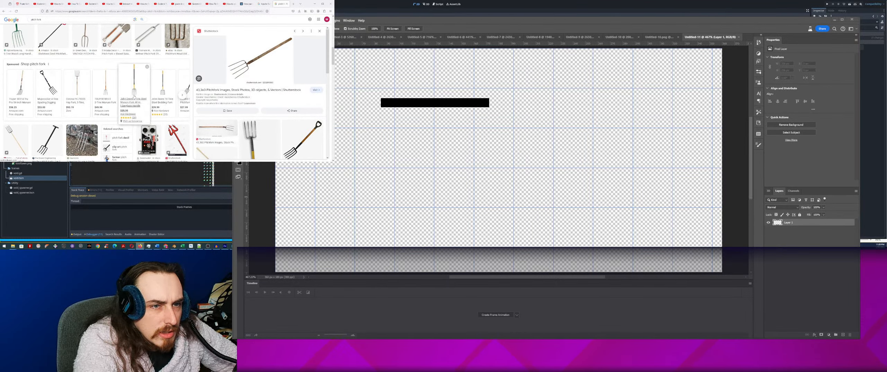
{"action": "scroll", "coordinate": [152, 122], "scroll_direction": "down", "scroll_amount": 2}
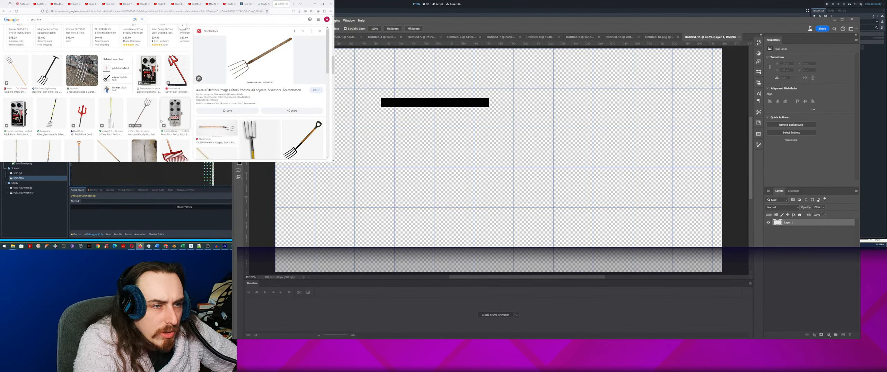
{"action": "scroll", "coordinate": [160, 121], "scroll_direction": "down", "scroll_amount": 2}
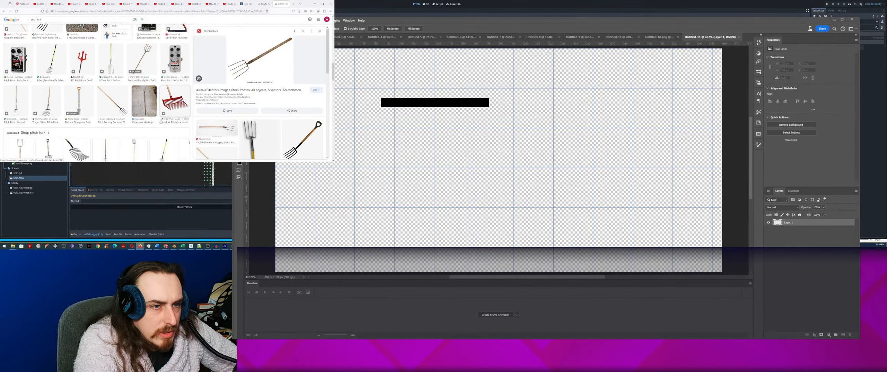
{"action": "scroll", "coordinate": [146, 115], "scroll_direction": "down", "scroll_amount": 2}
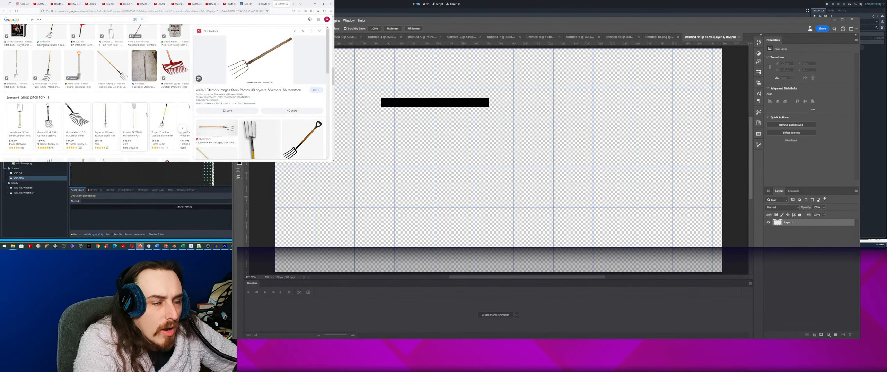
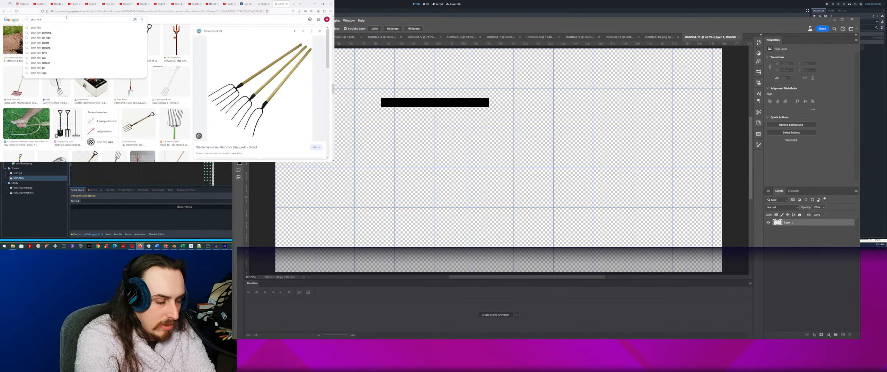
Refine the Google Images search to "pitch fork 3 prong" and briefly check one of the shopping listings.
{"action": "type", "text": "3"}
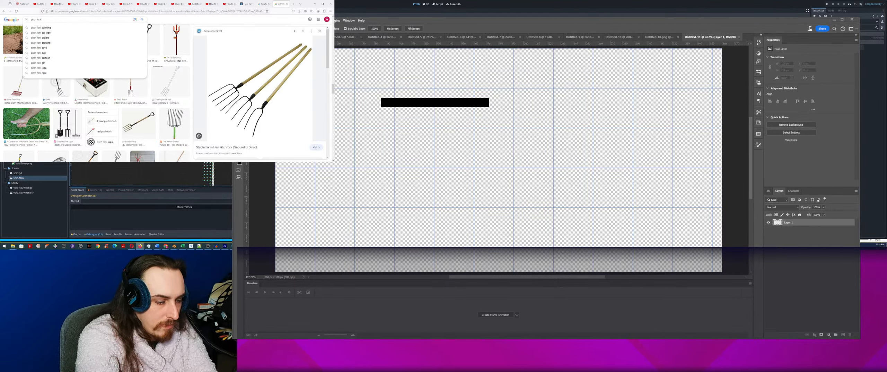
{"action": "type", "text": " prong"}
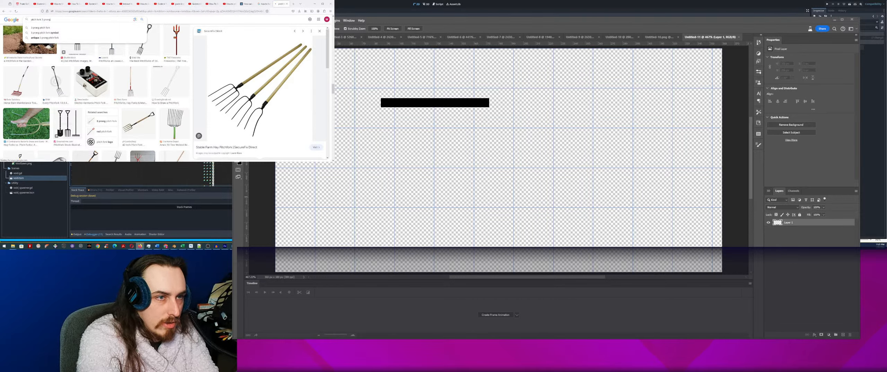
{"action": "key", "text": "Return"}
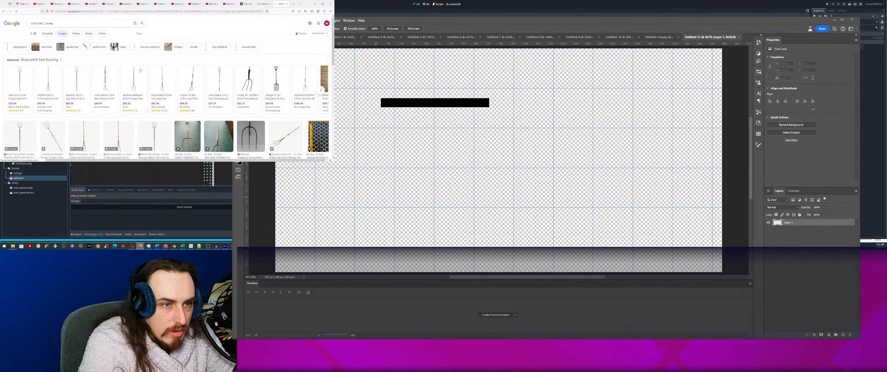
{"action": "left_click", "coordinate": [83, 78]}
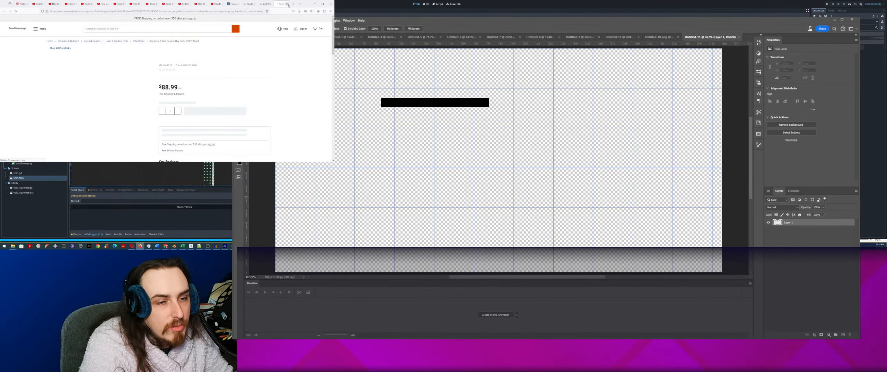
{"action": "key", "text": "ctrl+w"}
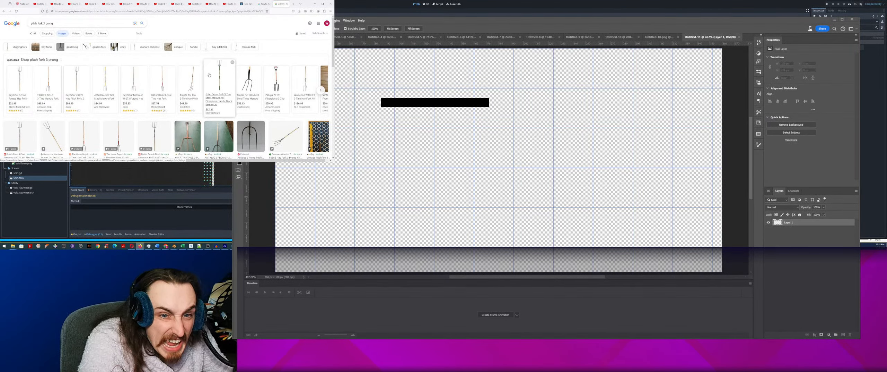
Browse the three-prong results and preview the Alamy illustration of two orange-handled pitchforks as a reference.
{"action": "scroll", "coordinate": [209, 75], "scroll_direction": "down", "scroll_amount": 3}
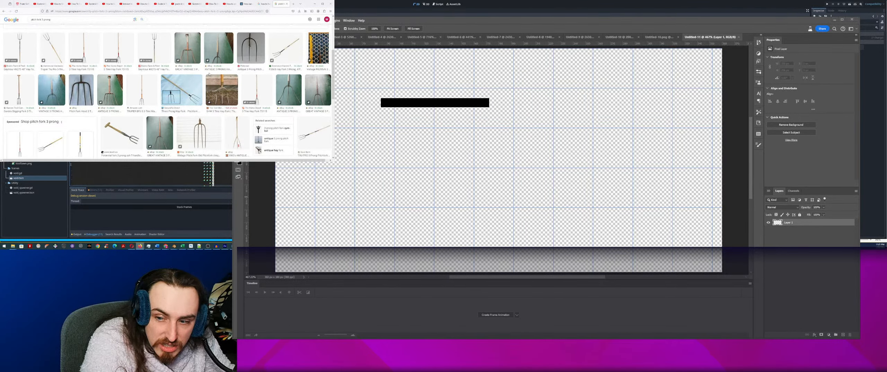
{"action": "scroll", "coordinate": [209, 74], "scroll_direction": "down", "scroll_amount": 2}
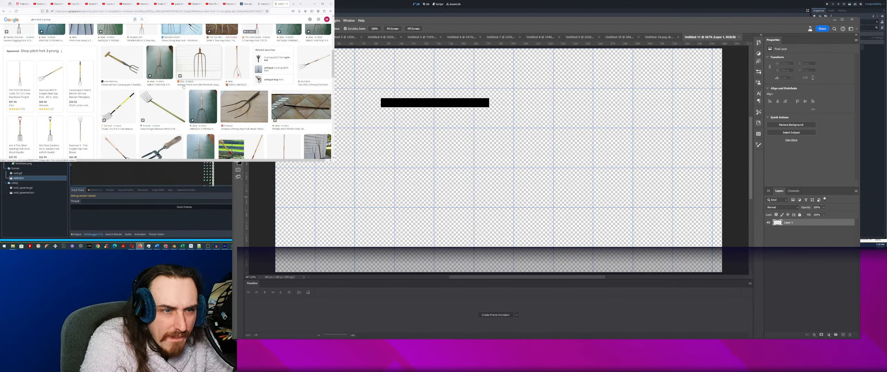
{"action": "scroll", "coordinate": [184, 87], "scroll_direction": "down", "scroll_amount": 2}
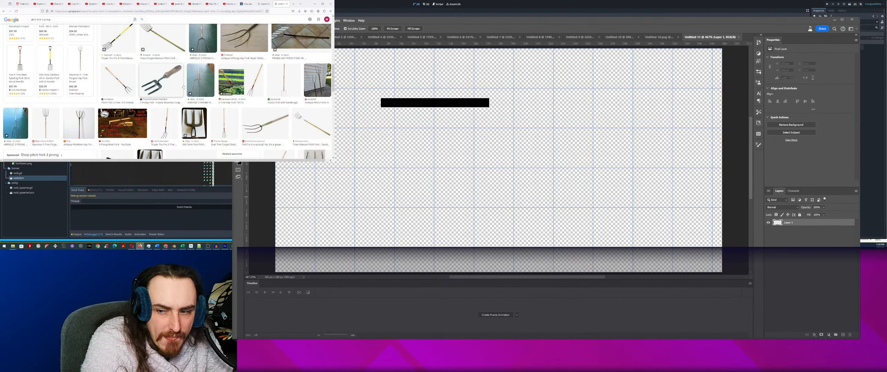
{"action": "scroll", "coordinate": [183, 86], "scroll_direction": "down", "scroll_amount": 2}
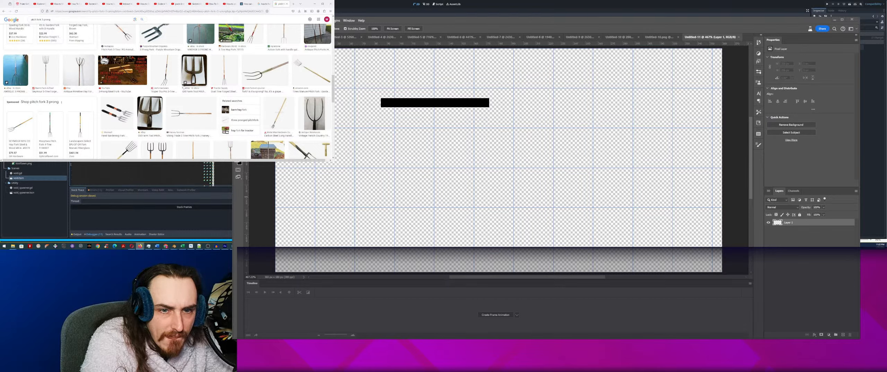
{"action": "scroll", "coordinate": [183, 88], "scroll_direction": "down", "scroll_amount": 2}
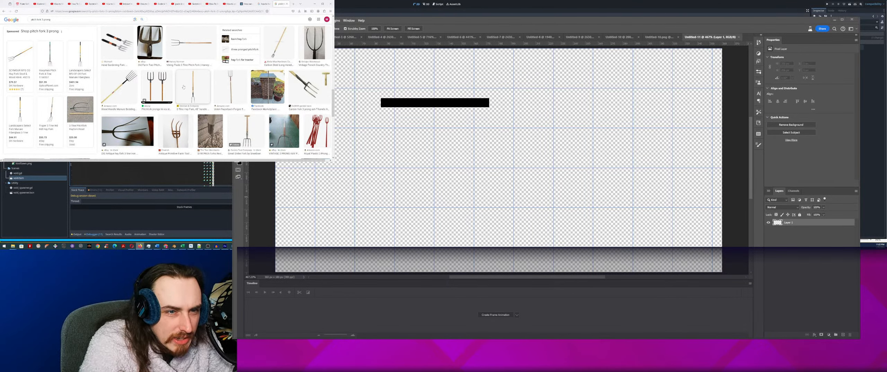
{"action": "scroll", "coordinate": [184, 87], "scroll_direction": "down", "scroll_amount": 1}
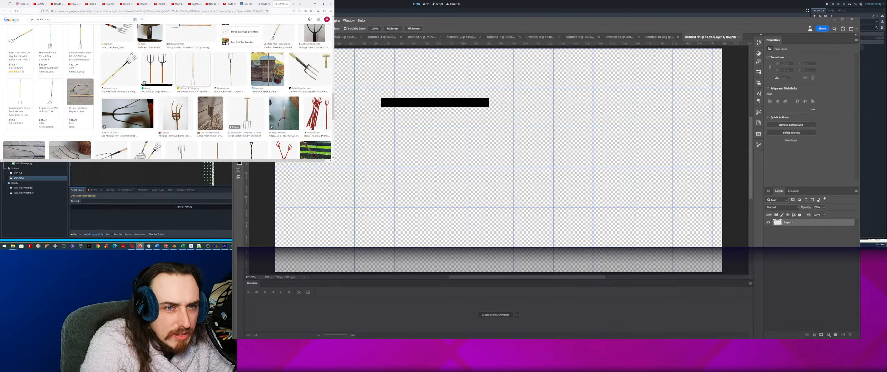
{"action": "left_click", "coordinate": [162, 79]}
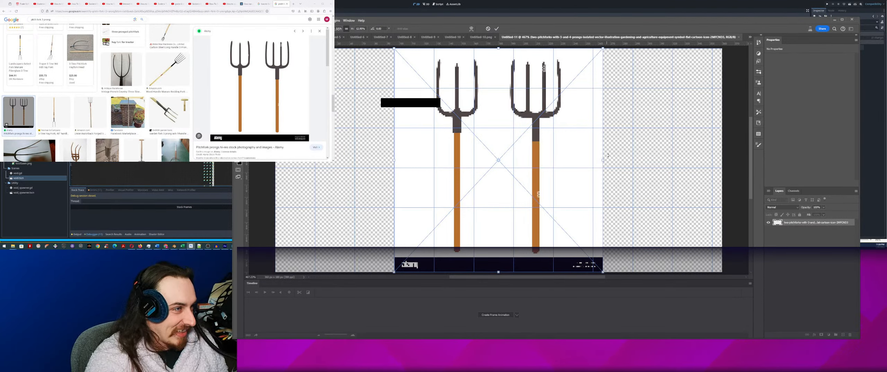
Rotate the placed pitchfork reference image by 90° in the Photoshop document.
{"action": "left_click", "coordinate": [381, 29]}
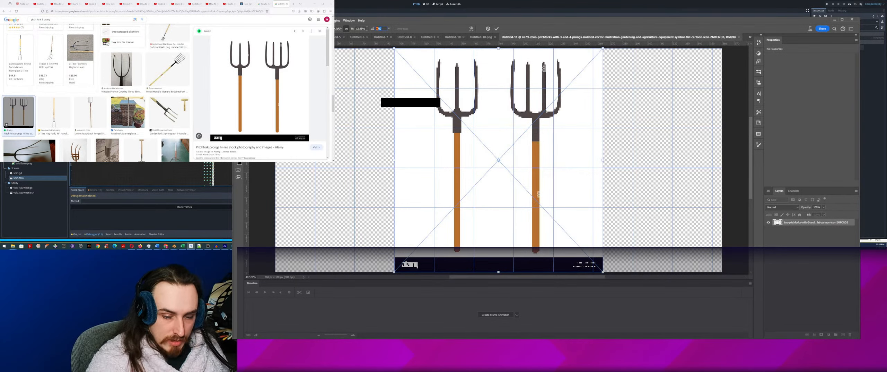
{"action": "type", "text": "90"}
{"action": "key", "text": "Return"}
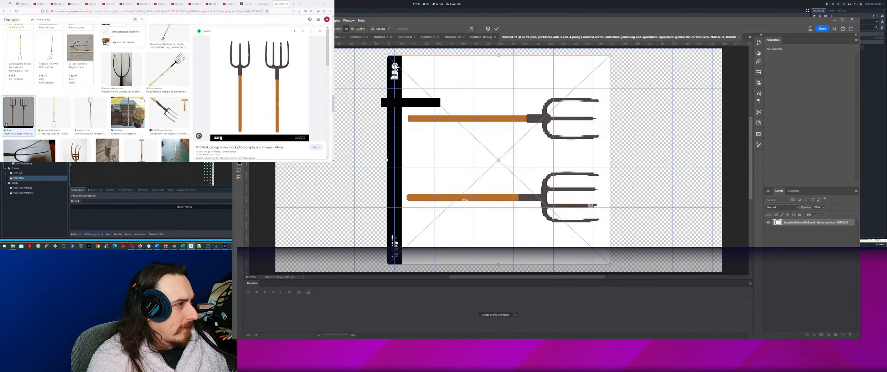
Enlarge the rotated pitchfork image and commit it placed toward the canvas's lower-left corner.
{"action": "left_click_drag", "start_coordinate": [353, 28], "coordinate": [366, 28]}
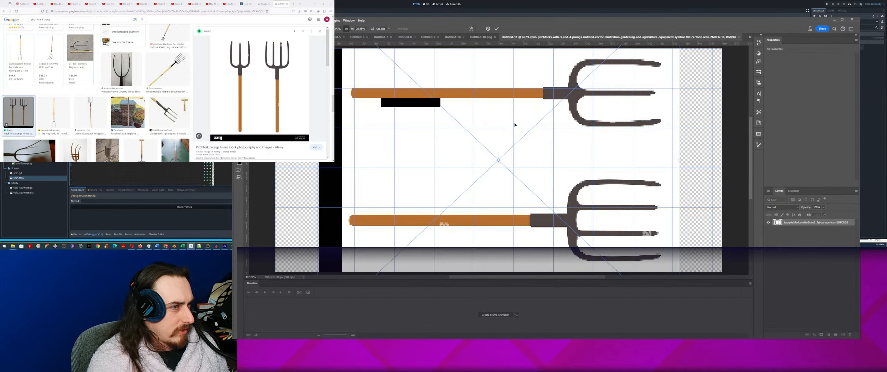
{"action": "left_click_drag", "start_coordinate": [515, 124], "coordinate": [337, 169]}
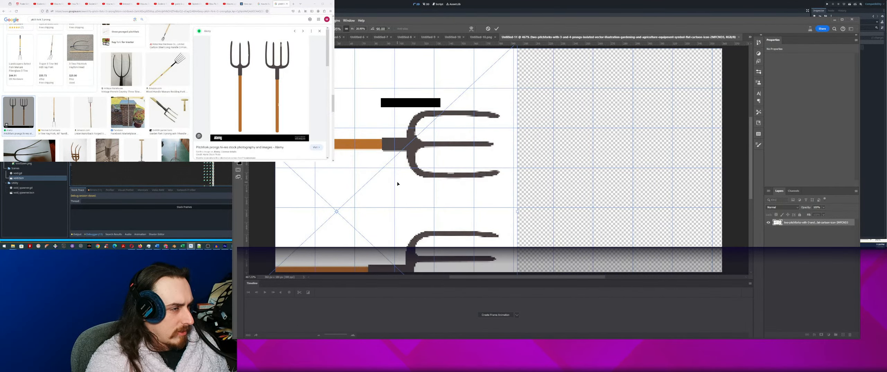
{"action": "key", "text": "Return"}
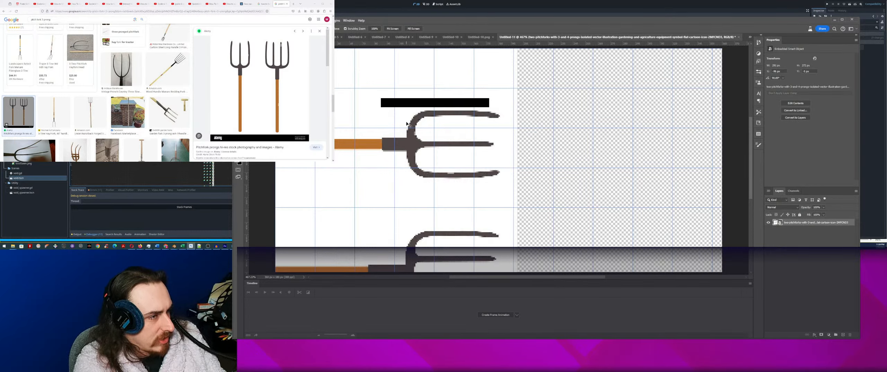
Scale the pitchfork image down and place it against the canvas's left edge with both fork heads inside the canvas.
{"action": "key", "text": "ctrl+t"}
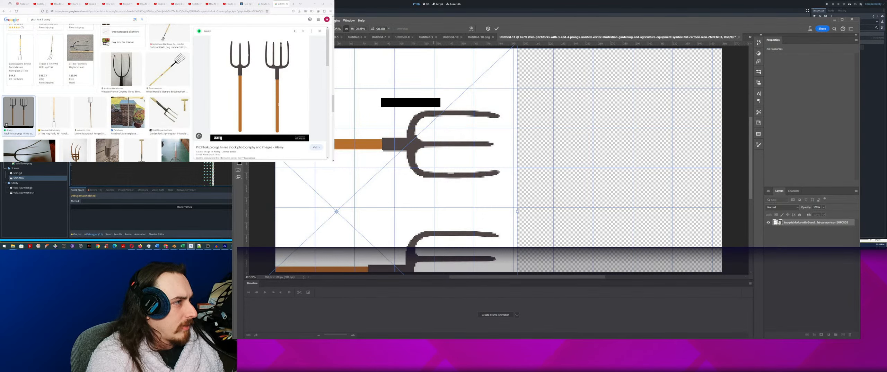
{"action": "scroll", "coordinate": [338, 29], "scroll_direction": "down", "scroll_amount": 8}
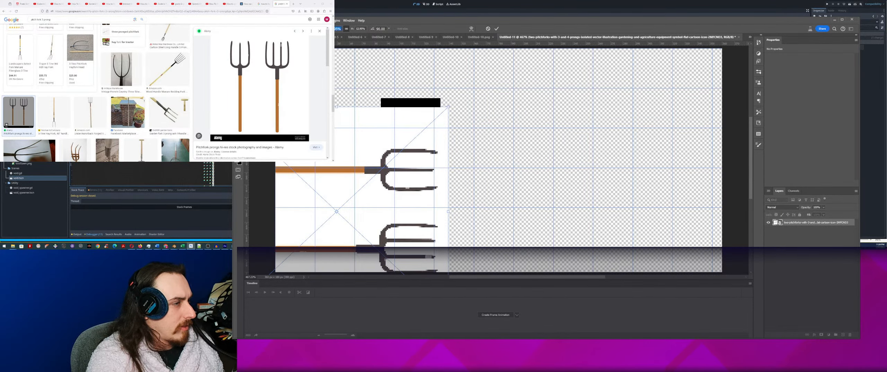
{"action": "left_click_drag", "start_coordinate": [345, 136], "coordinate": [370, 106]}
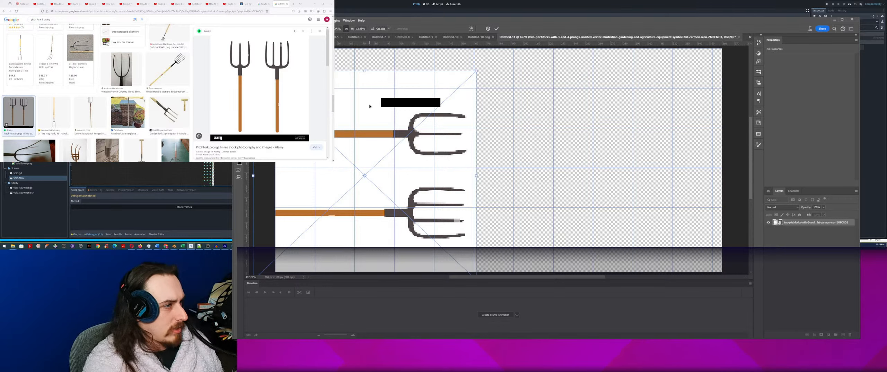
{"action": "mouse_move", "coordinate": [370, 106]}
{"action": "left_mouse_down"}
{"action": "mouse_move", "coordinate": [360, 104]}
{"action": "mouse_move", "coordinate": [367, 99]}
{"action": "left_mouse_up"}
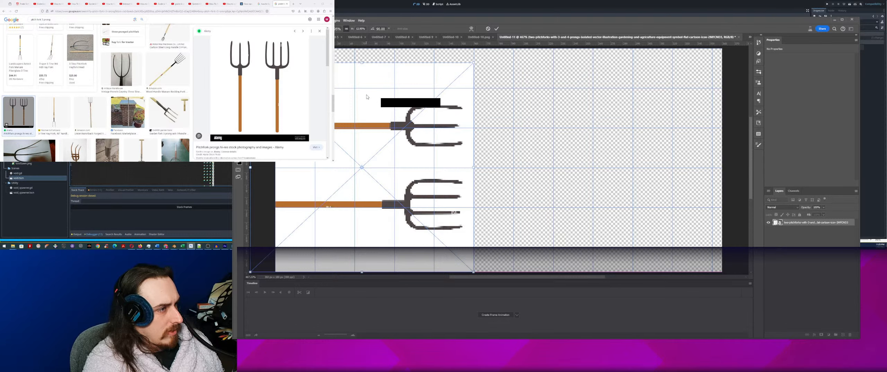
{"action": "left_click_drag", "start_coordinate": [367, 94], "coordinate": [367, 92]}
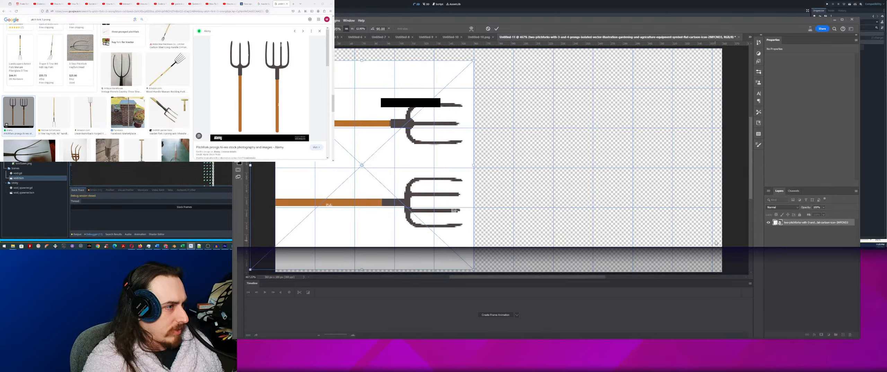
{"action": "key", "text": "Return"}
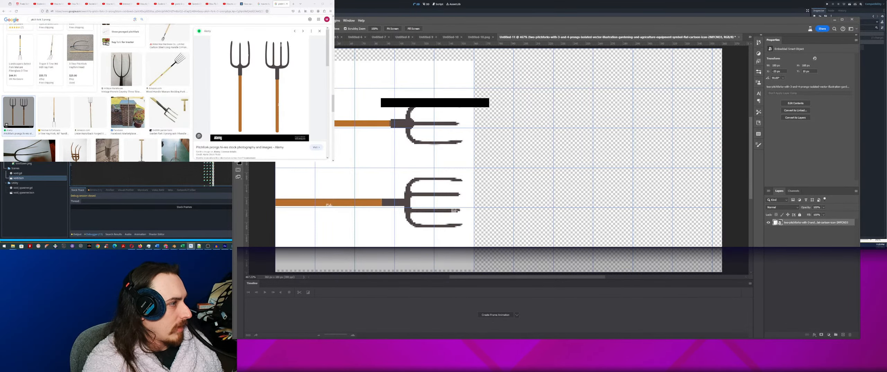
Add an empty layer above the pitchfork reference and activate the Eyedropper tool.
{"action": "scroll", "coordinate": [369, 129], "scroll_direction": "up", "scroll_amount": 4}
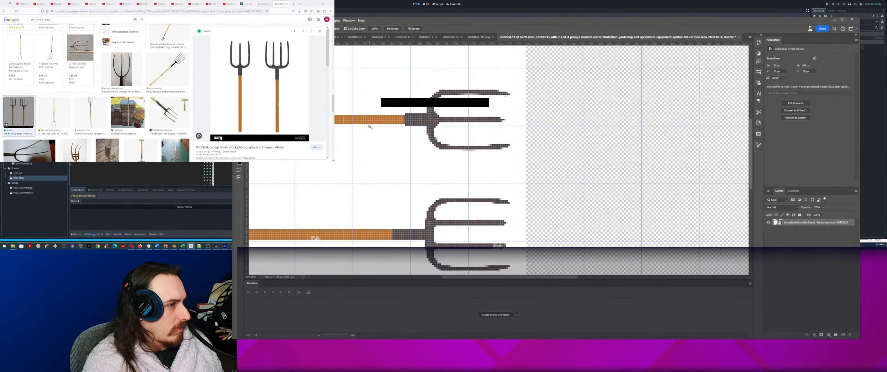
{"action": "scroll", "coordinate": [368, 128], "scroll_direction": "up", "scroll_amount": 1}
{"action": "scroll", "coordinate": [369, 128], "scroll_direction": "right", "scroll_amount": 2}
{"action": "scroll", "coordinate": [369, 129], "scroll_direction": "left", "scroll_amount": 4}
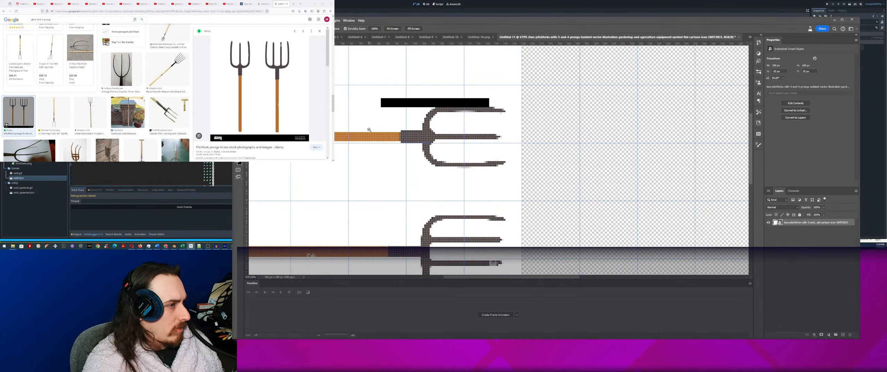
{"action": "scroll", "coordinate": [370, 130], "scroll_direction": "left", "scroll_amount": 3}
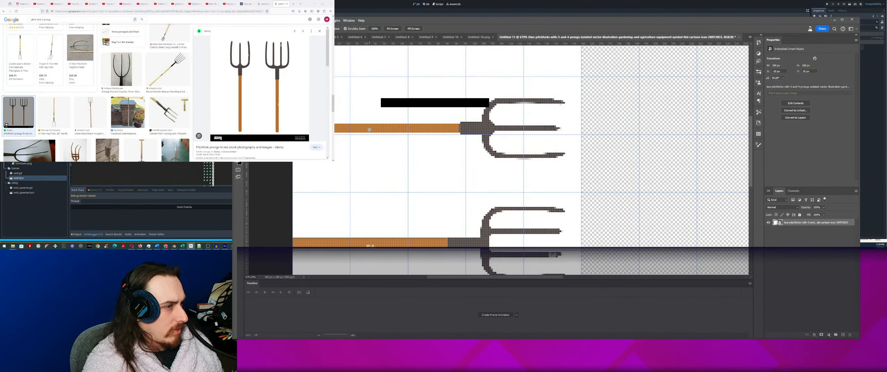
{"action": "scroll", "coordinate": [369, 130], "scroll_direction": "up", "scroll_amount": 1}
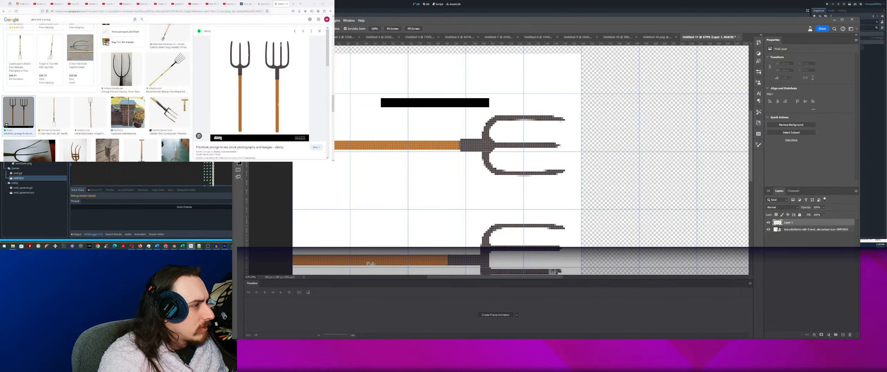
{"action": "key", "text": "i"}
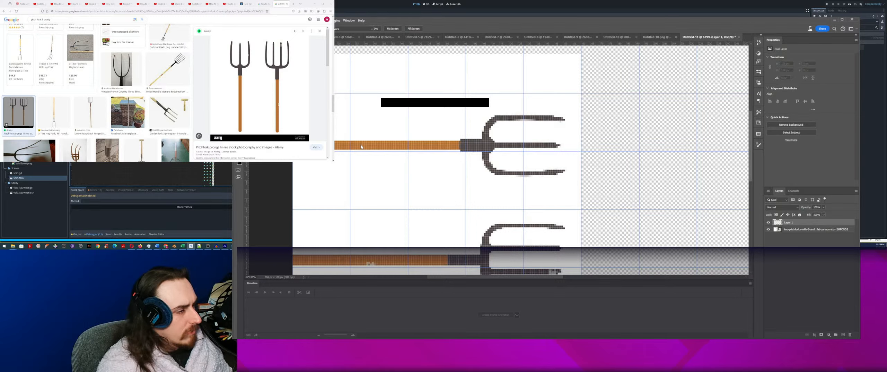
{"action": "key", "text": "i"}
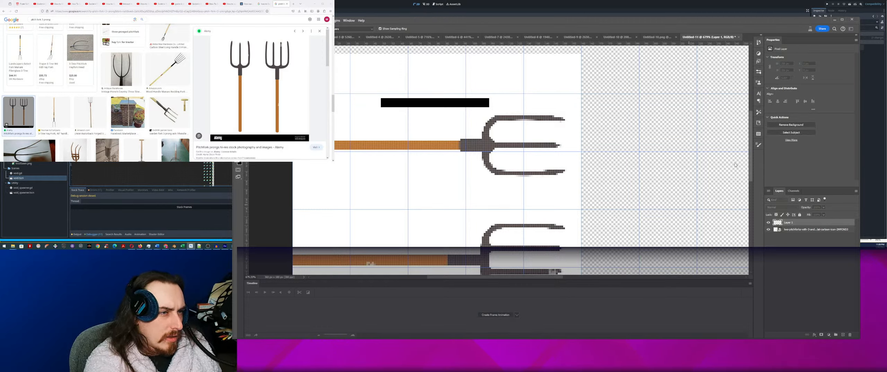
Paint the wooden handle of the upper pitchfork in dark red on Layer 1 with horizontal pencil strokes over the reference.
{"action": "key", "text": "z"}
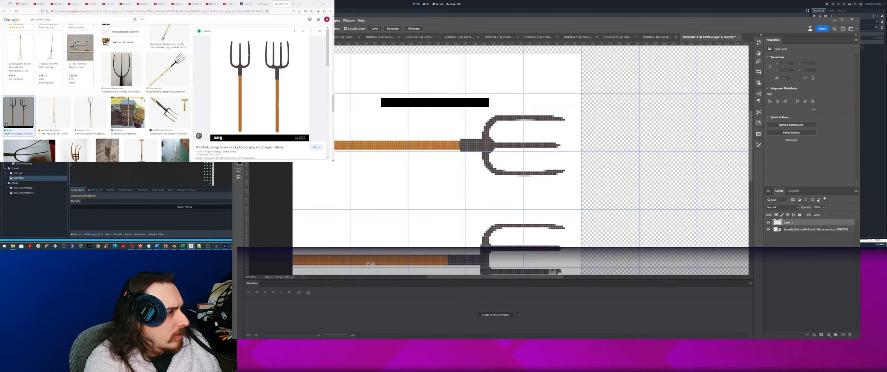
{"action": "key", "text": "b"}
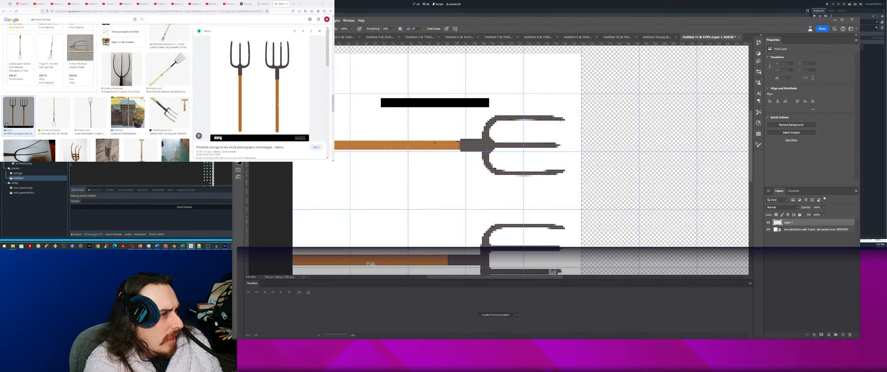
{"action": "left_click_drag", "start_coordinate": [435, 143], "coordinate": [335, 141]}
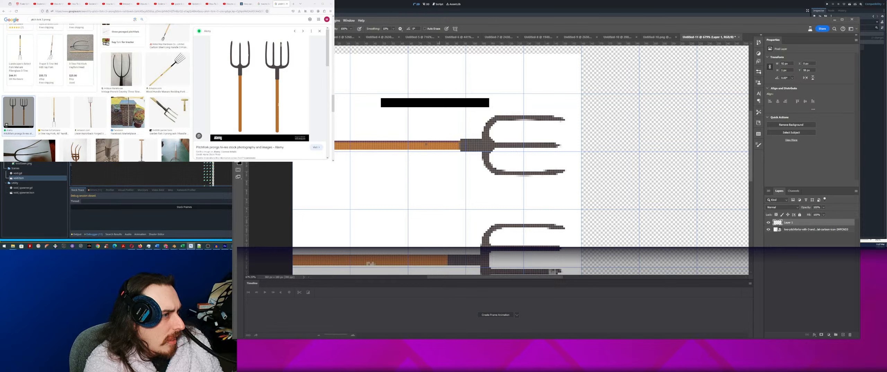
{"action": "left_click_drag", "start_coordinate": [426, 142], "coordinate": [335, 142]}
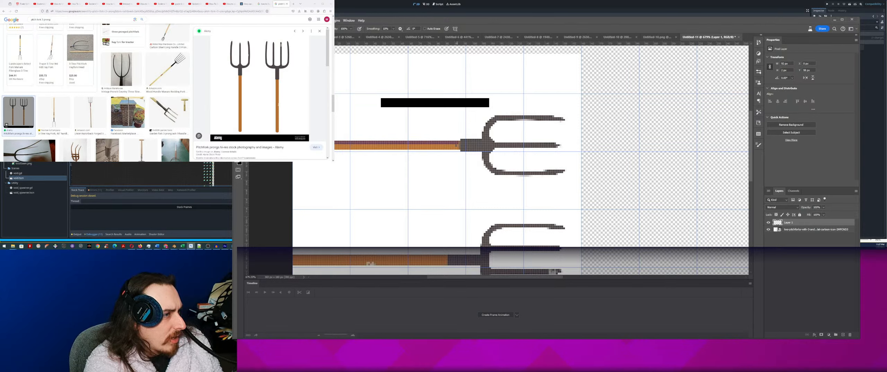
{"action": "left_click_drag", "start_coordinate": [453, 146], "coordinate": [334, 146]}
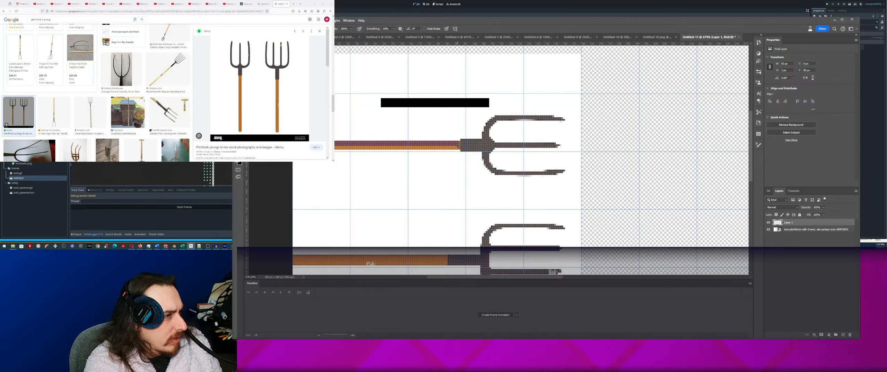
{"action": "left_click_drag", "start_coordinate": [458, 146], "coordinate": [334, 146]}
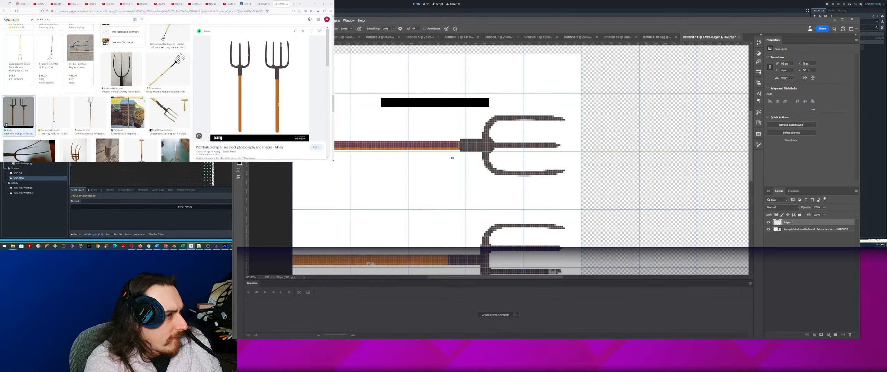
{"action": "left_click_drag", "start_coordinate": [458, 149], "coordinate": [335, 148]}
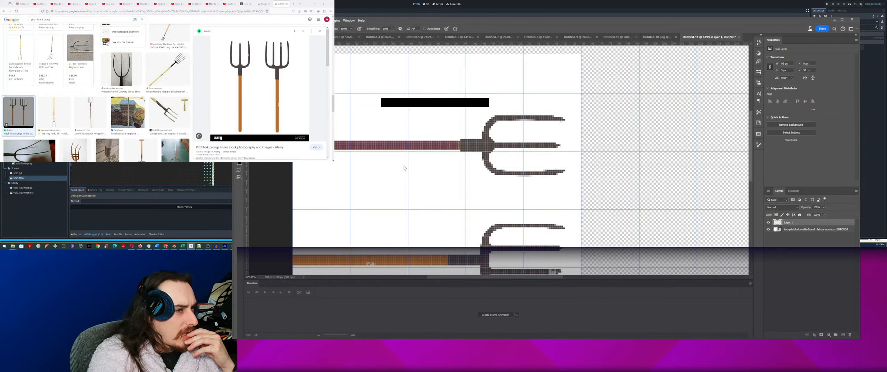
Trace the upper pitchfork's socket and three prongs on Layer 1 in dark grey-green pixels, following the reference edges.
{"action": "key", "text": "alt"}
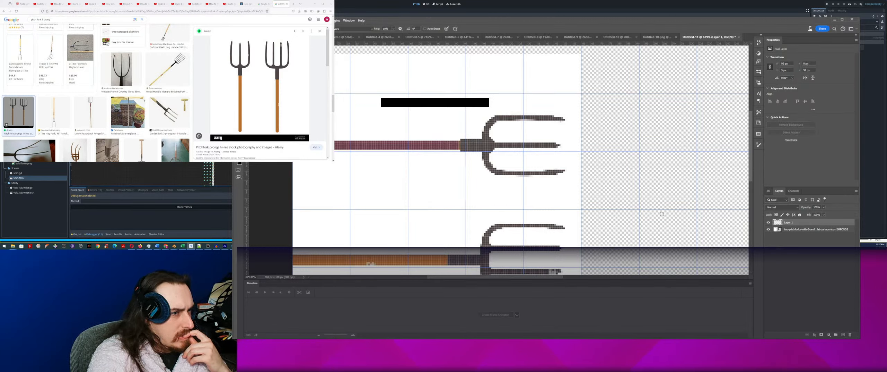
{"action": "key", "text": "alt"}
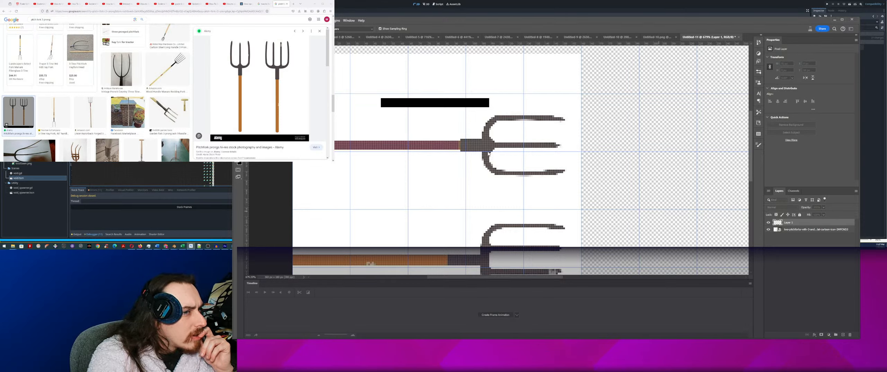
{"action": "left_click", "coordinate": [469, 147]}
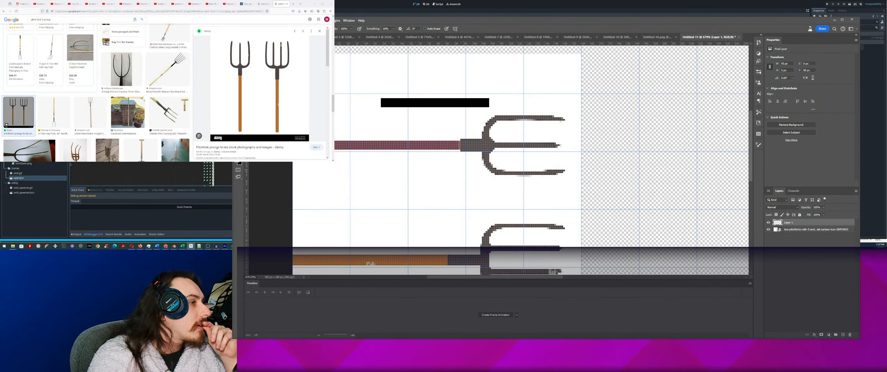
{"action": "left_click", "coordinate": [487, 142], "text": "alt"}
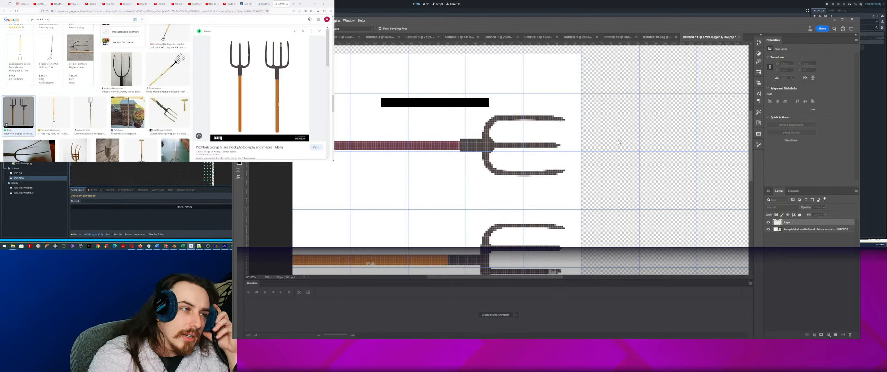
{"action": "key", "text": "b"}
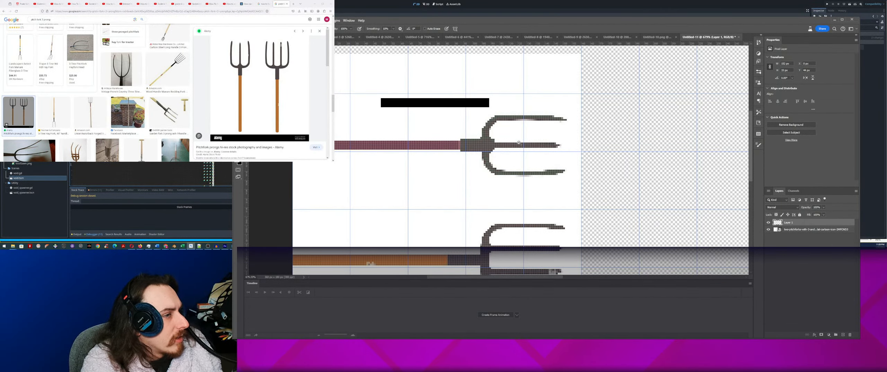
{"action": "left_click_drag", "start_coordinate": [519, 143], "coordinate": [540, 134]}
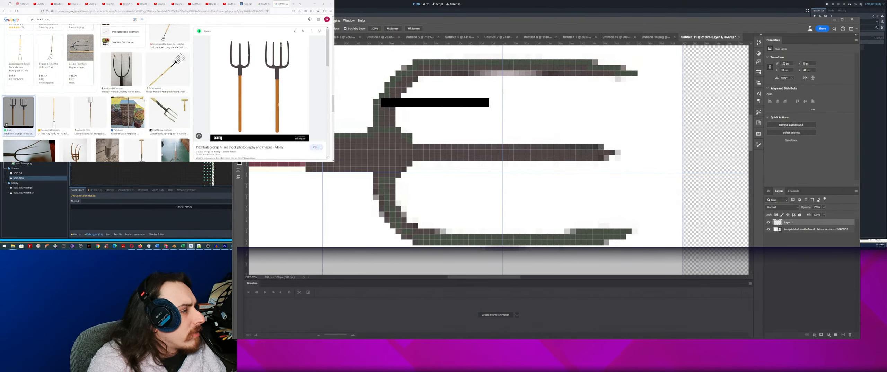
{"action": "key", "text": "b"}
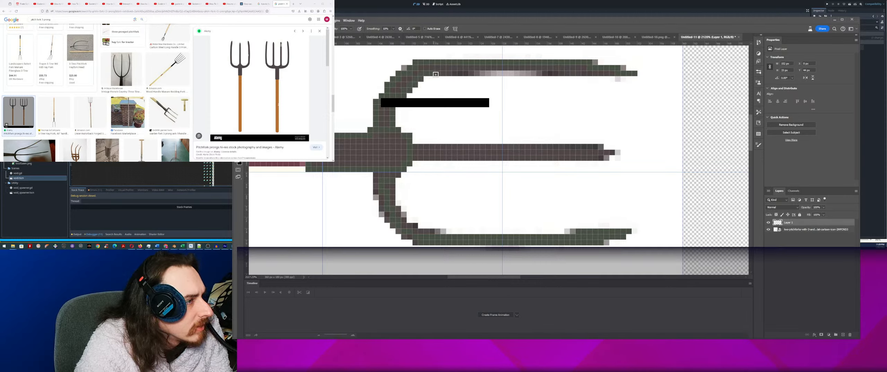
{"action": "left_click_drag", "start_coordinate": [458, 73], "coordinate": [546, 73]}
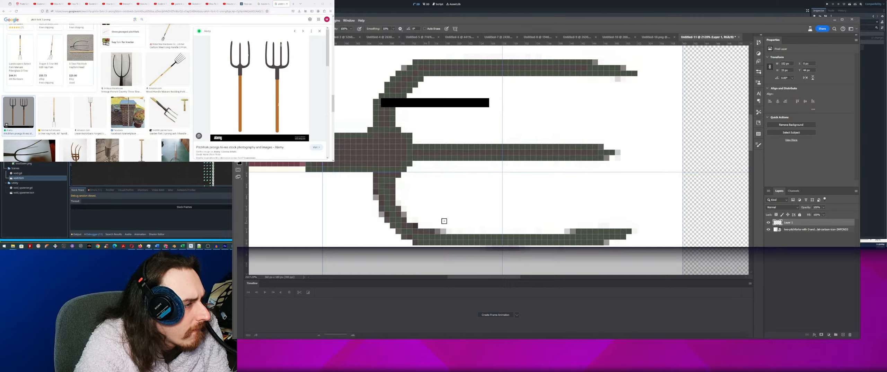
Complete and fill the fork head and socket in dark grey-green, and hide the pitchfork reference layer.
{"action": "left_click", "coordinate": [769, 229]}
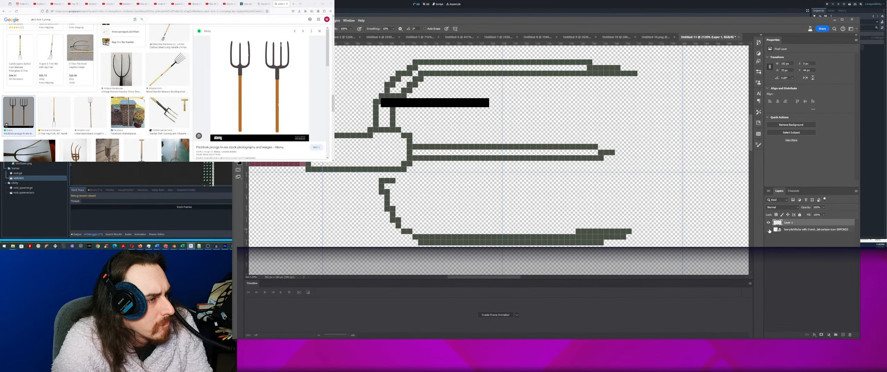
{"action": "left_click", "coordinate": [769, 230]}
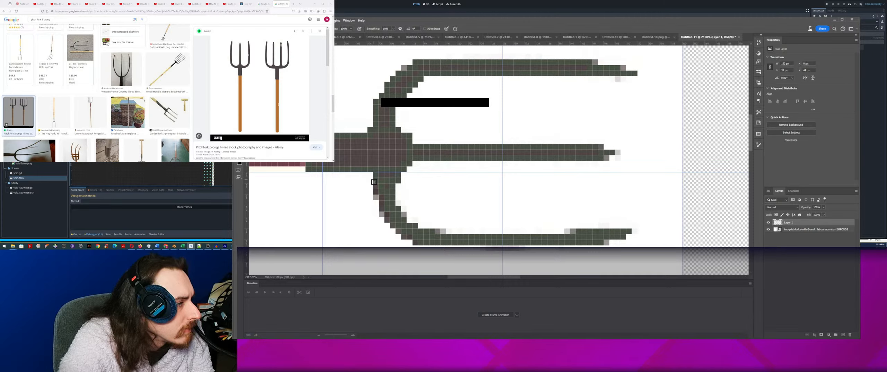
{"action": "left_click_drag", "start_coordinate": [374, 181], "coordinate": [389, 224]}
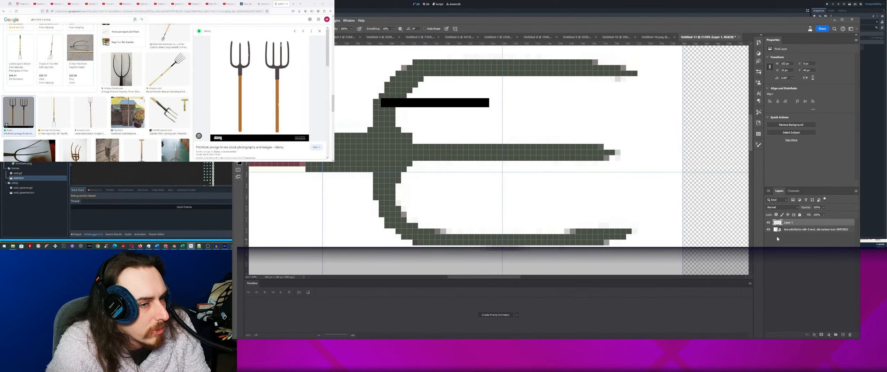
{"action": "left_click", "coordinate": [768, 229]}
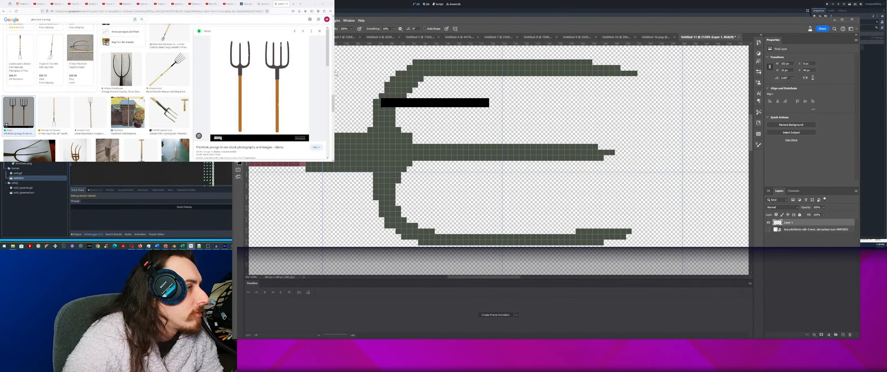
Add the text PEASENT on a new text layer below the drawn pitchfork and commit it.
{"action": "key", "text": "ctrl+0"}
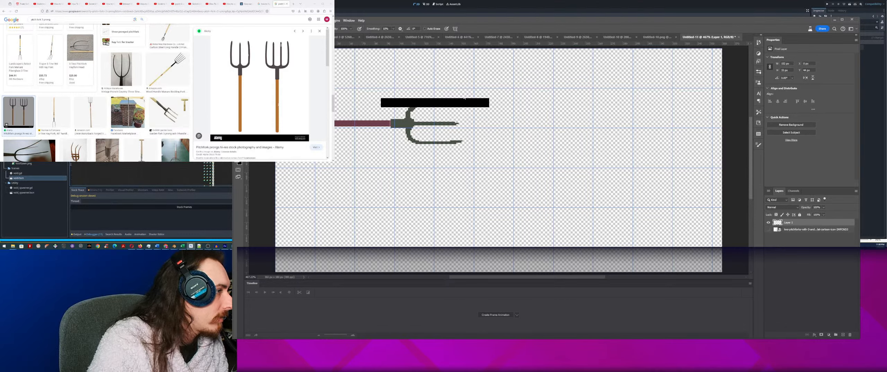
{"action": "key", "text": "t"}
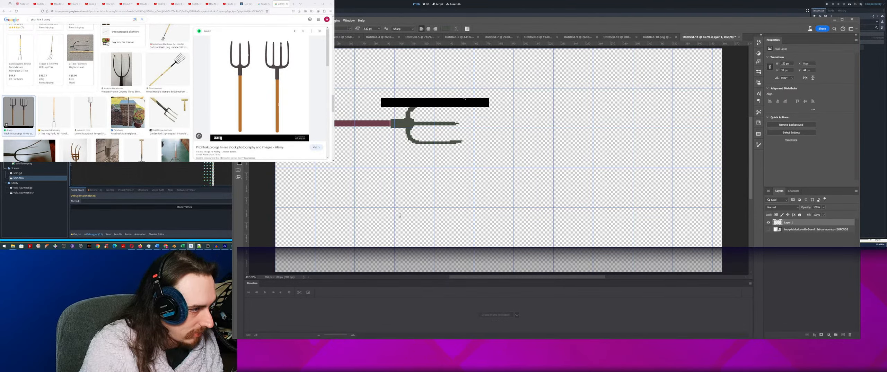
{"action": "left_click", "coordinate": [391, 203]}
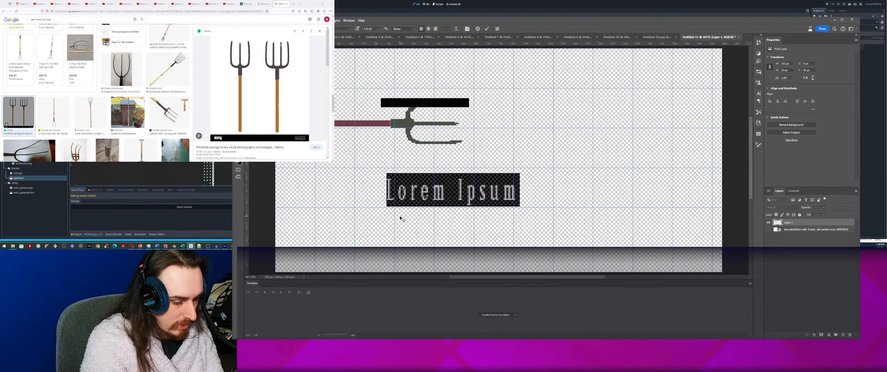
{"action": "left_click", "coordinate": [400, 216]}
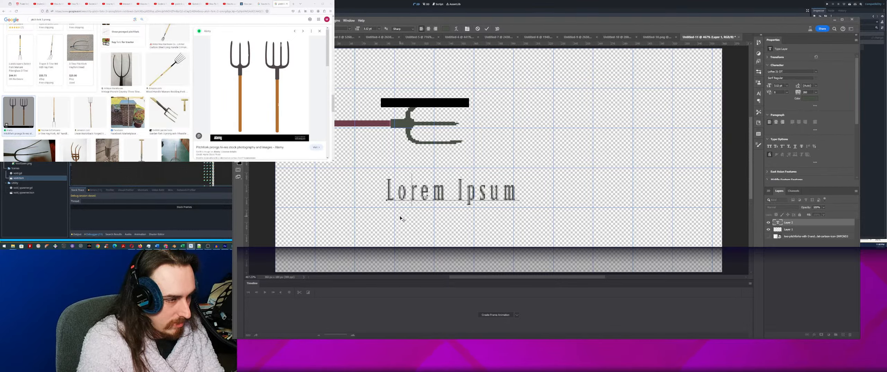
{"action": "type", "text": "PEASENT"}
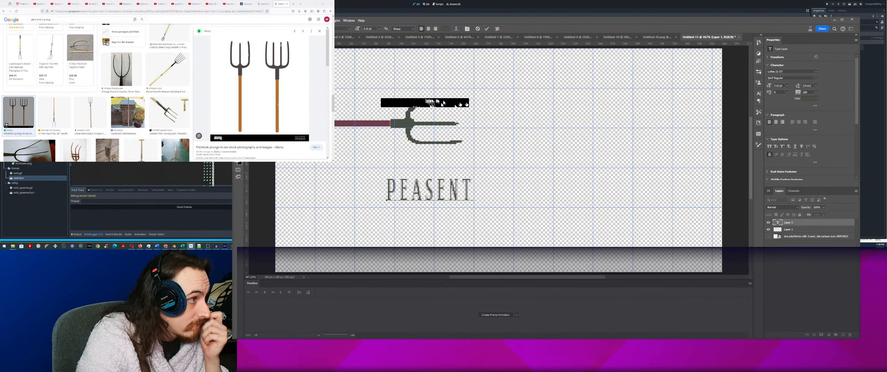
{"action": "key", "text": "ctrl+Return"}
{"action": "key", "text": "v"}
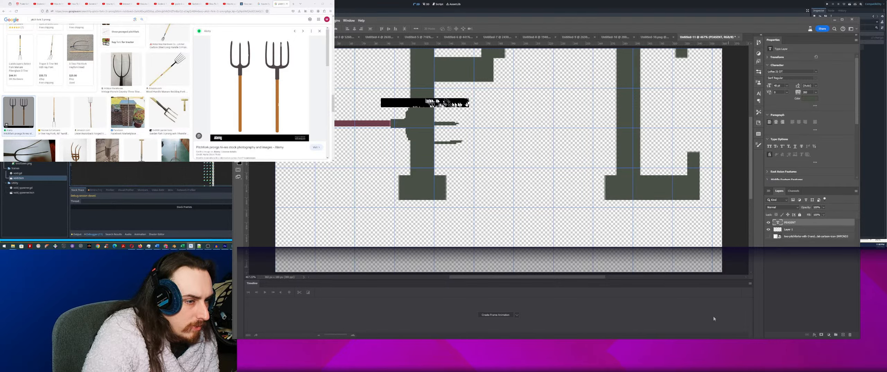
Resize the PEASENT text to fit within the canvas and place it behind the pitchfork, with its layer beneath Layer 1.
{"action": "key", "text": "ctrl+z"}
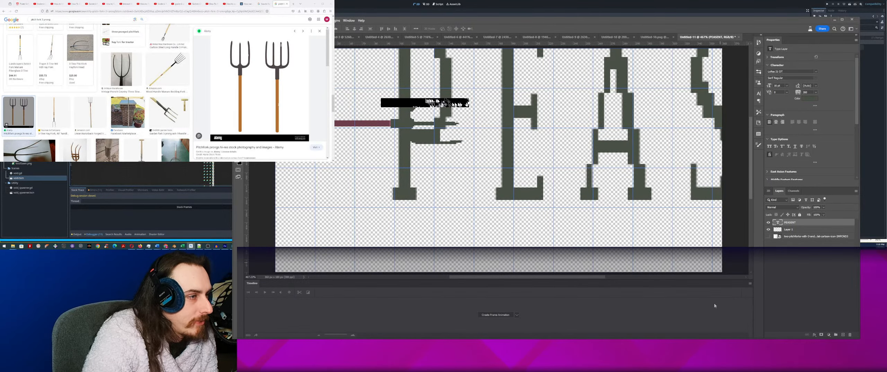
{"action": "key", "text": "ctrl+z"}
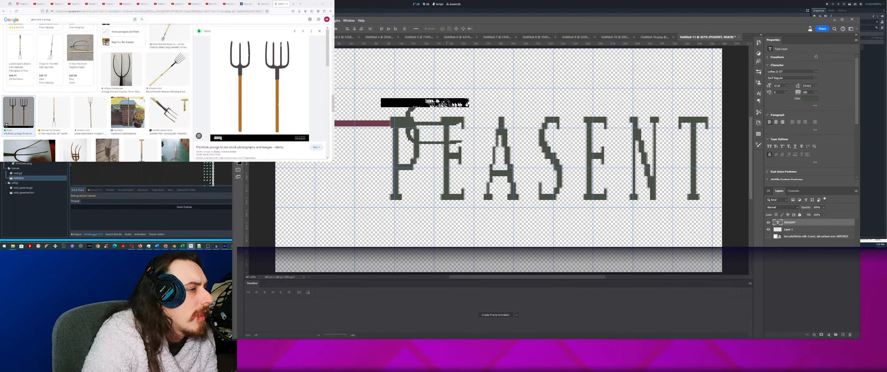
{"action": "left_click_drag", "start_coordinate": [442, 146], "coordinate": [426, 125]}
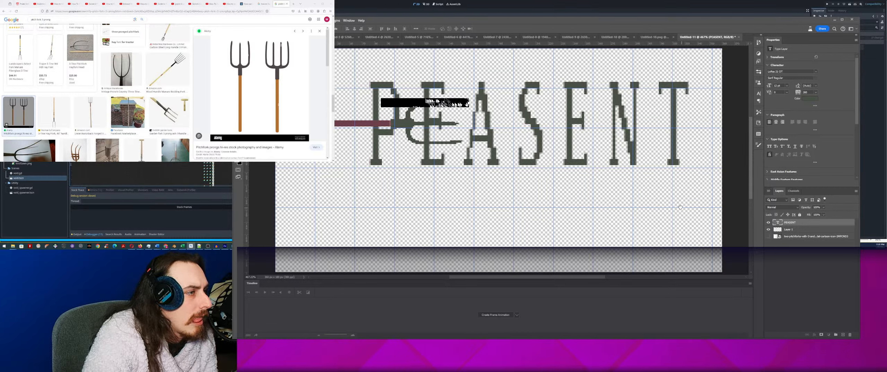
{"action": "key", "text": "ctrl+bracketleft"}
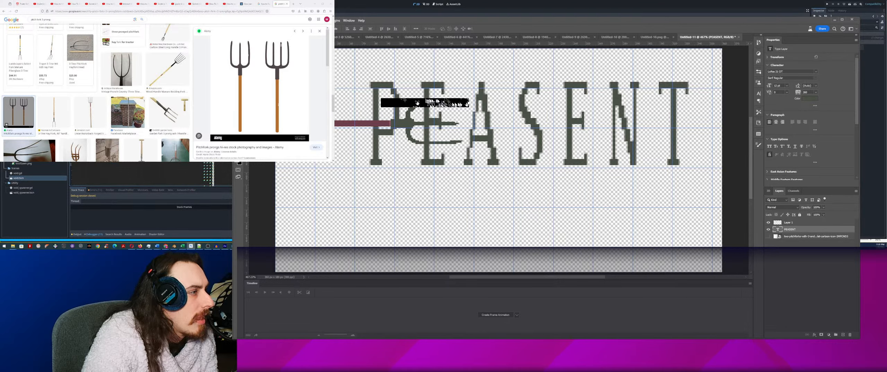
{"action": "key", "text": "t"}
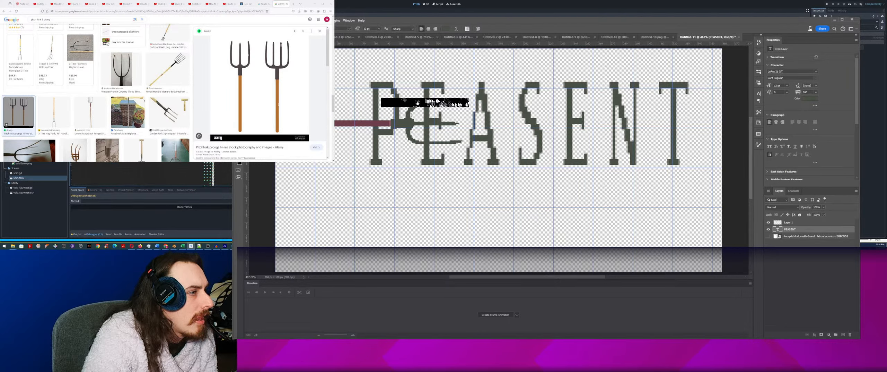
{"action": "left_click_drag", "start_coordinate": [411, 110], "coordinate": [460, 112]}
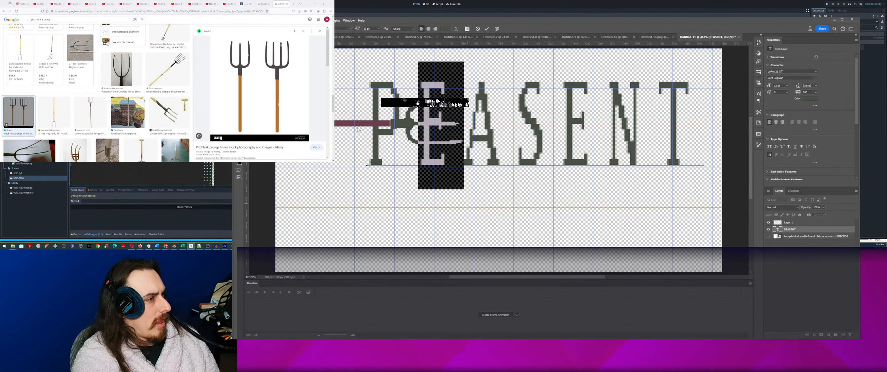
{"action": "left_click", "coordinate": [645, 134]}
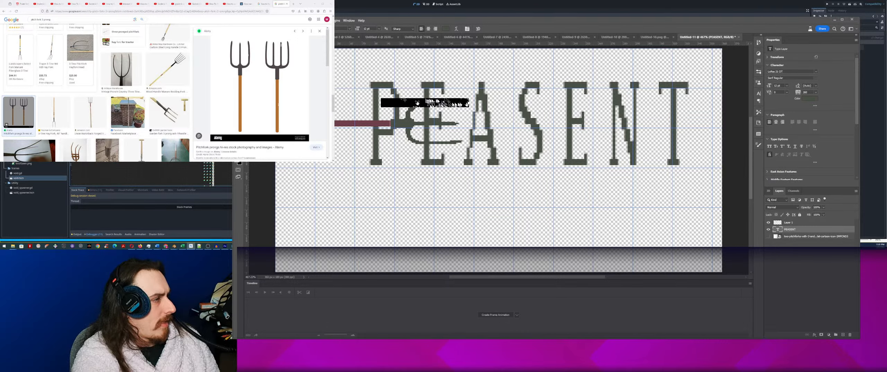
Move the pitchfork horizontally across PEASENT so its fork head overlaps the second E, and activate the Marquee tool.
{"action": "key", "text": "v"}
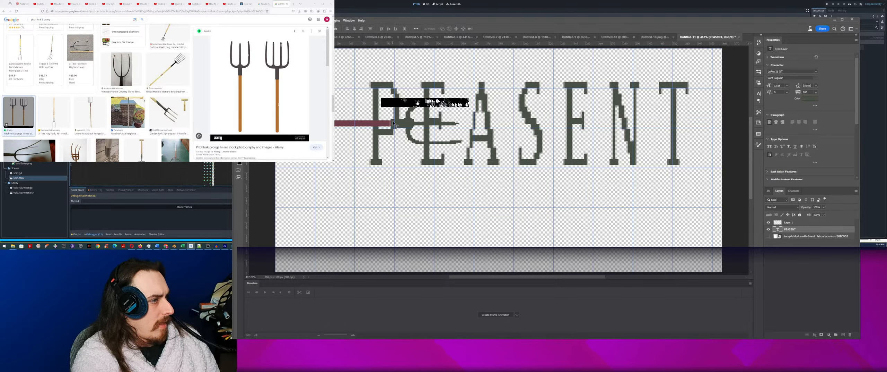
{"action": "left_click_drag", "start_coordinate": [393, 123], "coordinate": [536, 124]}
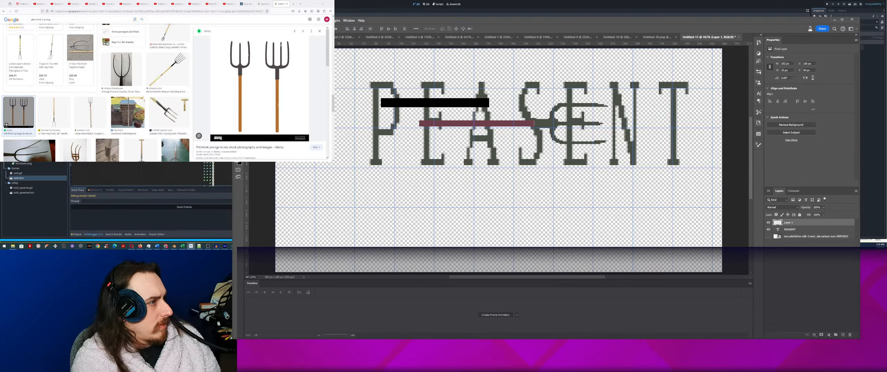
{"action": "key", "text": "m"}
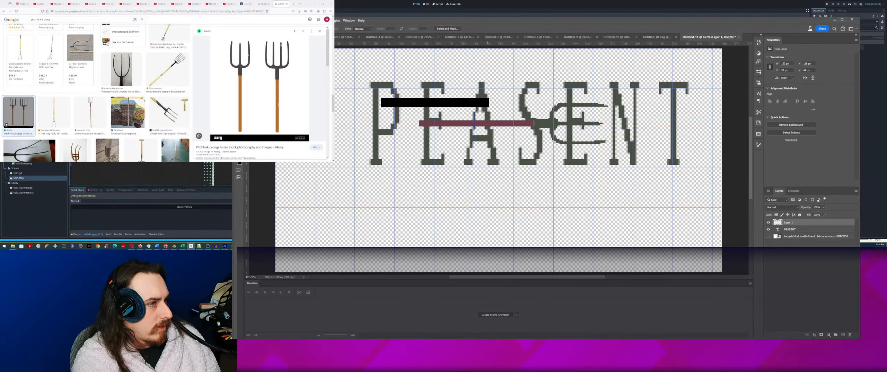
Select the pitchfork's handle and stretch it horizontally until it runs off the canvas's left edge.
{"action": "mouse_move", "coordinate": [523, 78]}
{"action": "left_mouse_down"}
{"action": "mouse_move", "coordinate": [493, 116]}
{"action": "mouse_move", "coordinate": [414, 170]}
{"action": "left_mouse_up"}
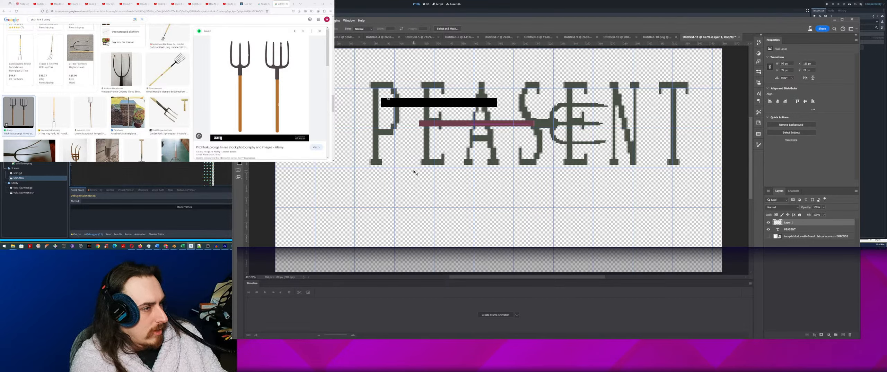
{"action": "key", "text": "ctrl+t"}
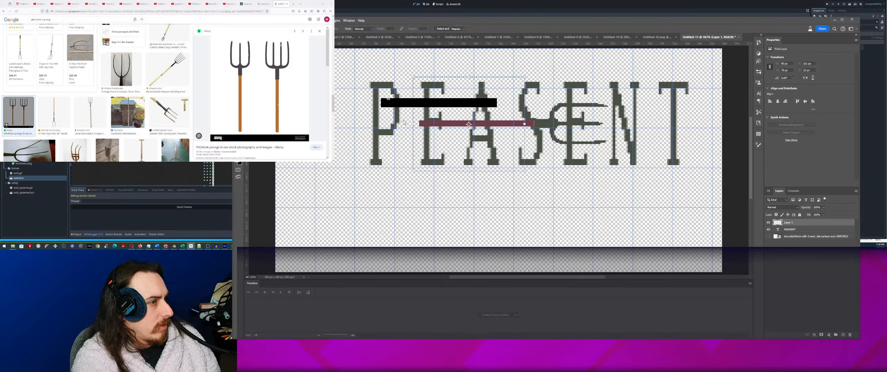
{"action": "key", "text": "v"}
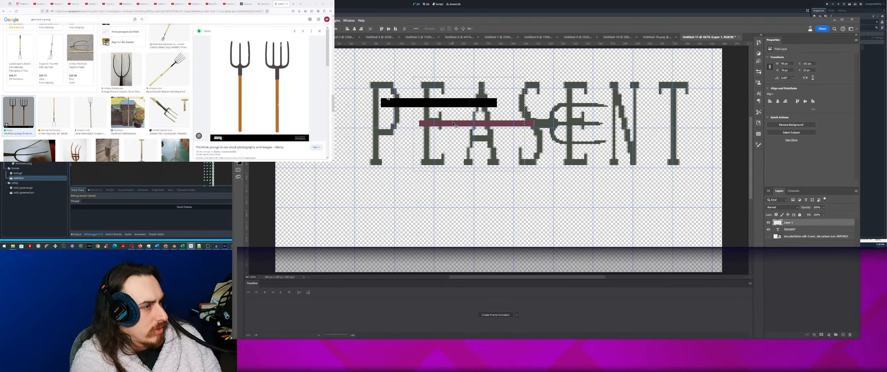
{"action": "key", "text": "ctrl+t"}
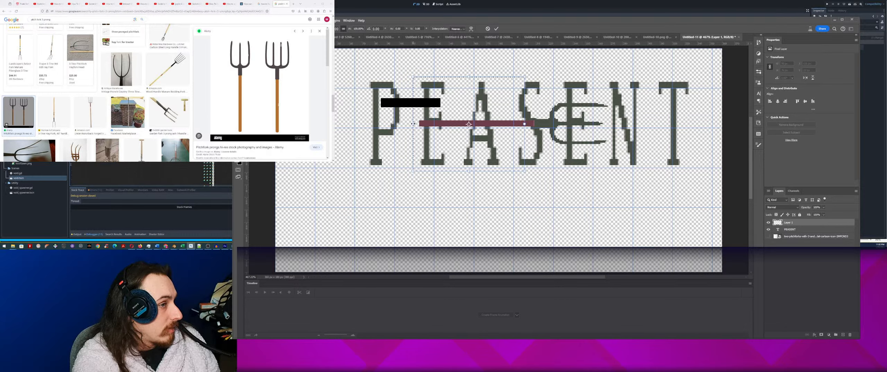
{"action": "left_click_drag", "start_coordinate": [413, 123], "coordinate": [387, 127]}
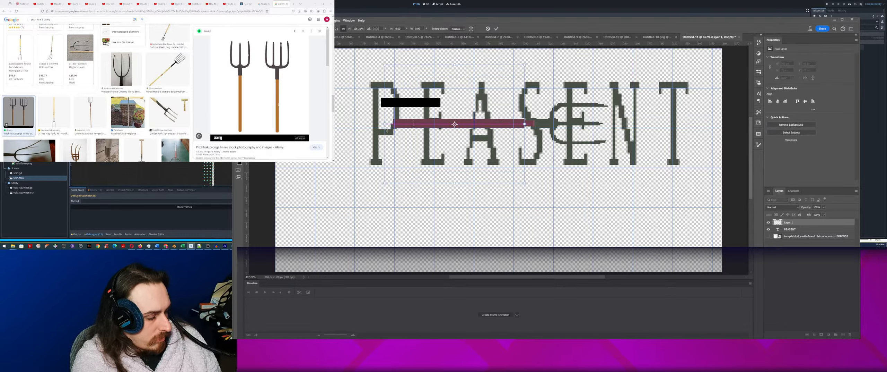
{"action": "key", "text": "ctrl+z"}
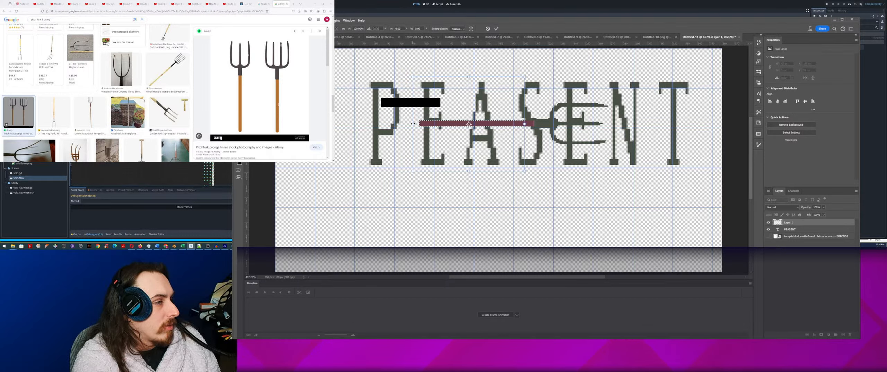
{"action": "left_click_drag", "start_coordinate": [413, 123], "coordinate": [250, 125]}
{"action": "key", "text": "Return"}
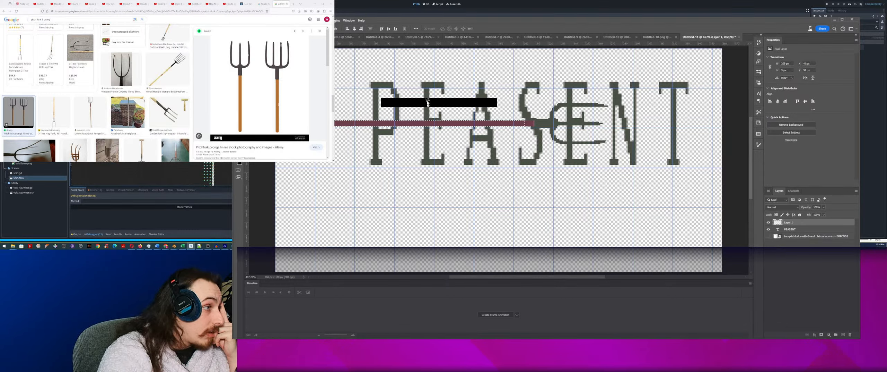
Replace the second E in the PEASENT text with a space, commit the edit, and clear the selection.
{"action": "key", "text": "t"}
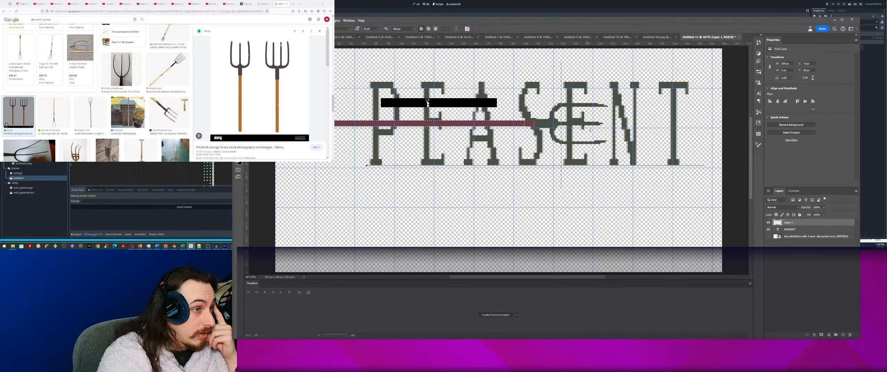
{"action": "left_click_drag", "start_coordinate": [561, 131], "coordinate": [598, 129]}
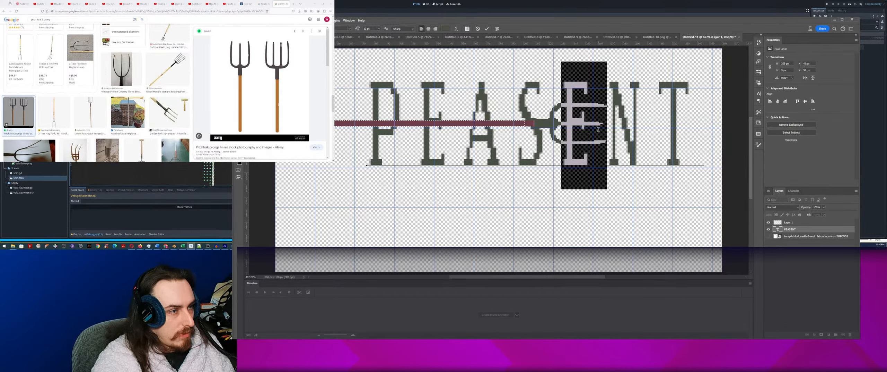
{"action": "key", "text": "Left"}
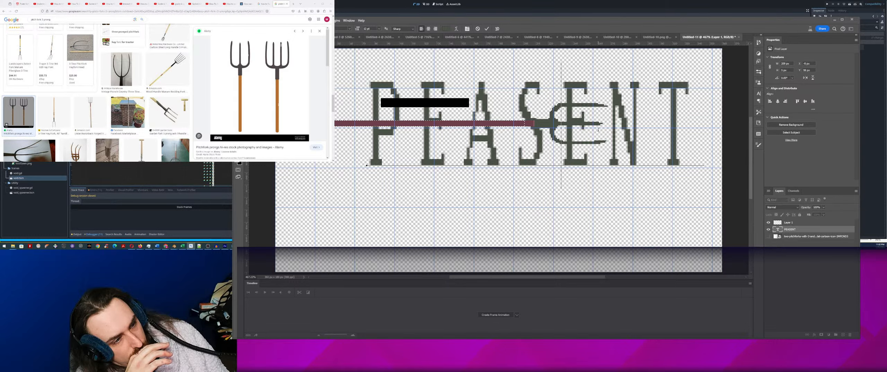
{"action": "key", "text": "Delete"}
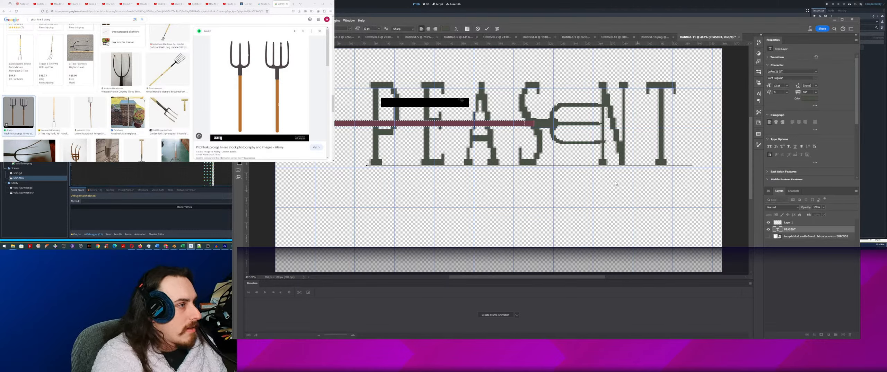
{"action": "key", "text": "ctrl+Return"}
{"action": "key", "text": "m"}
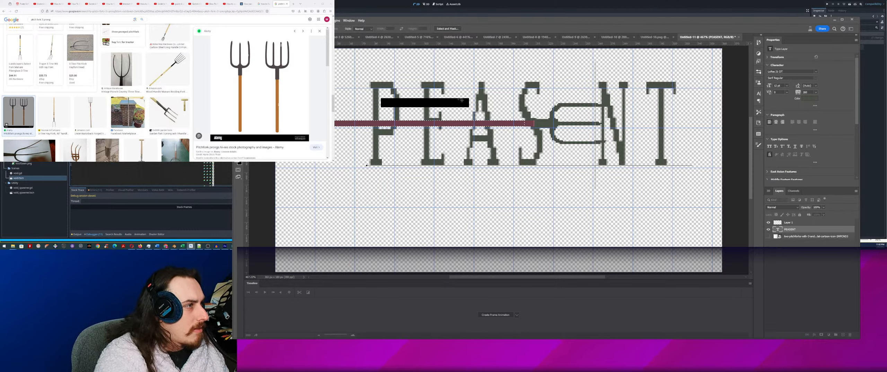
{"action": "key", "text": "ctrl+d"}
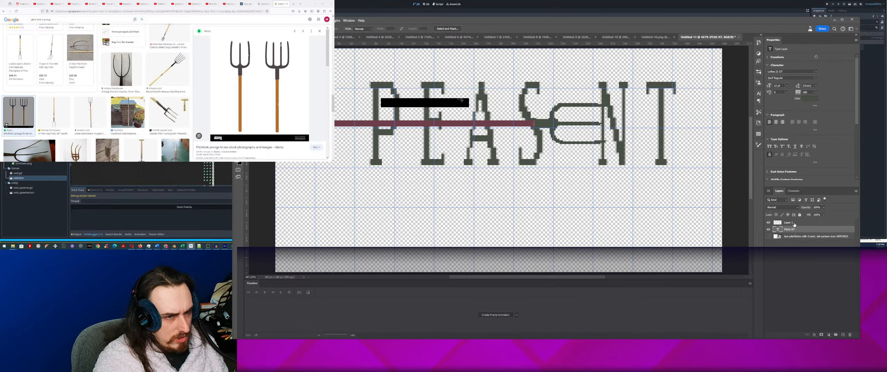
Move Layer 1 beneath the text layer and nudge the pitchfork 4 px left, into the gap between S and N.
{"action": "left_click_drag", "start_coordinate": [794, 228], "coordinate": [795, 229]}
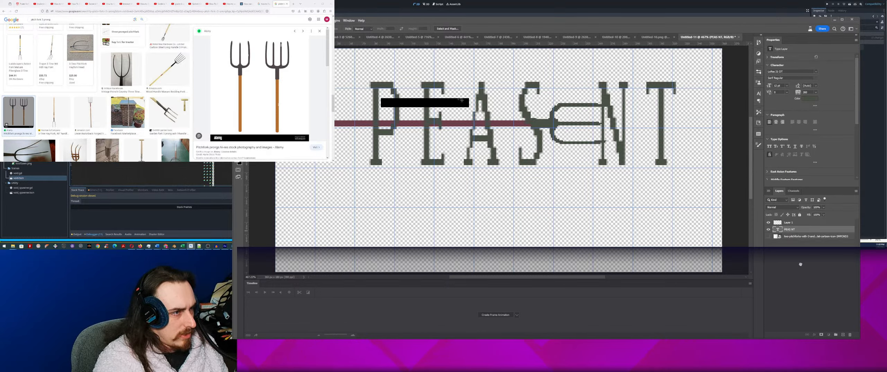
{"action": "left_click_drag", "start_coordinate": [800, 263], "coordinate": [804, 279]}
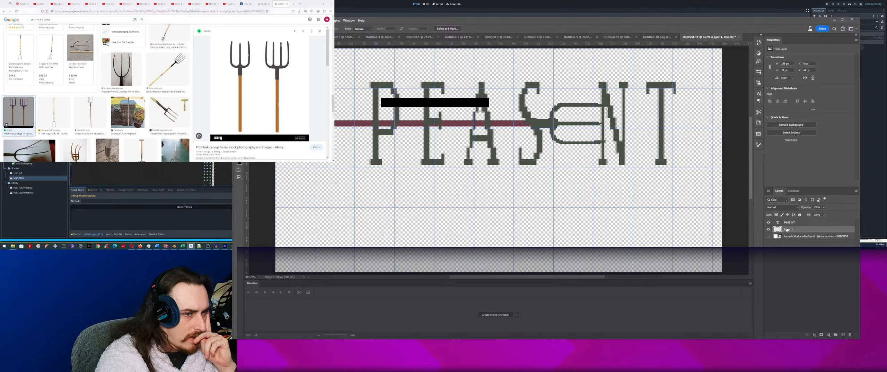
{"action": "left_click", "coordinate": [790, 264]}
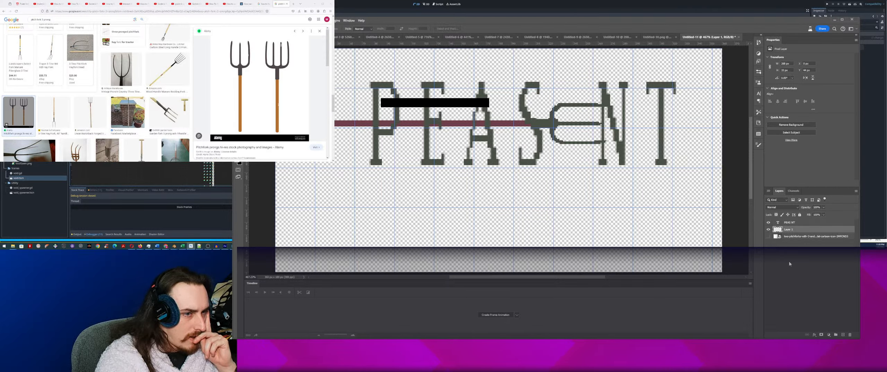
{"action": "left_click", "coordinate": [807, 231]}
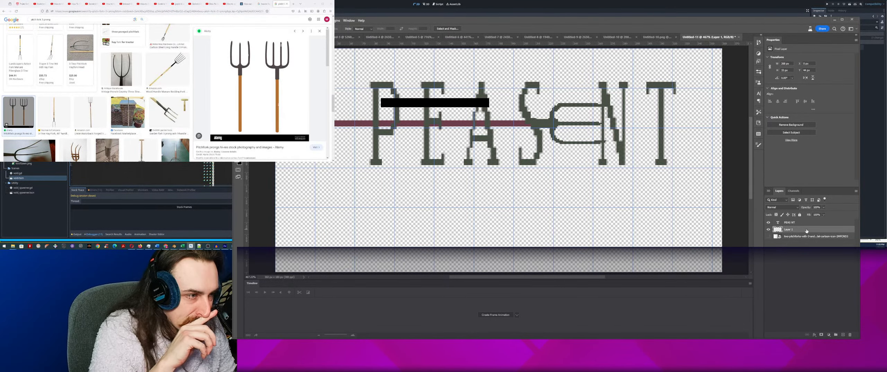
{"action": "key", "text": "v"}
{"action": "key", "text": "Left"}
{"action": "key", "text": "Left"}
{"action": "key", "text": "Left"}
{"action": "key", "text": "Left"}
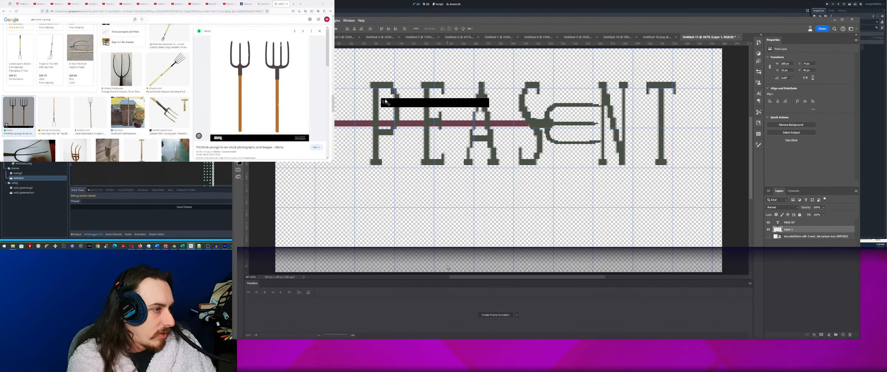
Recolour the PEAS NT text to a muted purple sampled from the existing artwork.
{"action": "left_click", "coordinate": [789, 222]}
{"action": "left_click", "coordinate": [810, 98]}
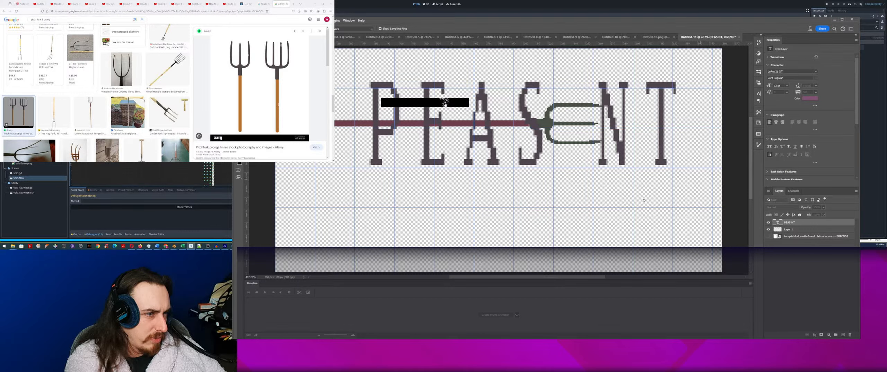
{"action": "left_click", "coordinate": [644, 200]}
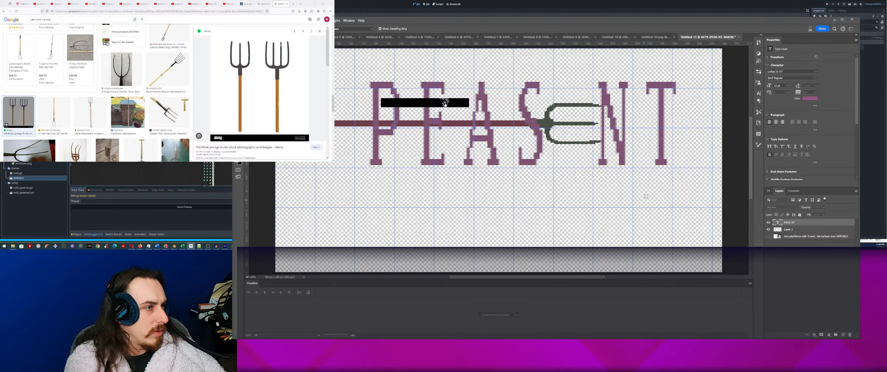
{"action": "left_click", "coordinate": [742, 165]}
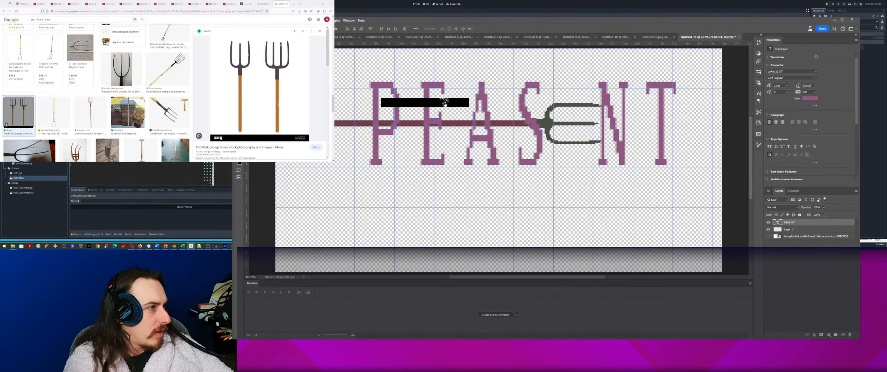
Add a solid colour fill layer in the dark grey 252526 sampled from Untitled-4 and place it behind all other layers.
{"action": "left_click", "coordinate": [372, 37]}
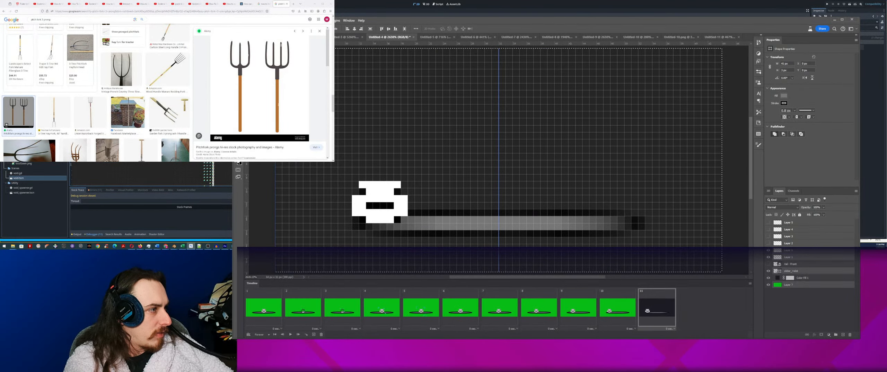
{"action": "left_click", "coordinate": [428, 95]}
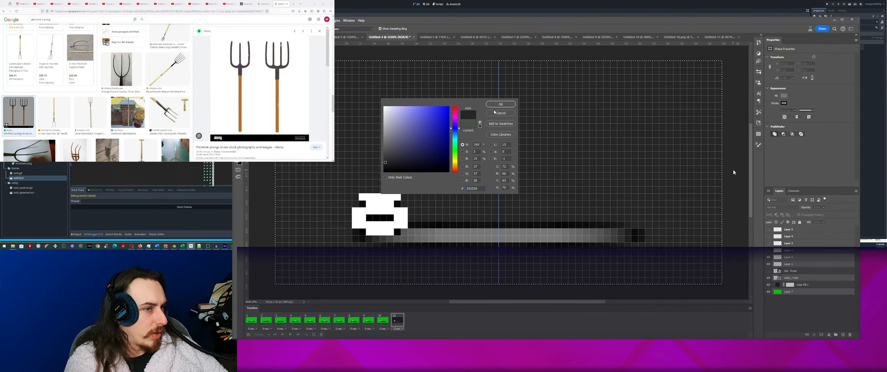
{"action": "left_click", "coordinate": [502, 108]}
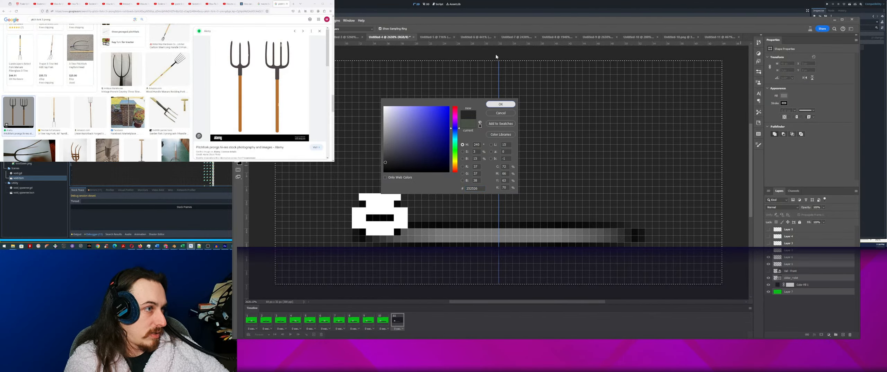
{"action": "left_click", "coordinate": [724, 38]}
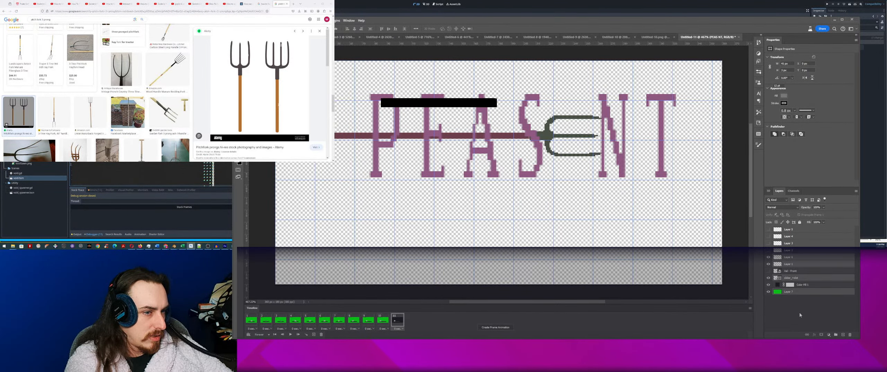
{"action": "left_click", "coordinate": [824, 329]}
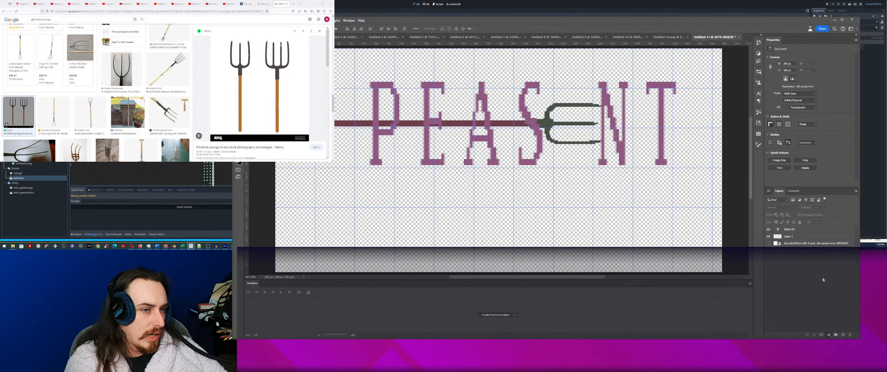
{"action": "left_click", "coordinate": [844, 245]}
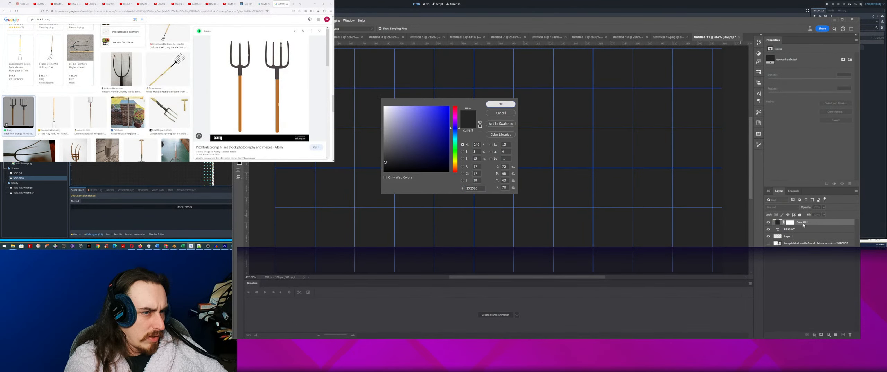
{"action": "key", "text": "Return"}
{"action": "key", "text": "ctrl+shift+bracketleft"}
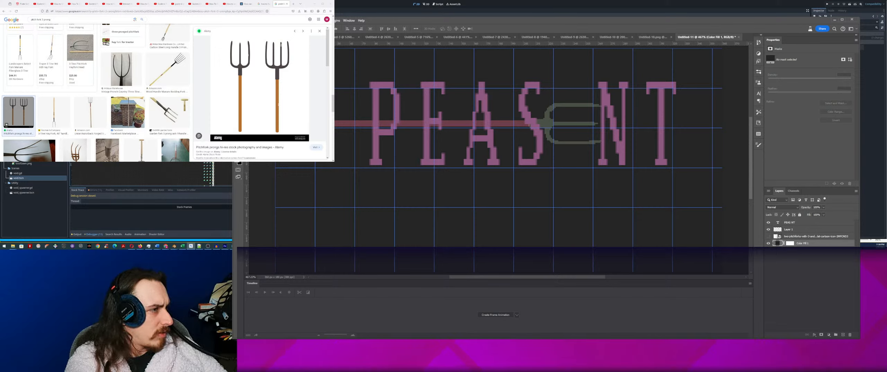
Add the text GAMNES on a new text layer below PEAS NT, using its sampled purple 8f5982, and commit it.
{"action": "double_click", "coordinate": [777, 243]}
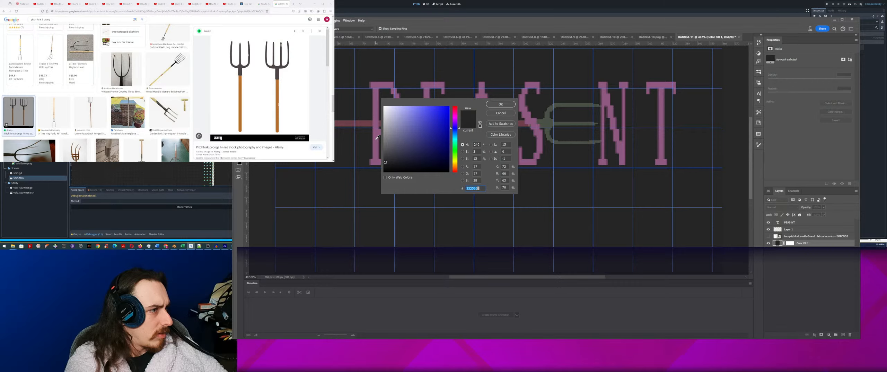
{"action": "left_click", "coordinate": [377, 137]}
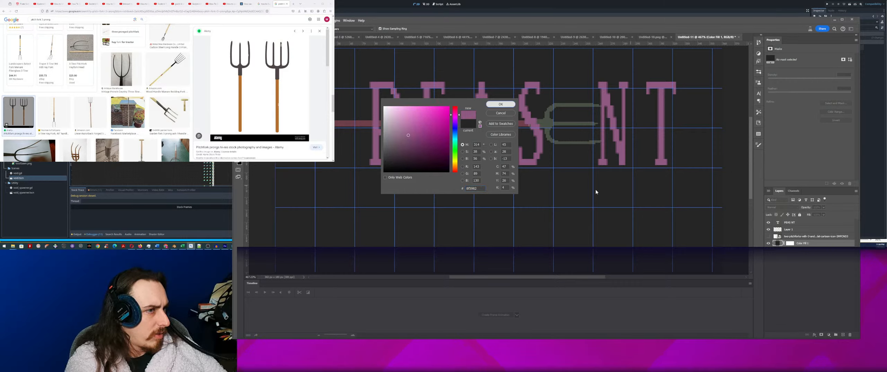
{"action": "left_click", "coordinate": [501, 103]}
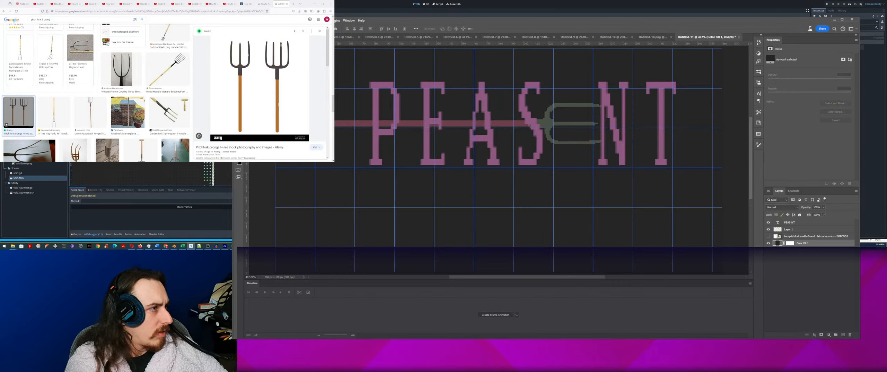
{"action": "key", "text": "t"}
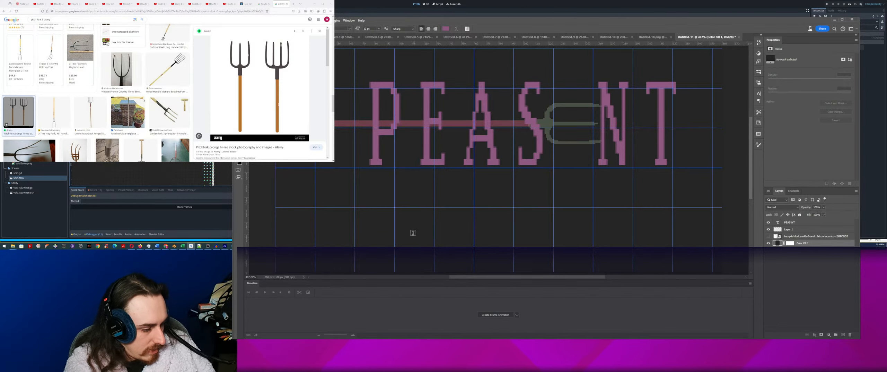
{"action": "left_click", "coordinate": [413, 232]}
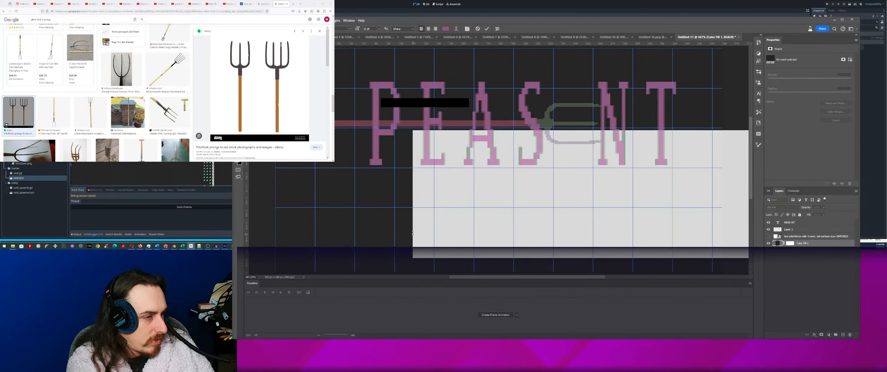
{"action": "type", "text": "GAMNES"}
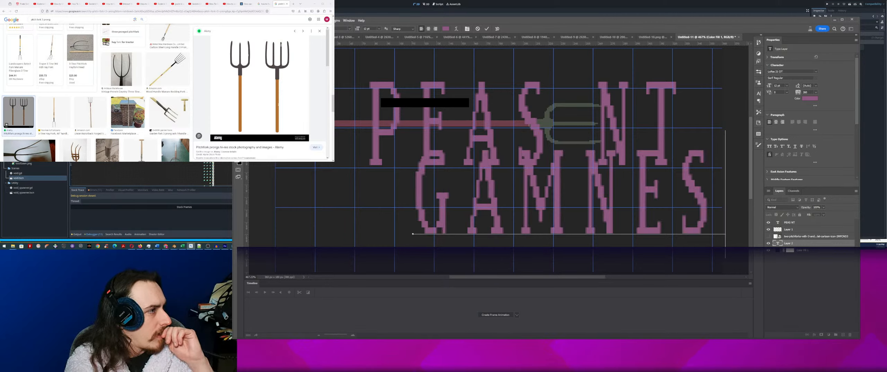
{"action": "key", "text": "ctrl+Return"}
{"action": "key", "text": "v"}
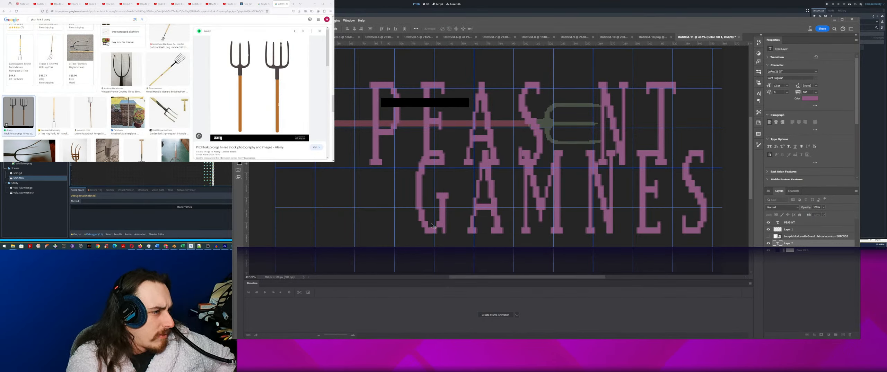
Move the GAMNES text down and to the left so it sits just below PEAS NT, leaving no layer selected.
{"action": "left_click_drag", "start_coordinate": [432, 226], "coordinate": [381, 239]}
{"action": "mouse_move", "coordinate": [514, 168]}
{"action": "left_mouse_down"}
{"action": "mouse_move", "coordinate": [476, 173]}
{"action": "mouse_move", "coordinate": [503, 175]}
{"action": "left_mouse_up"}
{"action": "left_click_drag", "start_coordinate": [367, 250], "coordinate": [369, 245]}
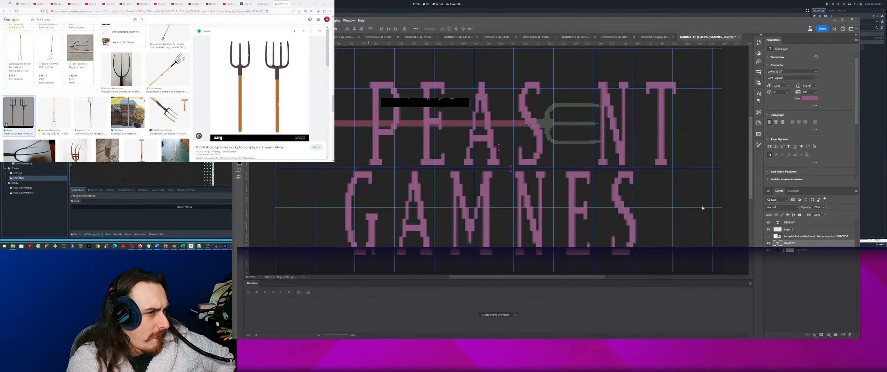
{"action": "left_click", "coordinate": [737, 203]}
{"action": "left_click", "coordinate": [547, 194]}
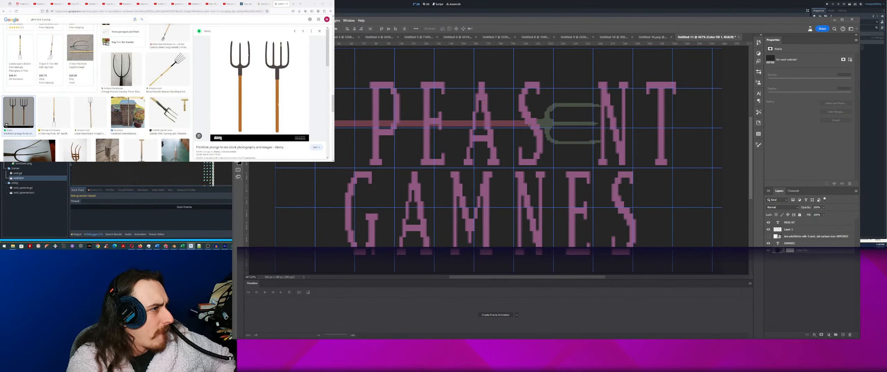
{"action": "key", "text": "z"}
{"action": "left_click_drag", "start_coordinate": [482, 193], "coordinate": [471, 201]}
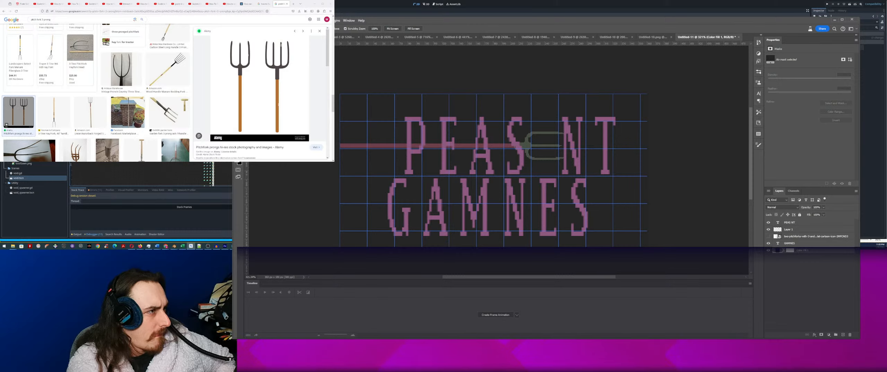
{"action": "key", "text": "v"}
{"action": "left_click", "coordinate": [808, 264]}
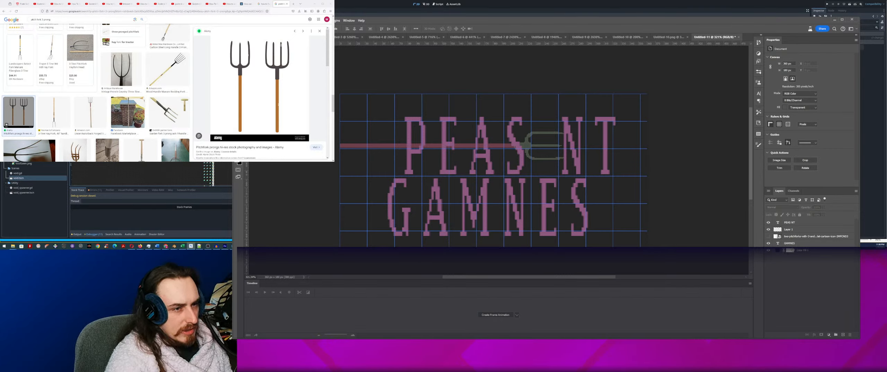
Stretch the pitchfork on Layer 1 vertically to about 150% of its height, keeping its width.
{"action": "left_click", "coordinate": [778, 230]}
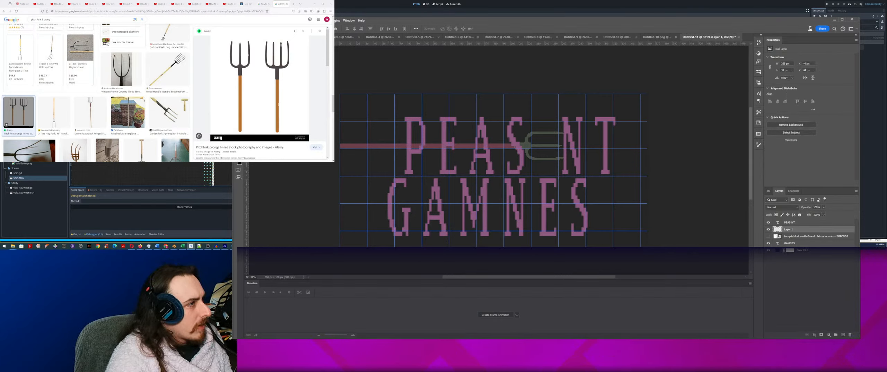
{"action": "key", "text": "ctrl+t"}
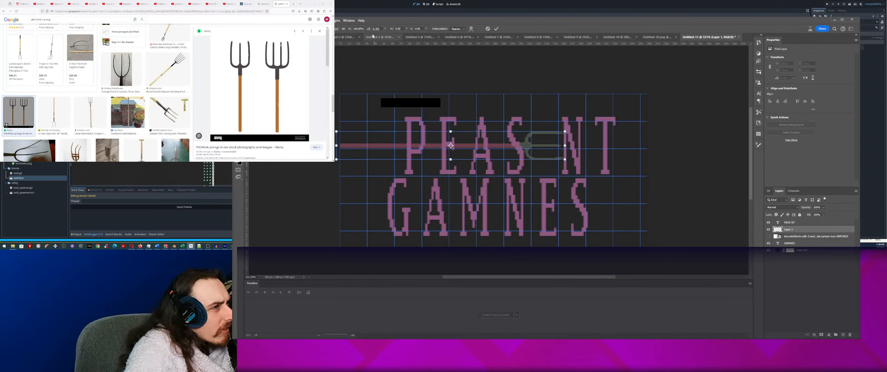
{"action": "left_click_drag", "start_coordinate": [349, 29], "coordinate": [384, 24]}
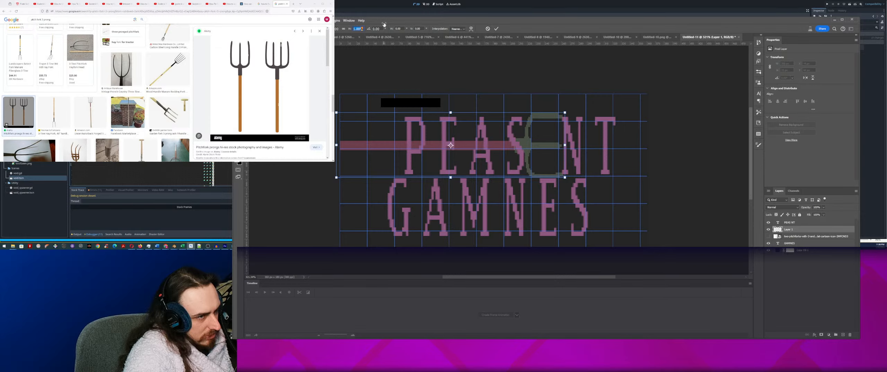
{"action": "left_click_drag", "start_coordinate": [384, 25], "coordinate": [363, 26]}
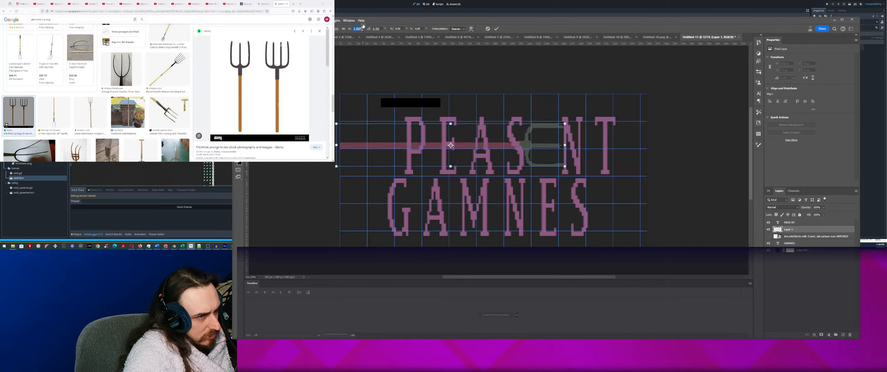
{"action": "key", "text": "Return"}
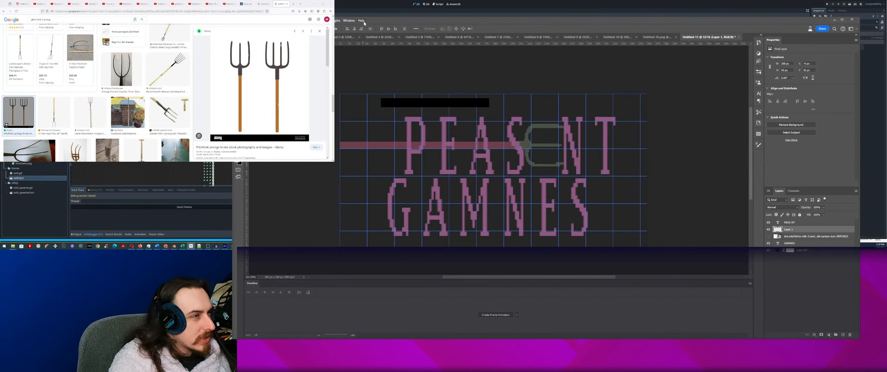
Select the pitchfork's upper prong and try to stretch it upward and warp it.
{"action": "key", "text": "m"}
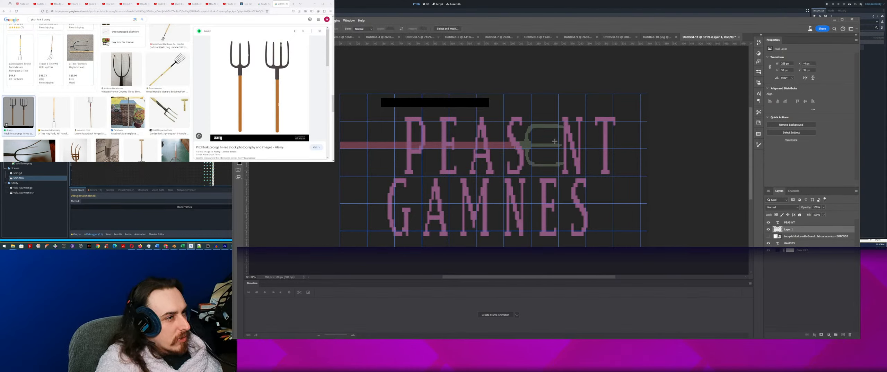
{"action": "left_click_drag", "start_coordinate": [571, 115], "coordinate": [521, 138]}
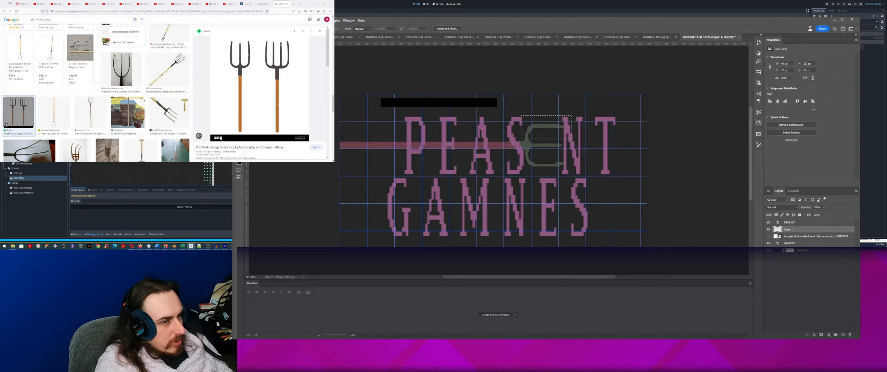
{"action": "key", "text": "ctrl+t"}
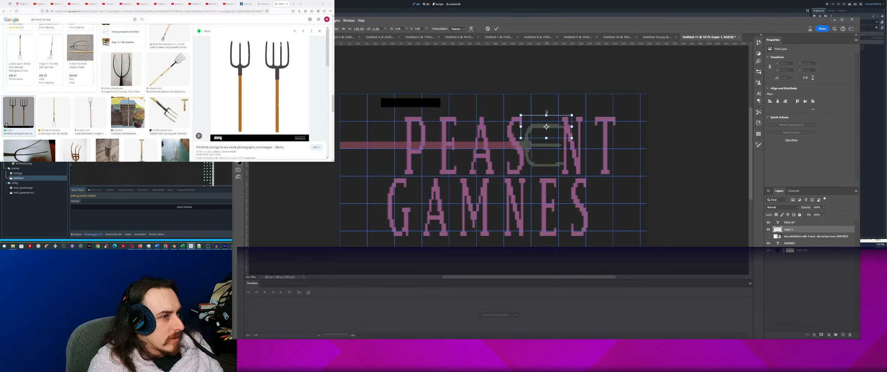
{"action": "left_click_drag", "start_coordinate": [547, 113], "coordinate": [547, 105]}
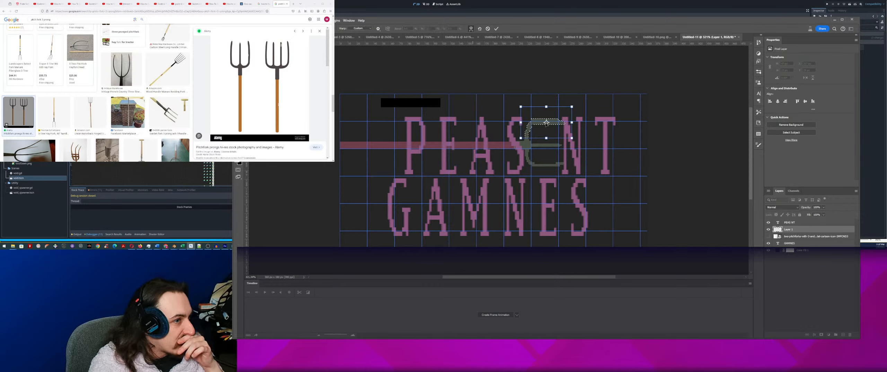
{"action": "mouse_move", "coordinate": [547, 123]}
{"action": "left_mouse_down"}
{"action": "mouse_move", "coordinate": [558, 132]}
{"action": "mouse_move", "coordinate": [539, 129]}
{"action": "left_mouse_up"}
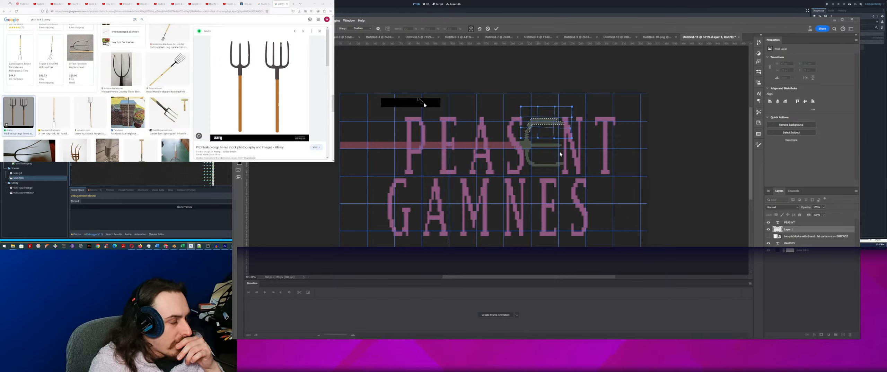
{"action": "left_click", "coordinate": [488, 29]}
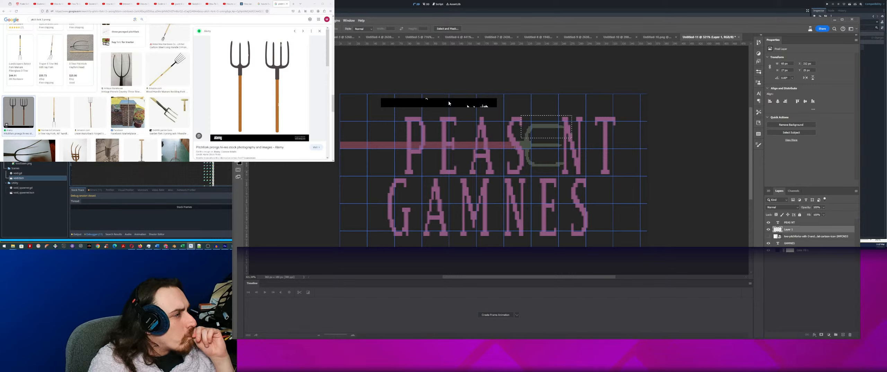
Stretch the selected upper prong of the pitchfork upward to about 141% of its height.
{"action": "key", "text": "v"}
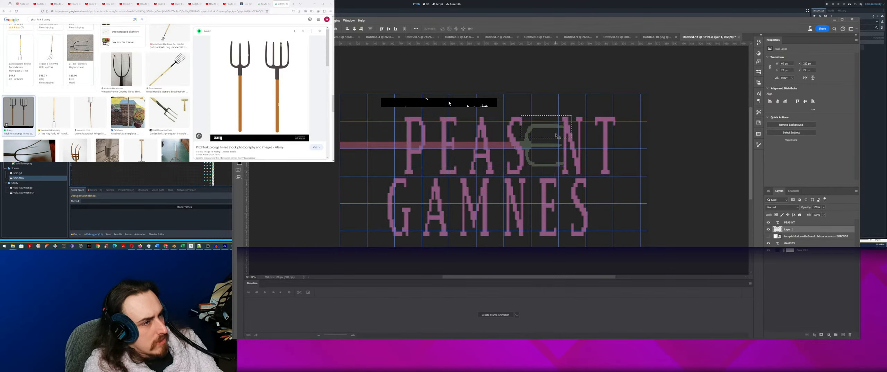
{"action": "key", "text": "ctrl+t"}
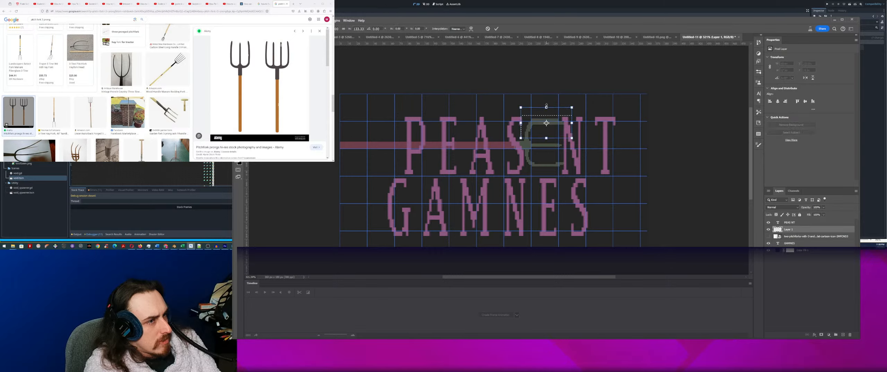
{"action": "left_click_drag", "start_coordinate": [547, 105], "coordinate": [545, 104]}
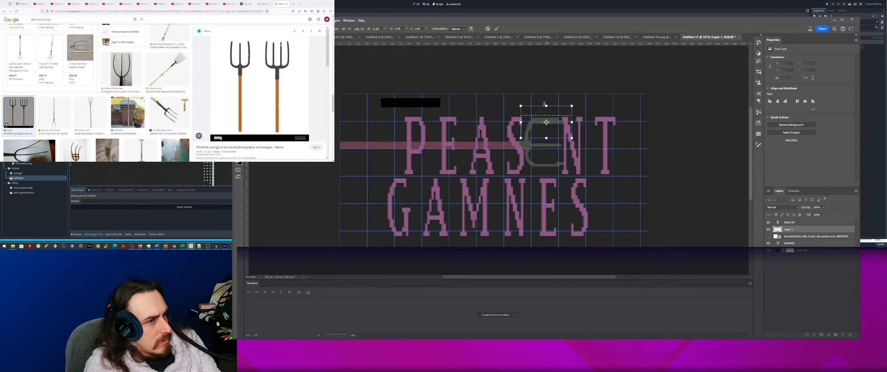
{"action": "key", "text": "Return"}
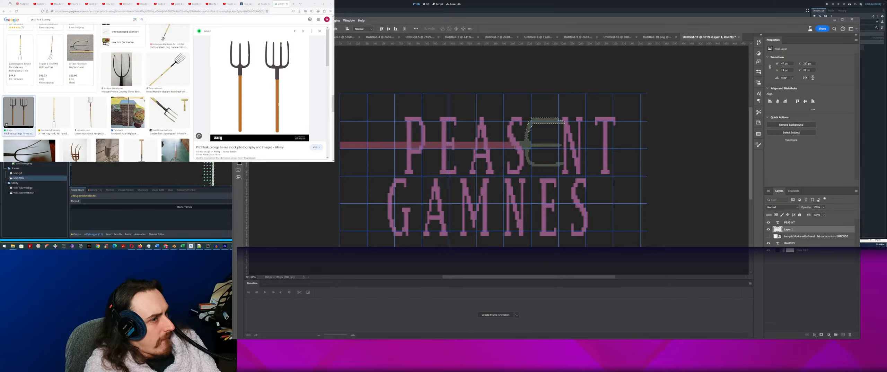
Select the pitchfork's lower prong, stretch it downward to about 160% of its height, and deselect it.
{"action": "left_click_drag", "start_coordinate": [568, 175], "coordinate": [521, 157]}
{"action": "key", "text": "ctrl+t"}
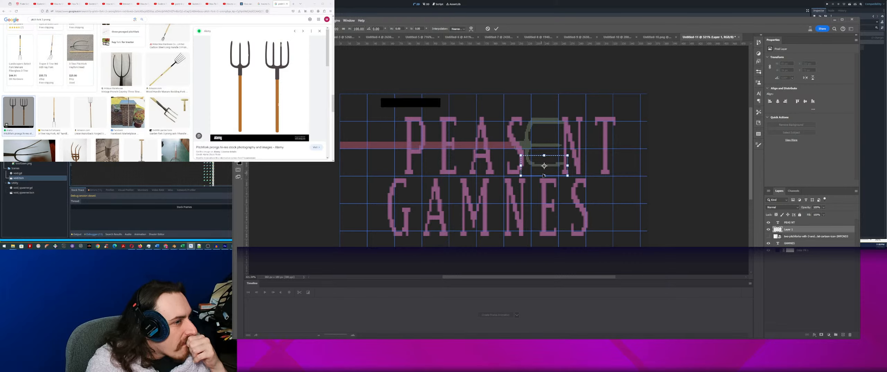
{"action": "left_click_drag", "start_coordinate": [544, 175], "coordinate": [544, 188]}
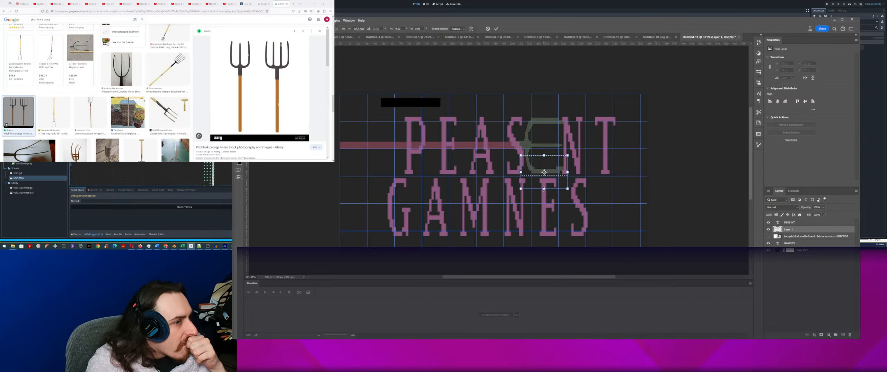
{"action": "key", "text": "Return"}
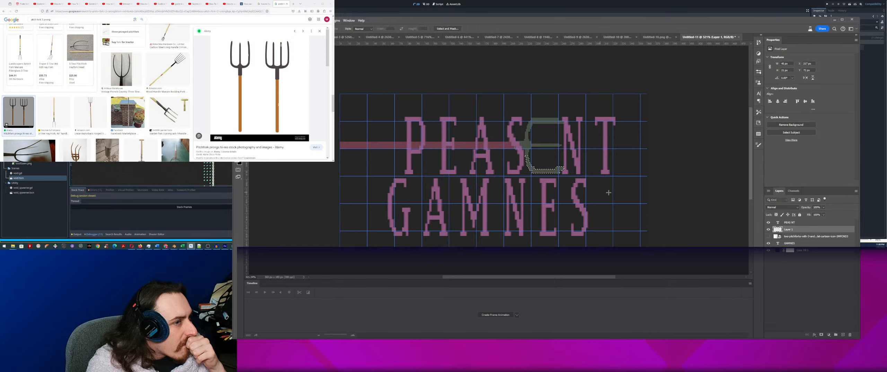
{"action": "key", "text": "ctrl+d"}
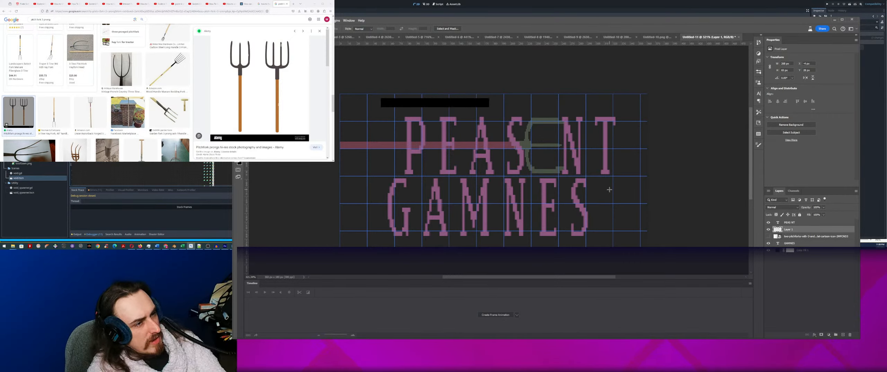
Undo the separate stretches of the lower and upper prongs, along with their selections.
{"action": "key", "text": "ctrl+shift+d"}
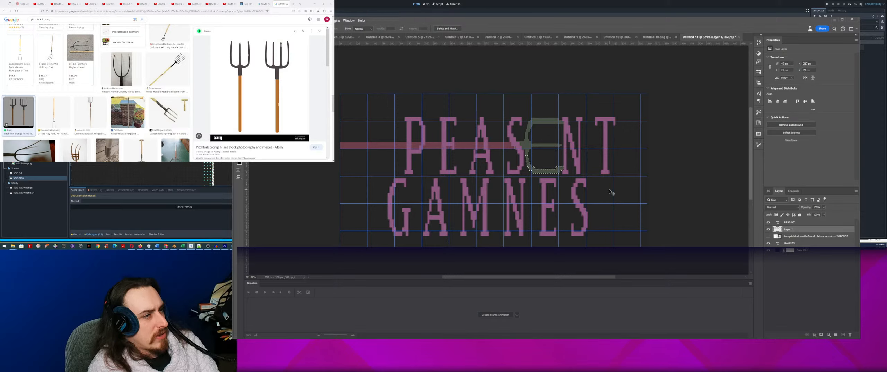
{"action": "key", "text": "ctrl+z"}
{"action": "key", "text": "ctrl+z"}
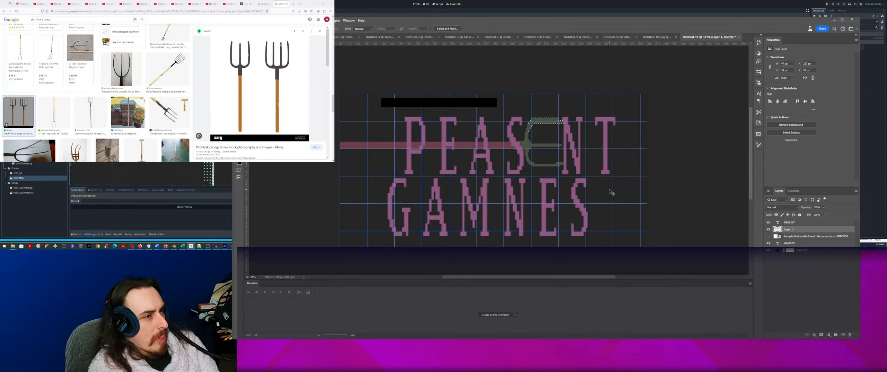
{"action": "key", "text": "ctrl+z"}
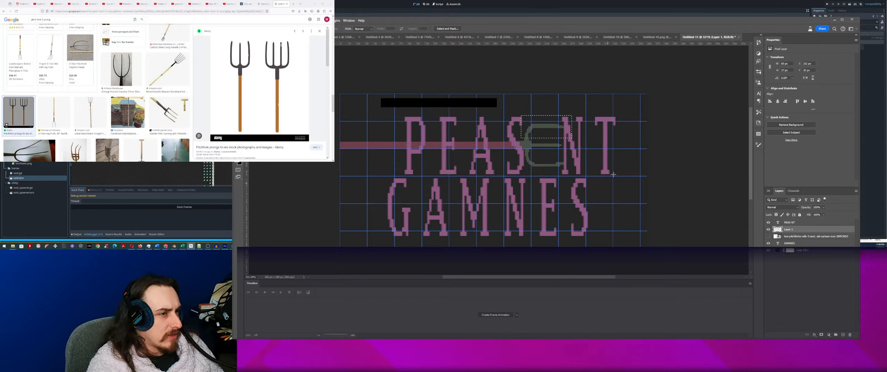
{"action": "key", "text": "ctrl+z"}
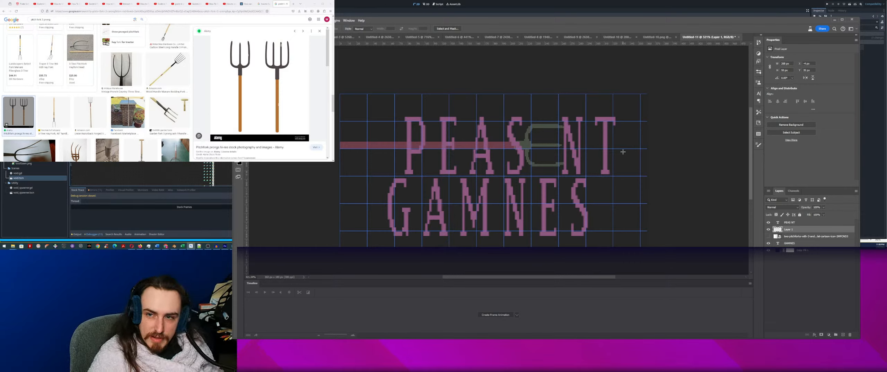
{"action": "key", "text": "ctrl+shift+z"}
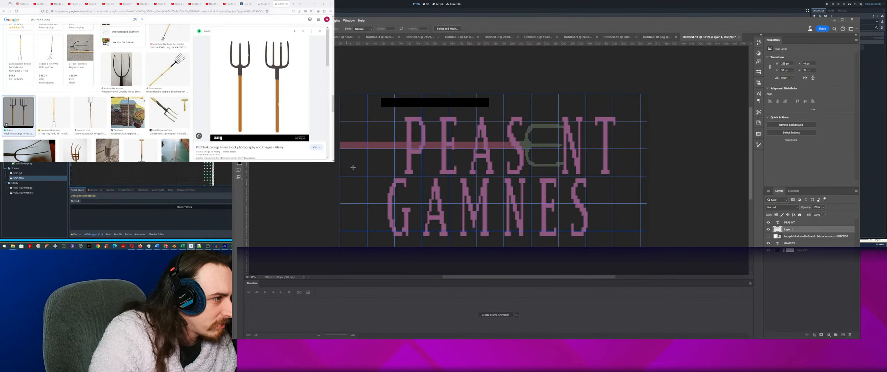
Fill the gap before NT in the top text line with an A, completing the word PEASANT.
{"action": "left_click_drag", "start_coordinate": [382, 149], "coordinate": [382, 189]}
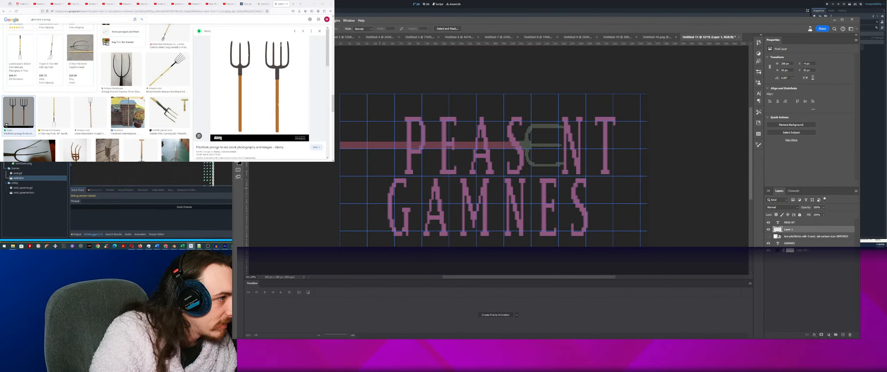
{"action": "key", "text": "v"}
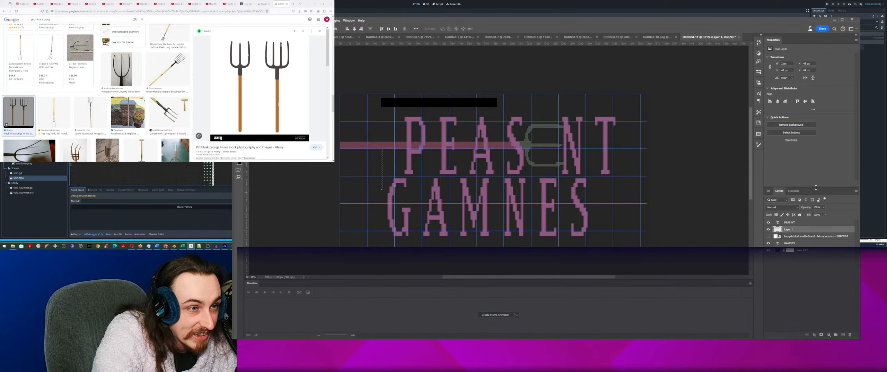
{"action": "left_click", "coordinate": [786, 223]}
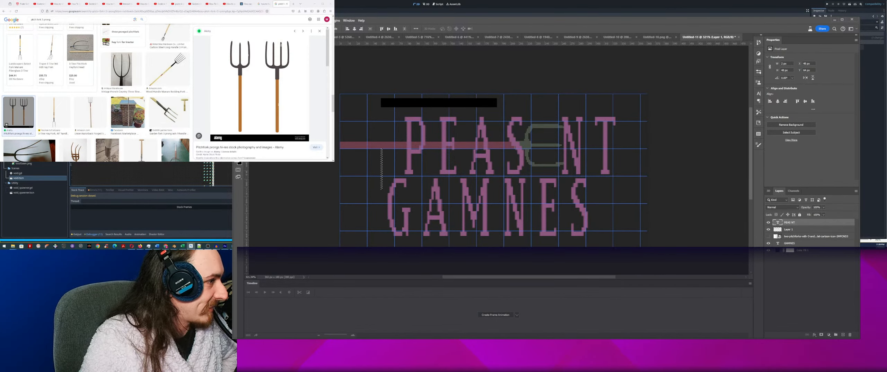
{"action": "key", "text": "t"}
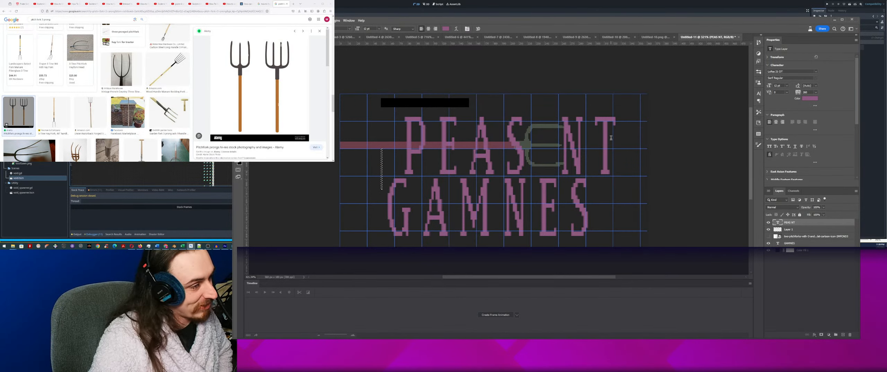
{"action": "left_click", "coordinate": [564, 145]}
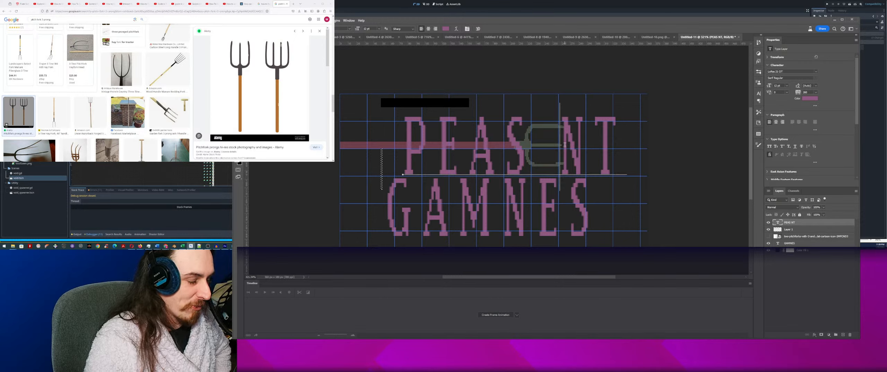
{"action": "key", "text": "BackSpace"}
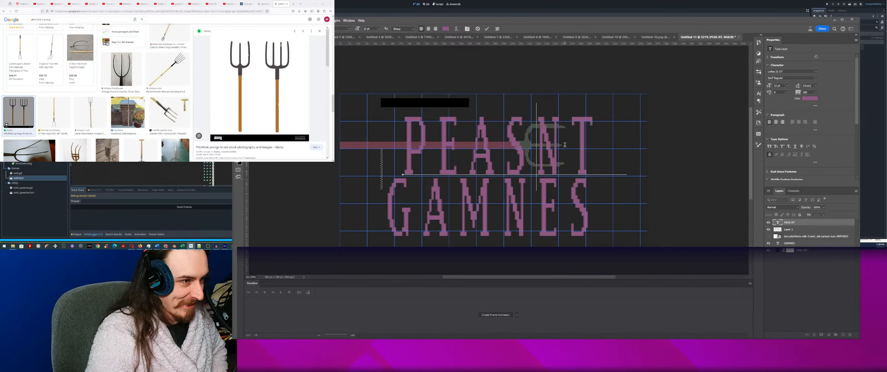
{"action": "type", "text": "E"}
{"action": "key", "text": "BackSpace"}
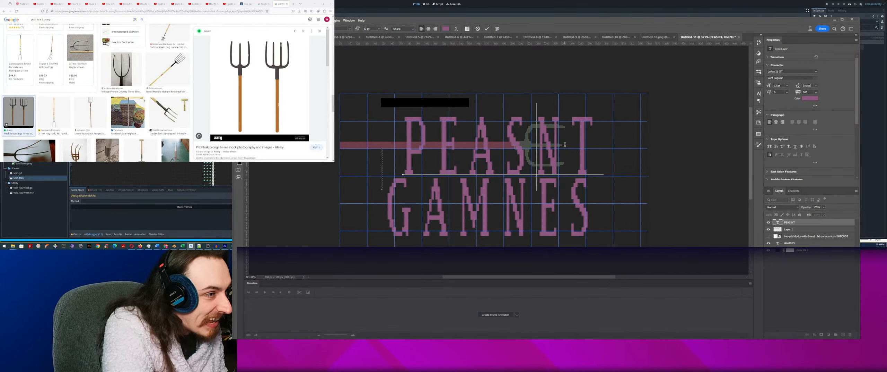
{"action": "type", "text": "A"}
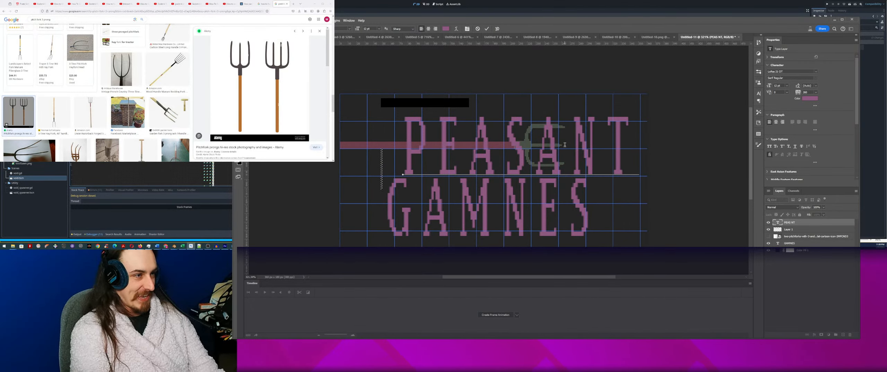
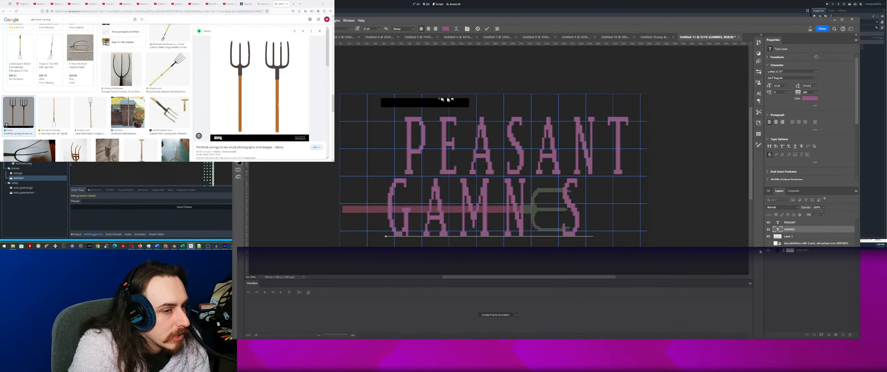
Add a layer mask to the GAMN S text and mask out the letter parts crossing the pitchfork handle from G to A.
{"action": "left_click", "coordinate": [809, 264]}
{"action": "left_click", "coordinate": [822, 334]}
{"action": "key", "text": "m"}
{"action": "scroll", "coordinate": [394, 208], "scroll_direction": "up", "scroll_amount": 8}
{"action": "left_click_drag", "start_coordinate": [367, 202], "coordinate": [505, 220]}
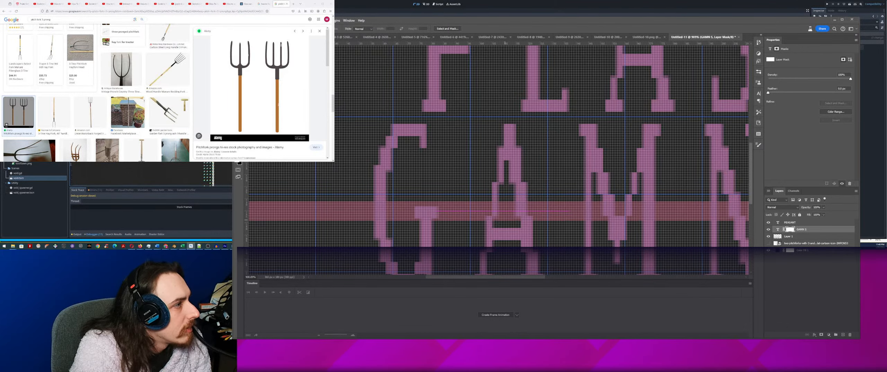
{"action": "key", "text": "Delete"}
{"action": "scroll", "coordinate": [262, 221], "scroll_direction": "down", "scroll_amount": 7}
{"action": "left_click_drag", "start_coordinate": [296, 166], "coordinate": [316, 177]}
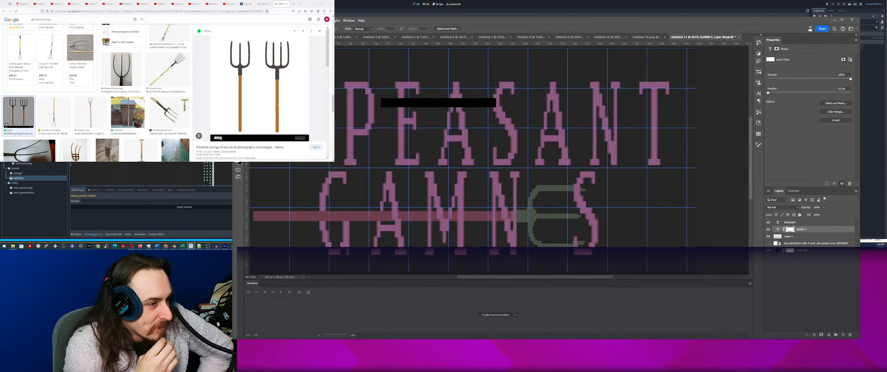
Nudge the pitchfork layer about 9 px to the left to fit its prongs between the N and S of the lower line.
{"action": "left_click", "coordinate": [788, 236]}
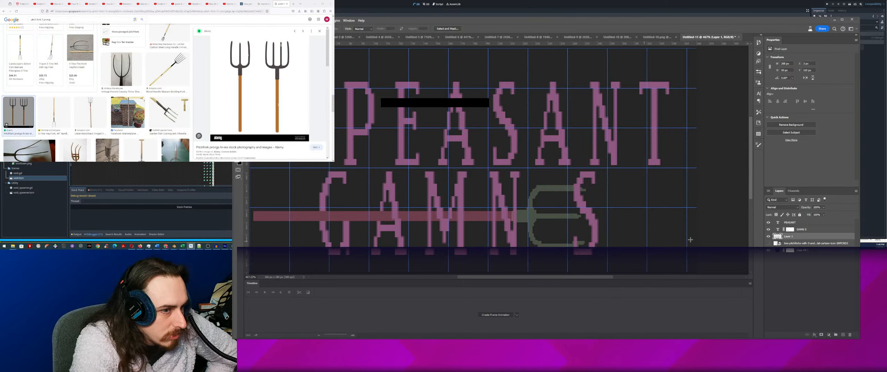
{"action": "key", "text": "v"}
{"action": "key", "text": "Left"}
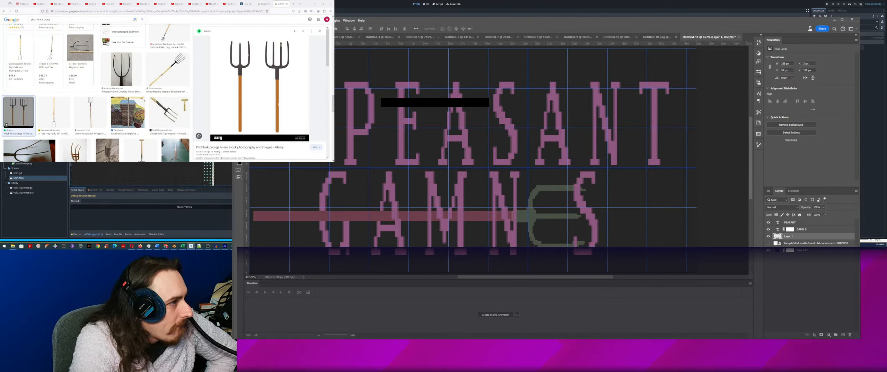
{"action": "key", "text": "Left"}
{"action": "key", "text": "Left"}
{"action": "key", "text": "Left"}
{"action": "key", "text": "Left"}
{"action": "key", "text": "Left"}
{"action": "key", "text": "Left"}
{"action": "key", "text": "Left"}
{"action": "key", "text": "Left"}
Try inverting the layer mask of the GAMN S text.
{"action": "left_click", "coordinate": [790, 229]}
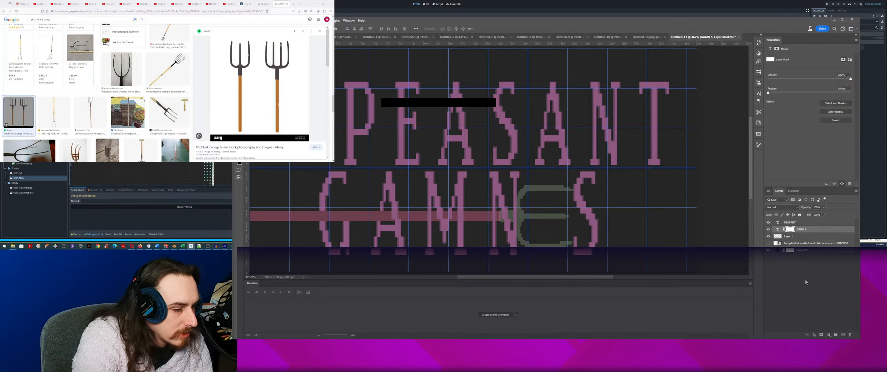
{"action": "key", "text": "ctrl+i"}
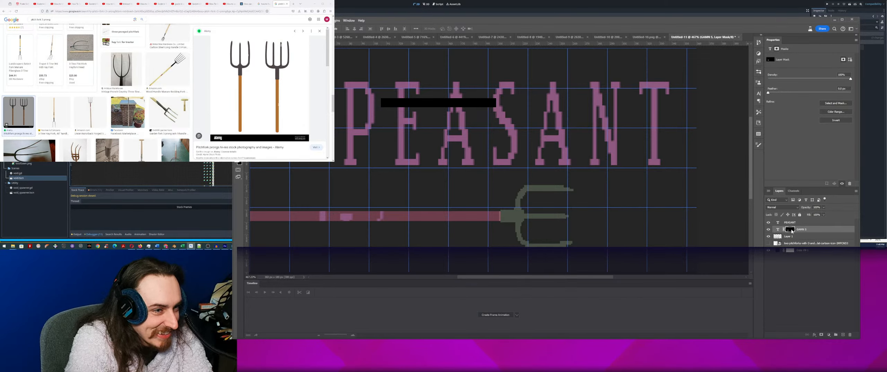
{"action": "key", "text": "Escape"}
{"action": "key", "text": "ctrl+i"}
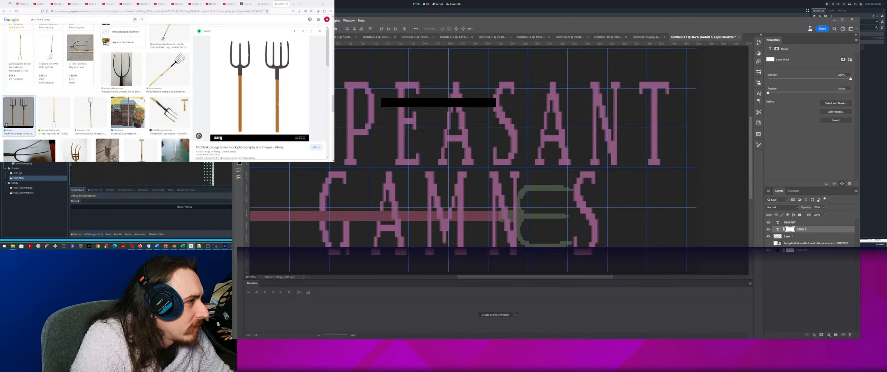
{"action": "key", "text": "b"}
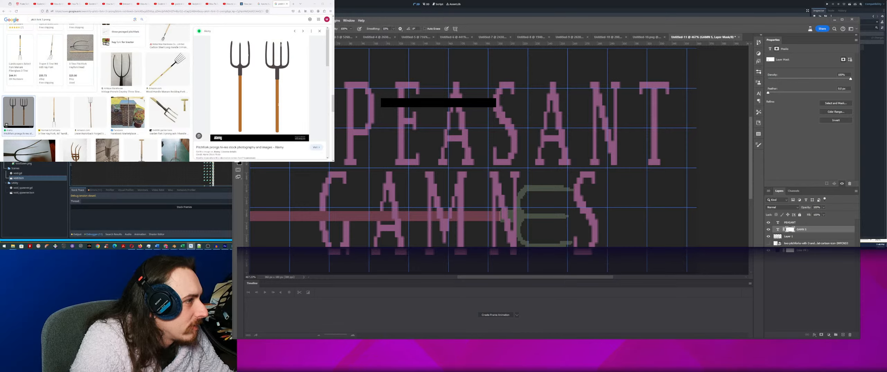
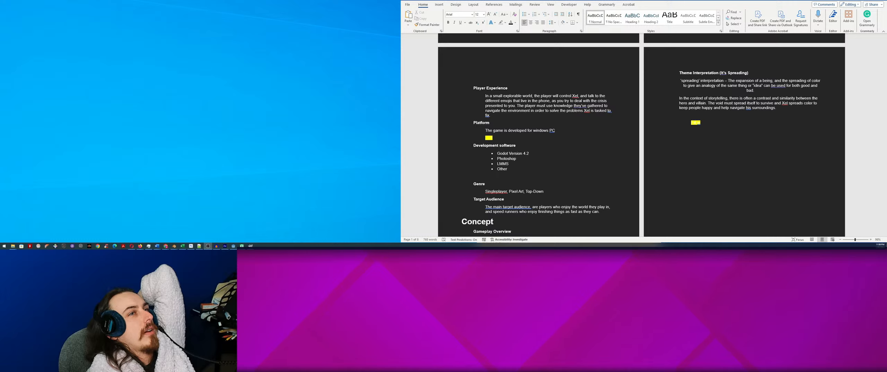
Switch to GIMP, enlarge its window and open the icon export settings for the pixel-art character image.
{"action": "left_click", "coordinate": [208, 245]}
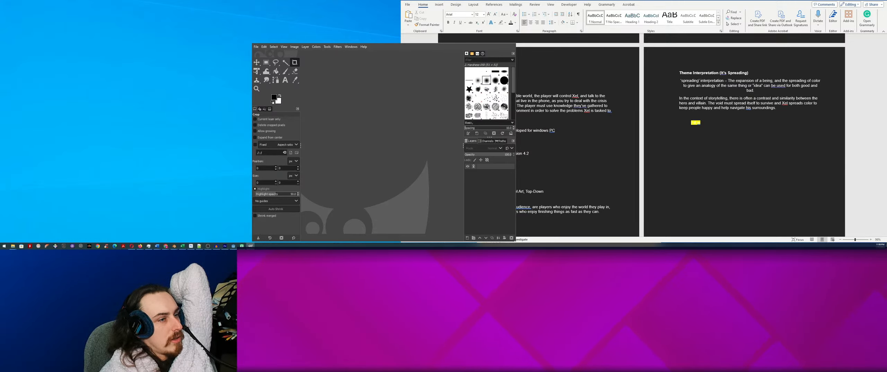
{"action": "left_click_drag", "start_coordinate": [516, 241], "coordinate": [702, 349]}
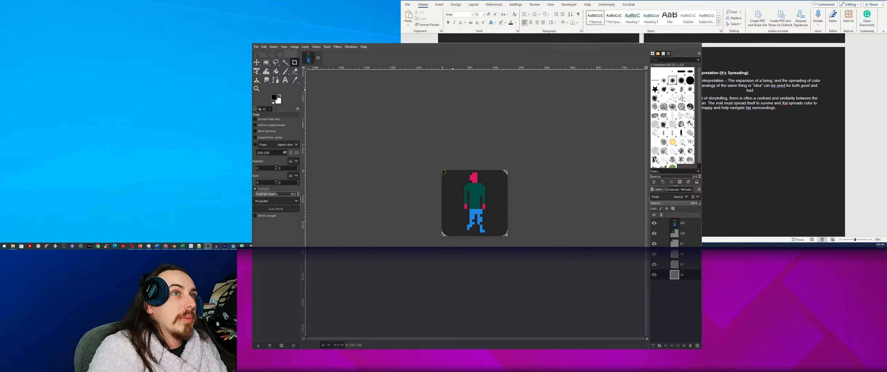
{"action": "key", "text": "ctrl+shift+e"}
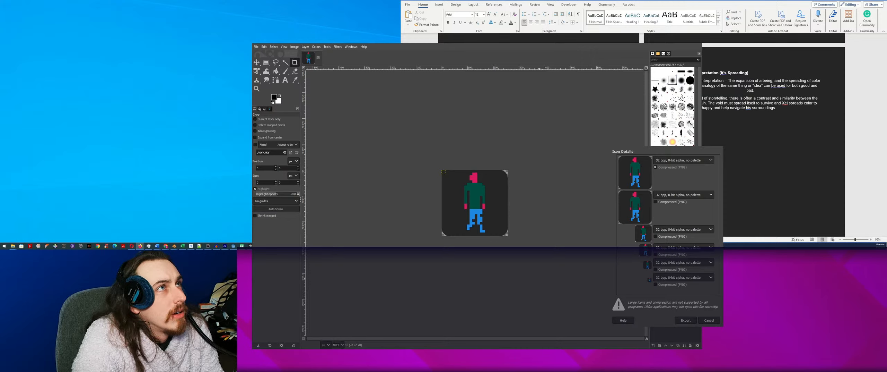
Bring up the Godot forum thread in the browser and disable PNG compression for the first, largest icon size in the export settings.
{"action": "left_click", "coordinate": [140, 246]}
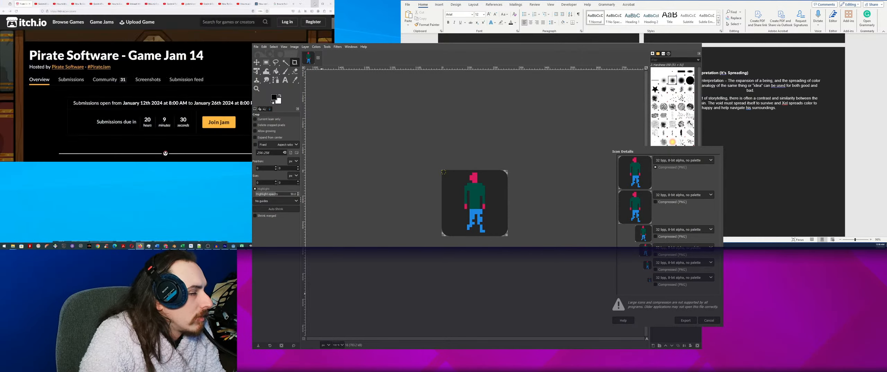
{"action": "left_click", "coordinate": [261, 4]}
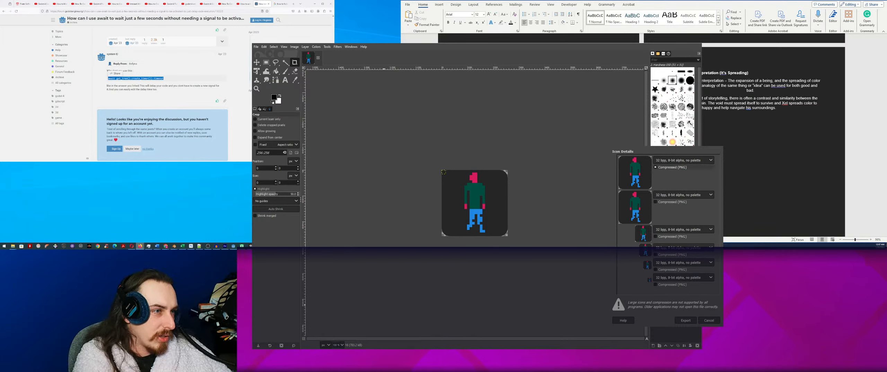
{"action": "left_click", "coordinate": [670, 167]}
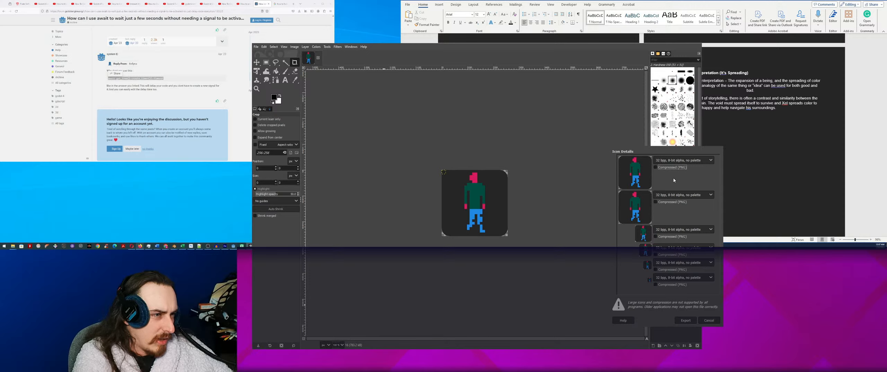
Review the Godot forum thread on using await to delay code and check the scene transition video.
{"action": "scroll", "coordinate": [217, 100], "scroll_direction": "up", "scroll_amount": 3}
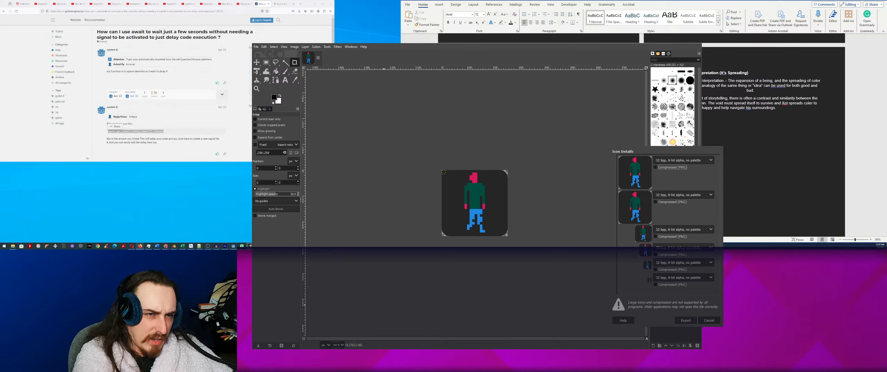
{"action": "scroll", "coordinate": [163, 101], "scroll_direction": "down", "scroll_amount": 2}
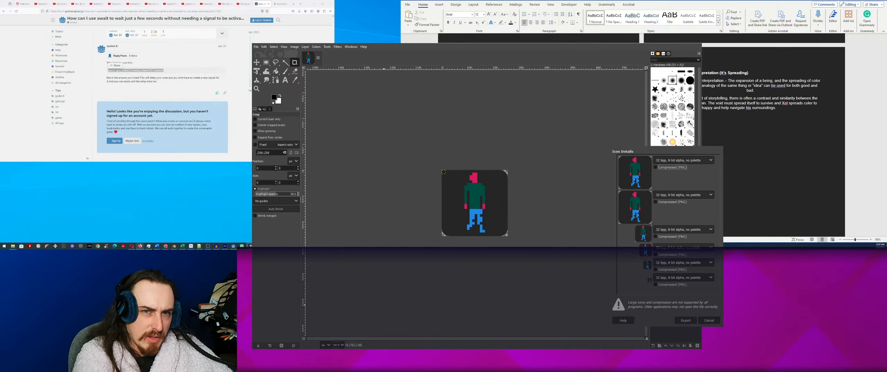
{"action": "left_click", "coordinate": [277, 5]}
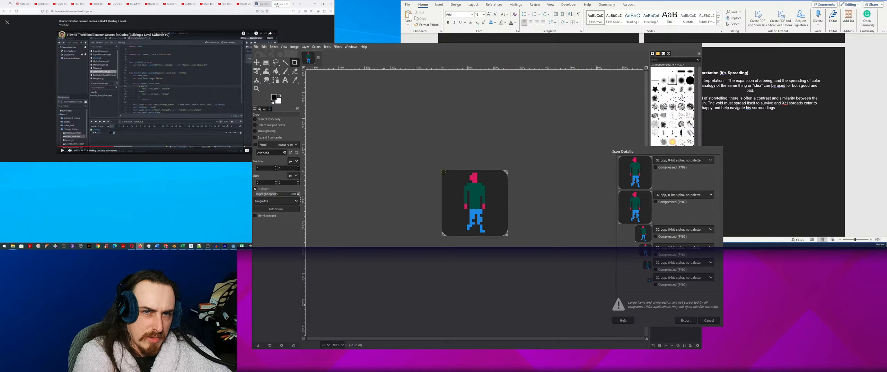
{"action": "left_click", "coordinate": [263, 4]}
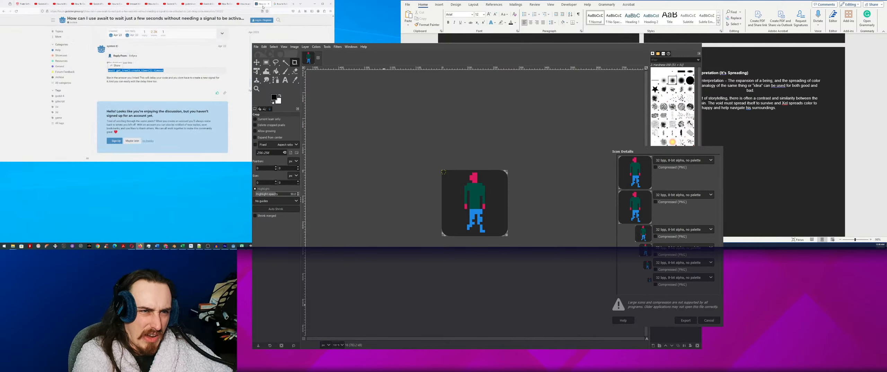
{"action": "scroll", "coordinate": [218, 67], "scroll_direction": "up", "scroll_amount": 3}
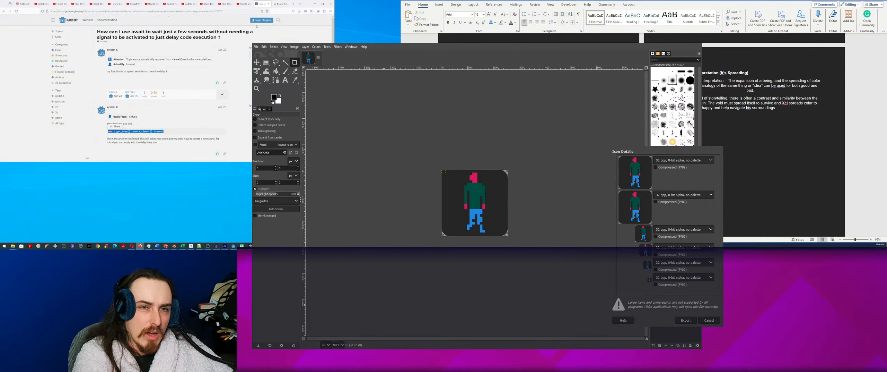
Find the Godot documentation page on changing the application icon for Windows and read through its ICO creation and export sections.
{"action": "left_click", "coordinate": [292, 5]}
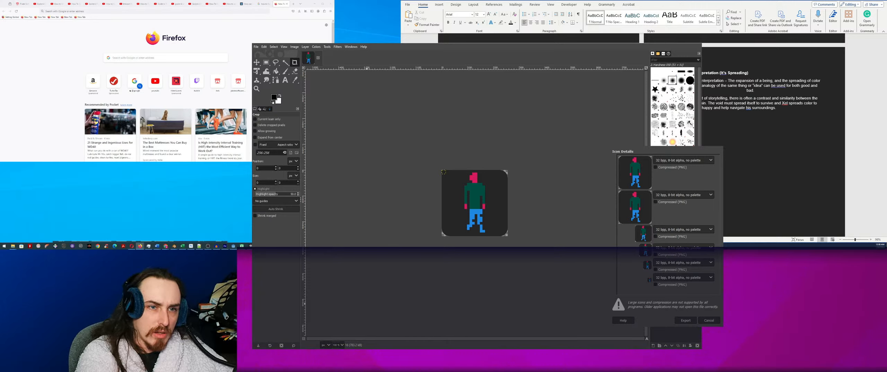
{"action": "left_click", "coordinate": [162, 57]}
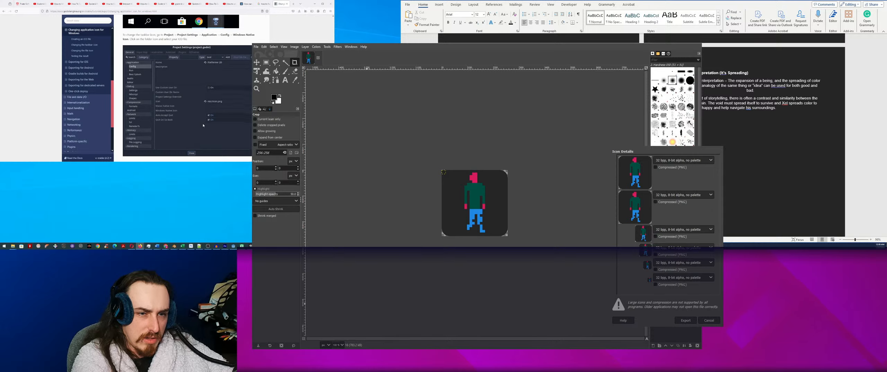
{"action": "scroll", "coordinate": [205, 123], "scroll_direction": "down", "scroll_amount": 3}
{"action": "scroll", "coordinate": [205, 123], "scroll_direction": "down", "scroll_amount": 2}
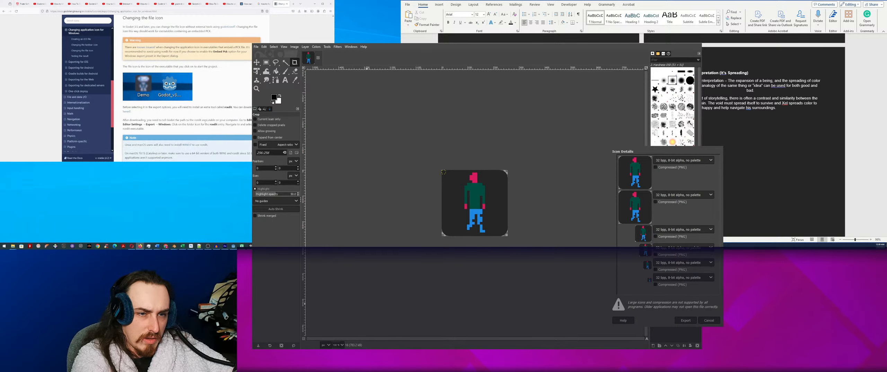
{"action": "scroll", "coordinate": [204, 123], "scroll_direction": "down", "scroll_amount": 5}
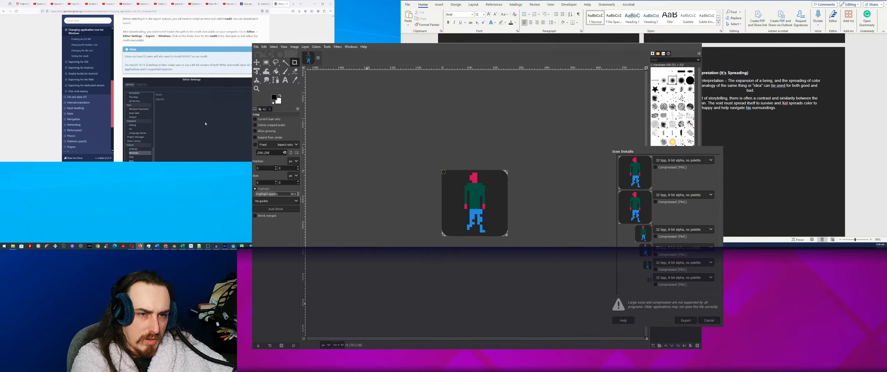
{"action": "scroll", "coordinate": [206, 122], "scroll_direction": "down", "scroll_amount": 3}
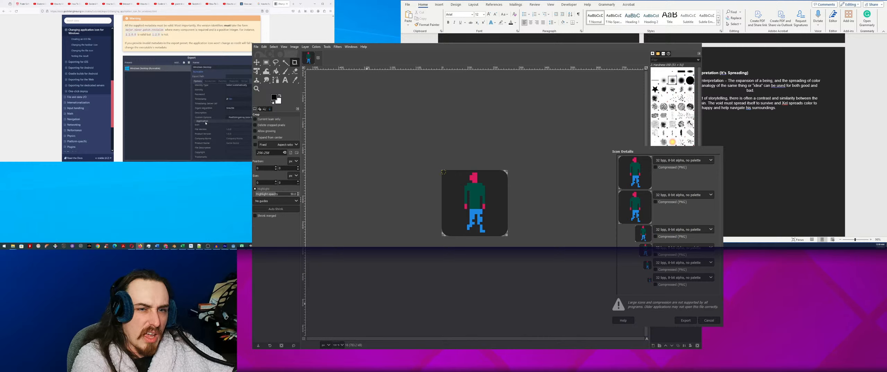
{"action": "scroll", "coordinate": [206, 123], "scroll_direction": "down", "scroll_amount": 4}
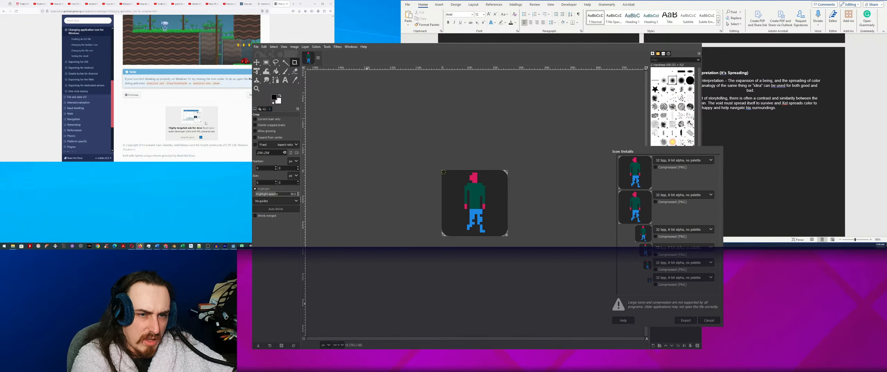
{"action": "scroll", "coordinate": [206, 123], "scroll_direction": "up", "scroll_amount": 15}
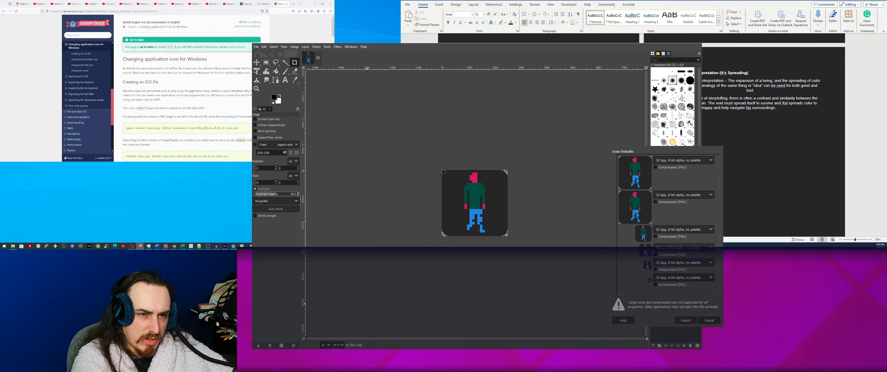
Open the video "Create Your Own Icons For Your Games/Apps! | What Is An .ico File?", skip the ad and move ahead in it.
{"action": "left_click", "coordinate": [140, 108]}
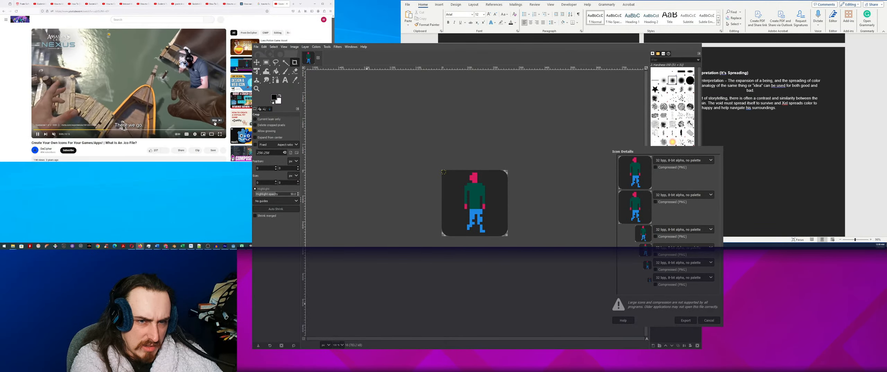
{"action": "left_click", "coordinate": [214, 121]}
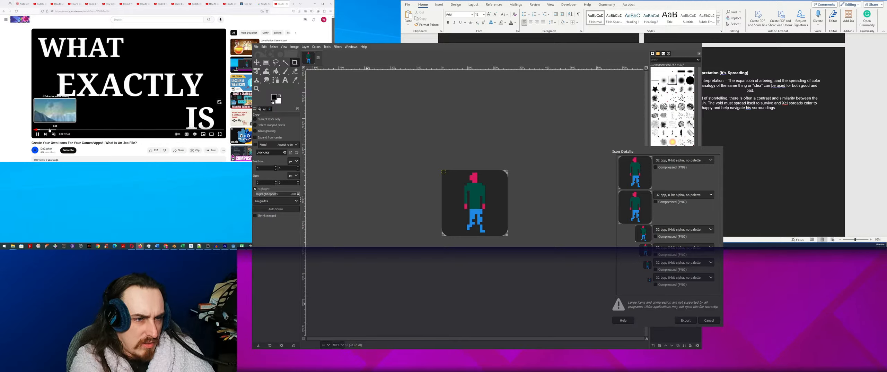
{"action": "left_click_drag", "start_coordinate": [50, 130], "coordinate": [69, 130]}
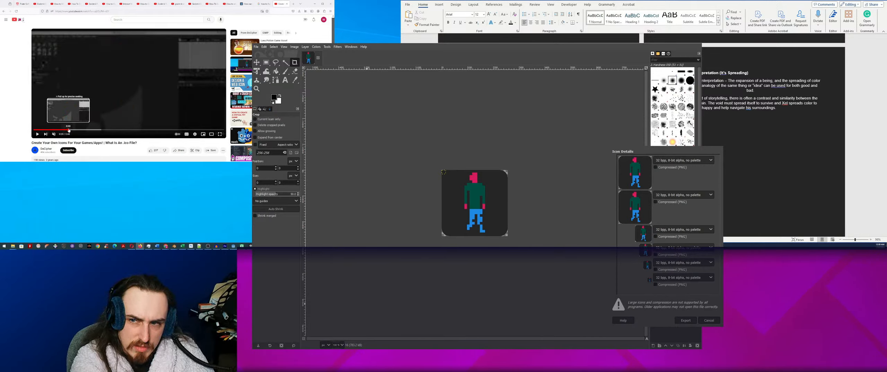